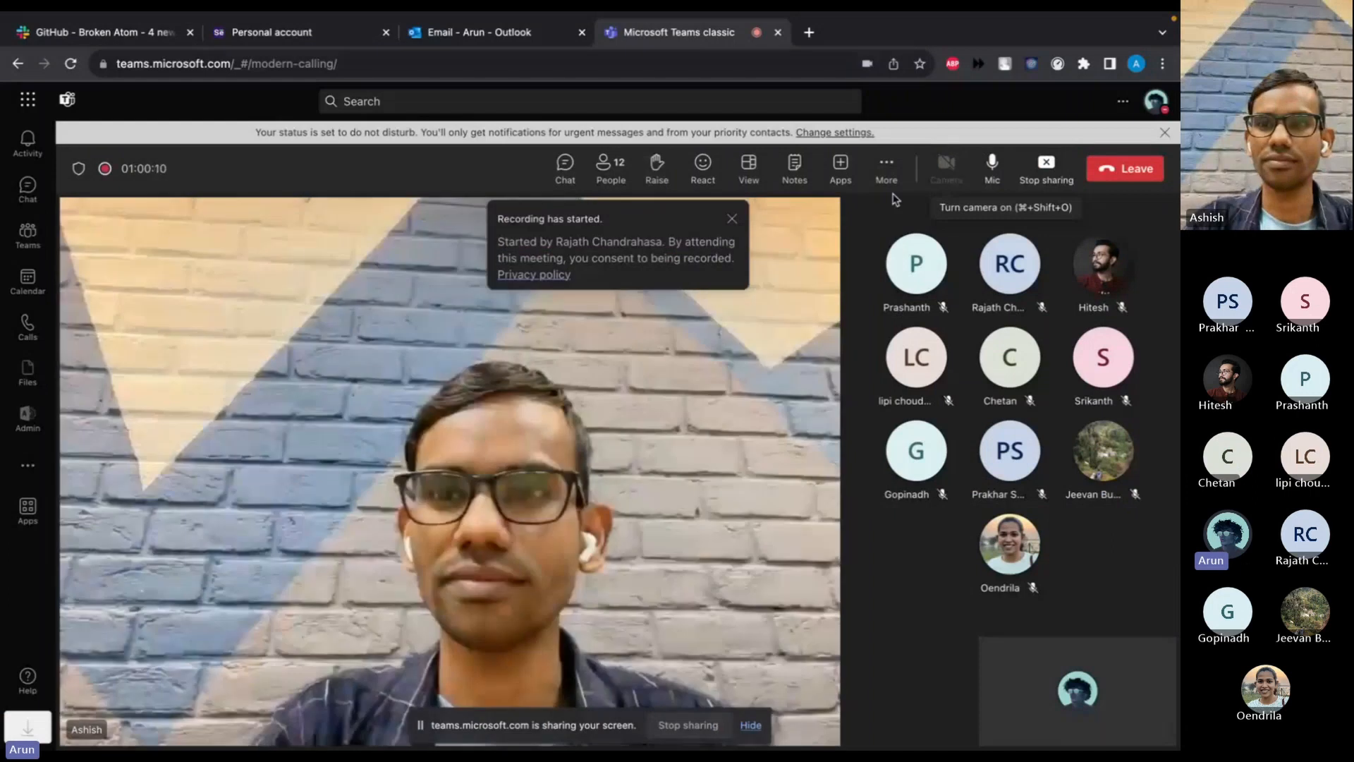
Turn on the meeting camera and start playing the News Room demo video.
click(942, 168)
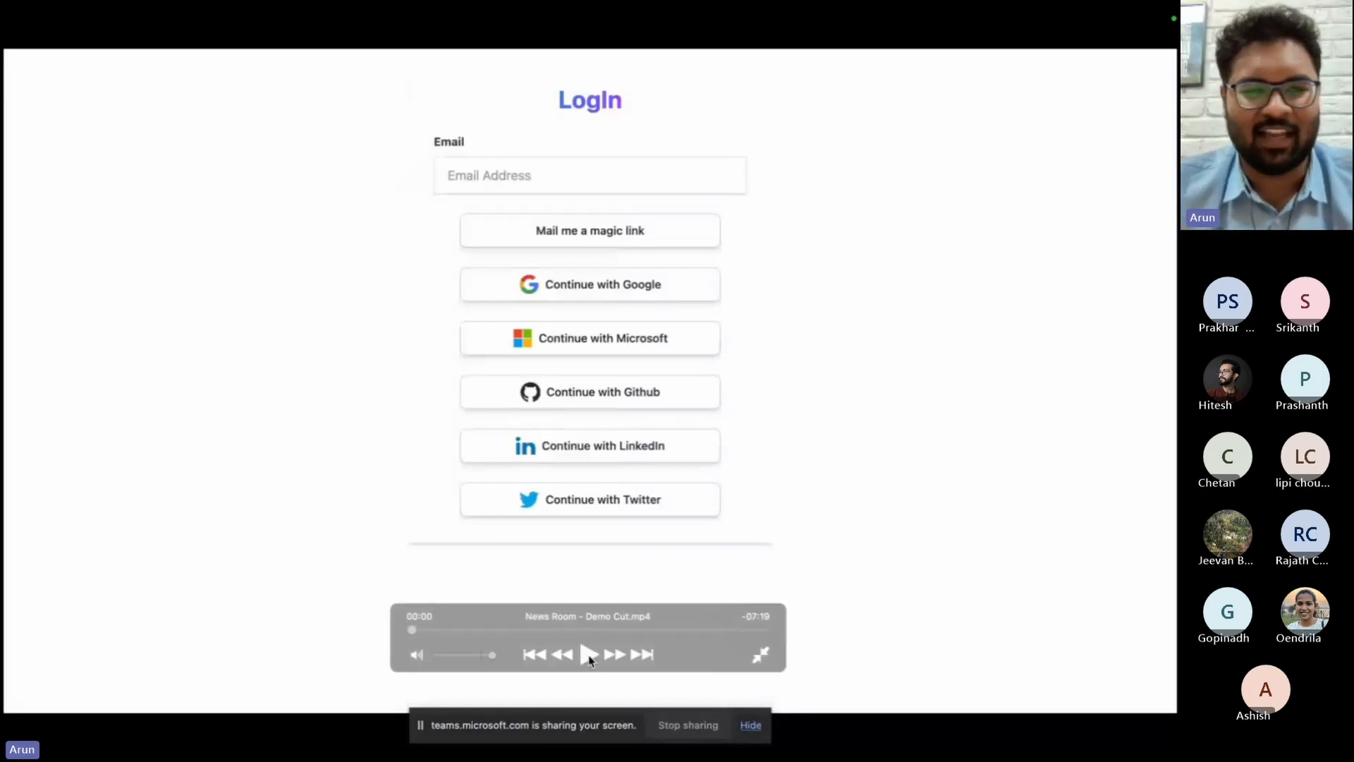
click(589, 655)
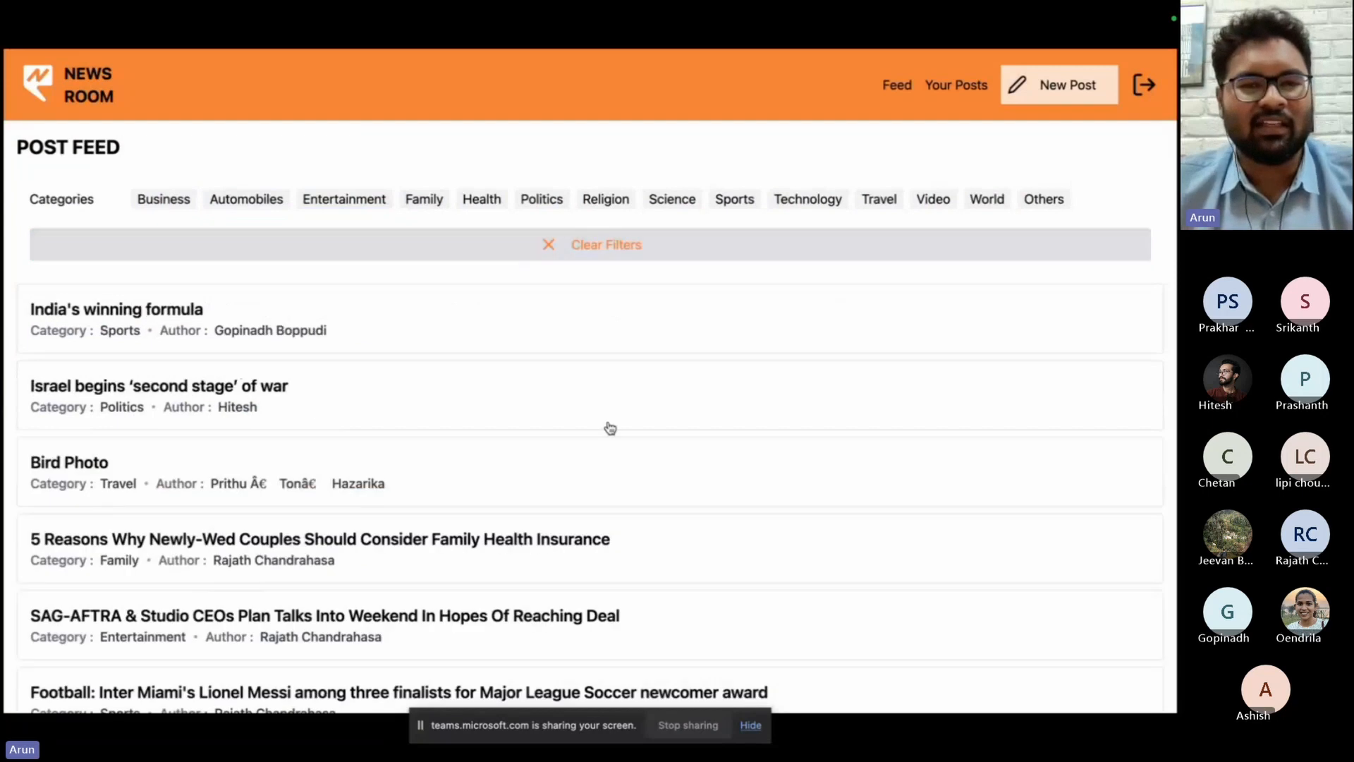
Look through the next page of the post feed and the Your Posts list.
click(689, 676)
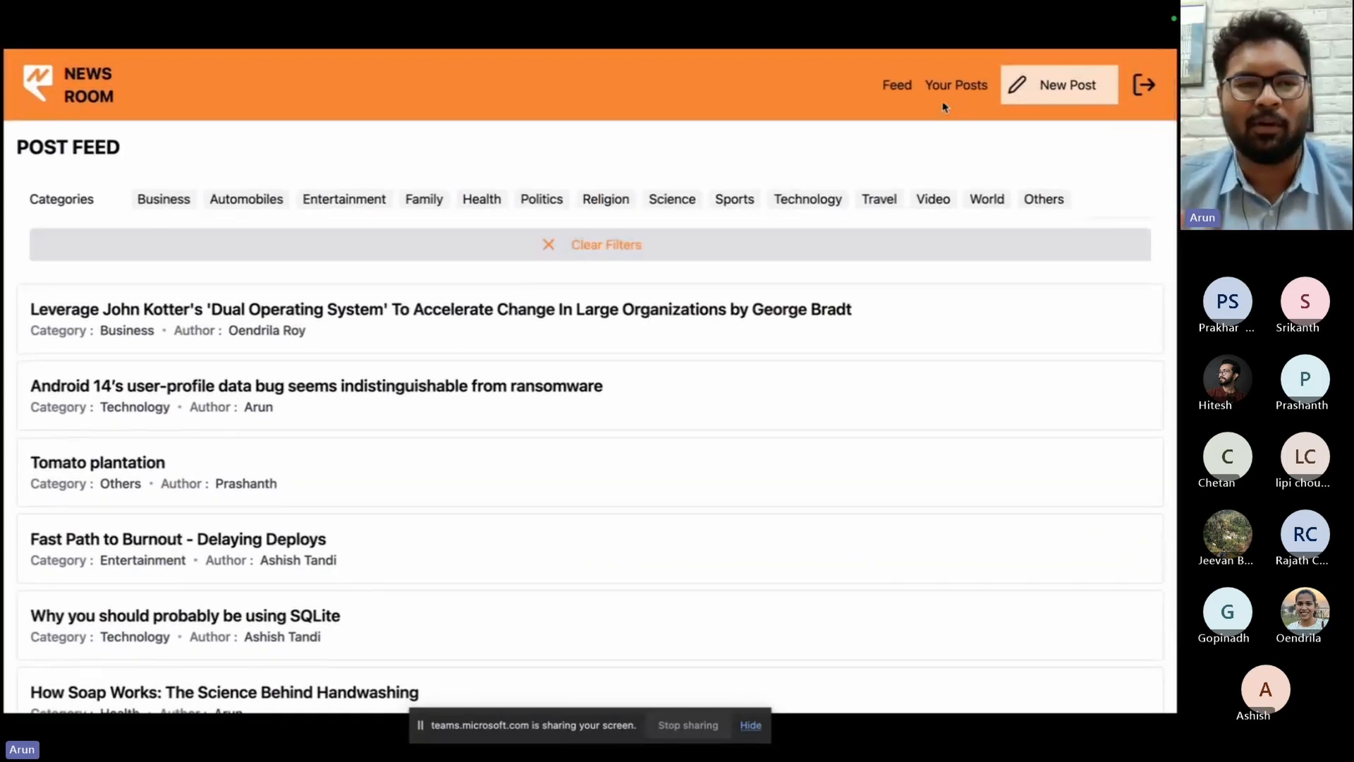
click(957, 86)
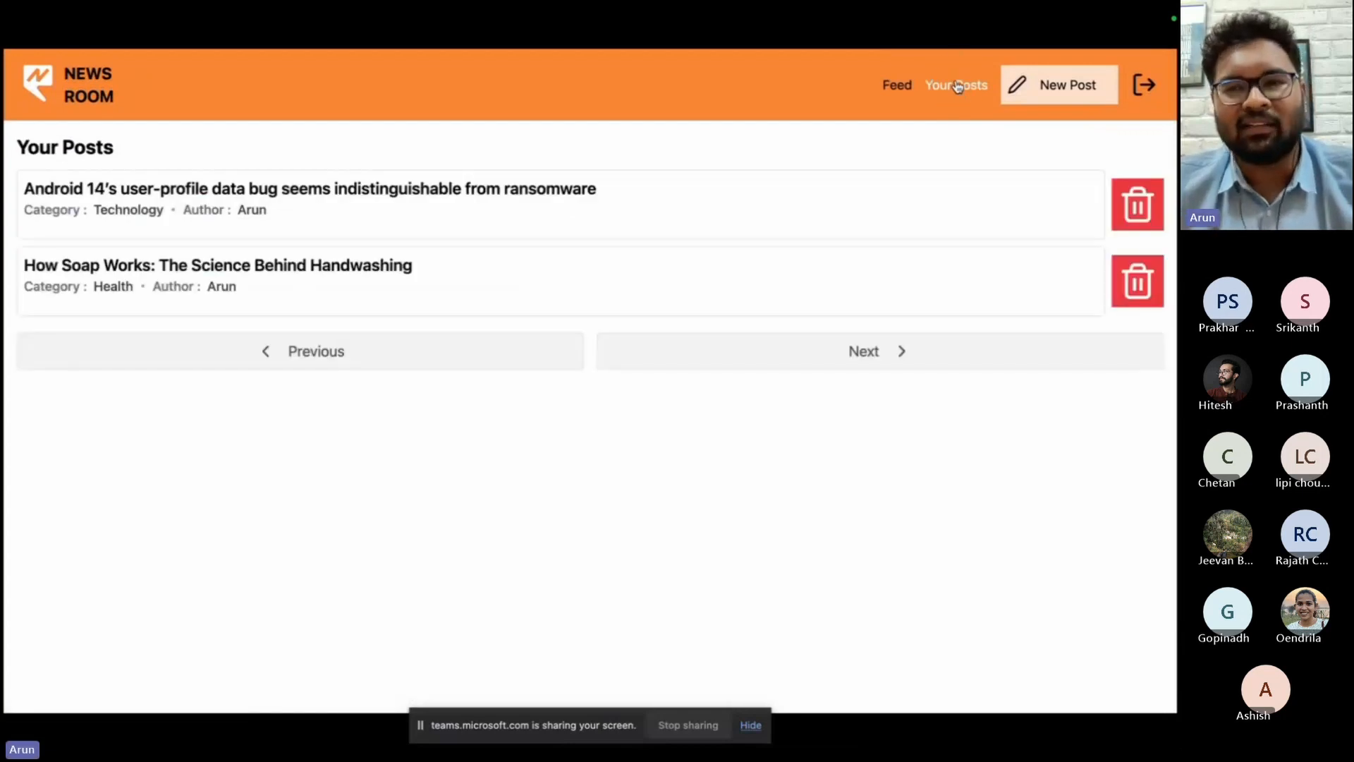
Create a Technology post titled "Product launch of Brokenatom" with a description and image, view it, and return to the feed.
click(1060, 87)
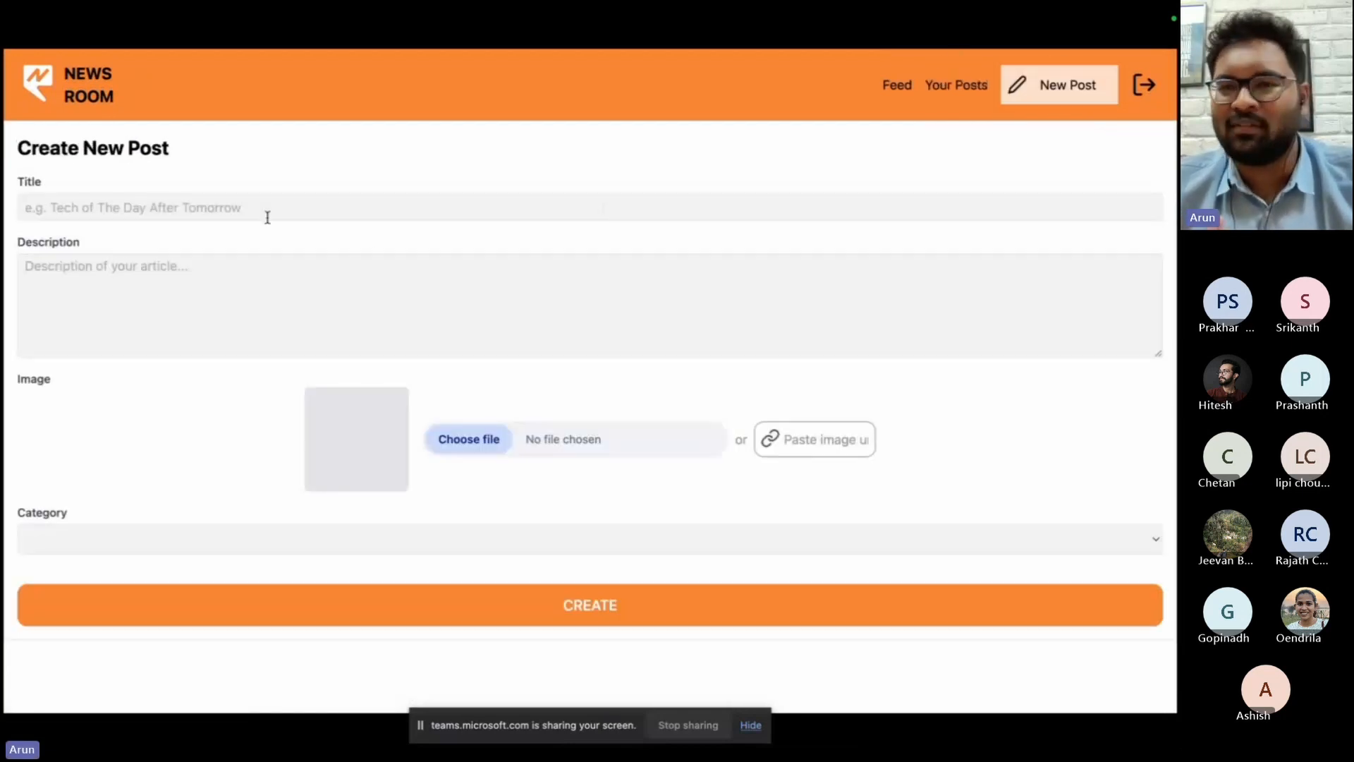
click(289, 209)
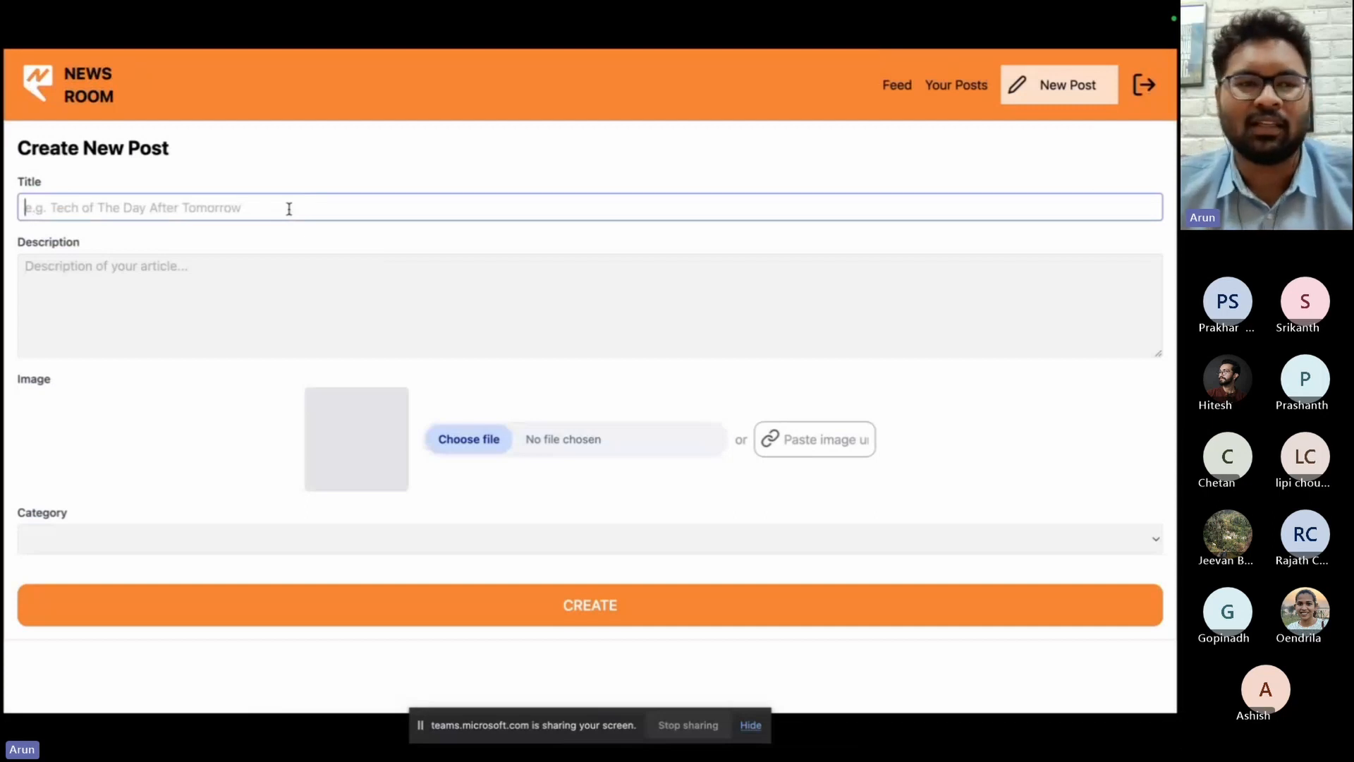
click(336, 602)
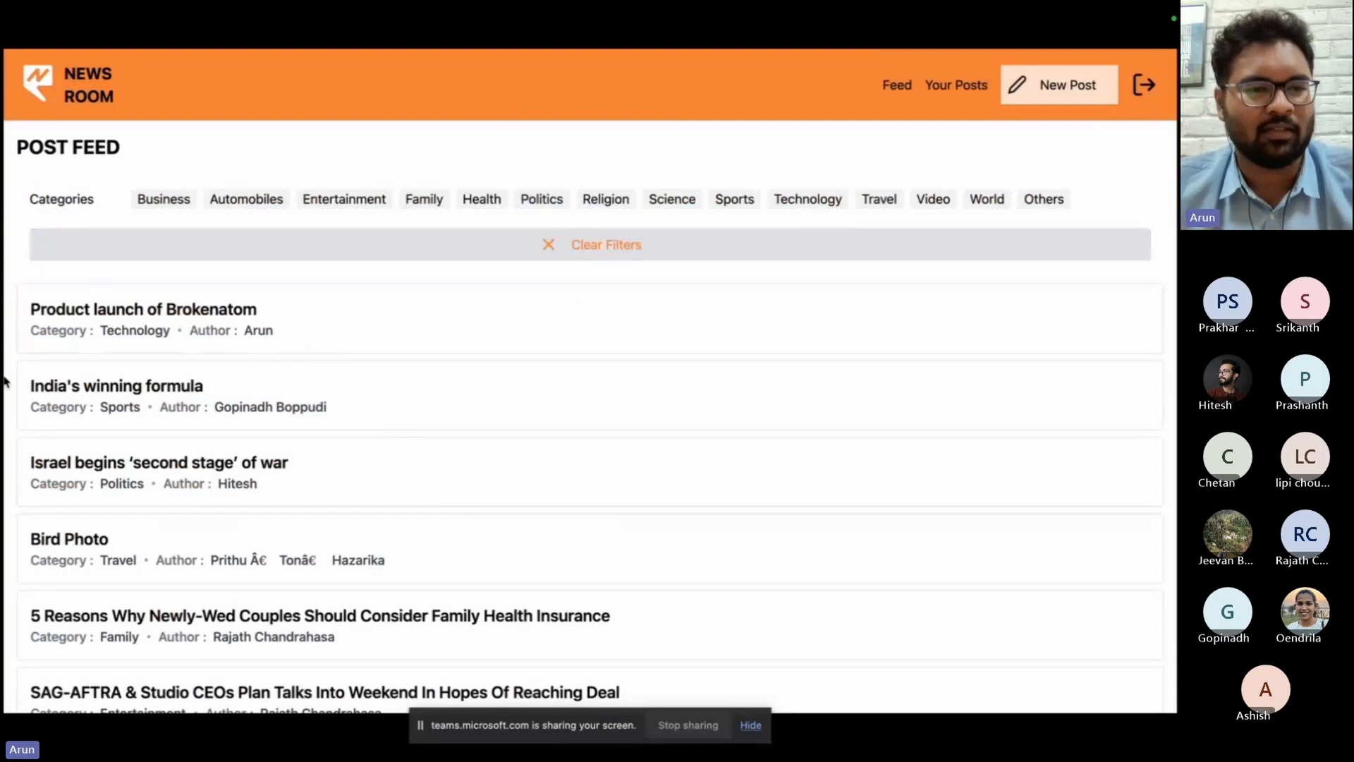
click(273, 312)
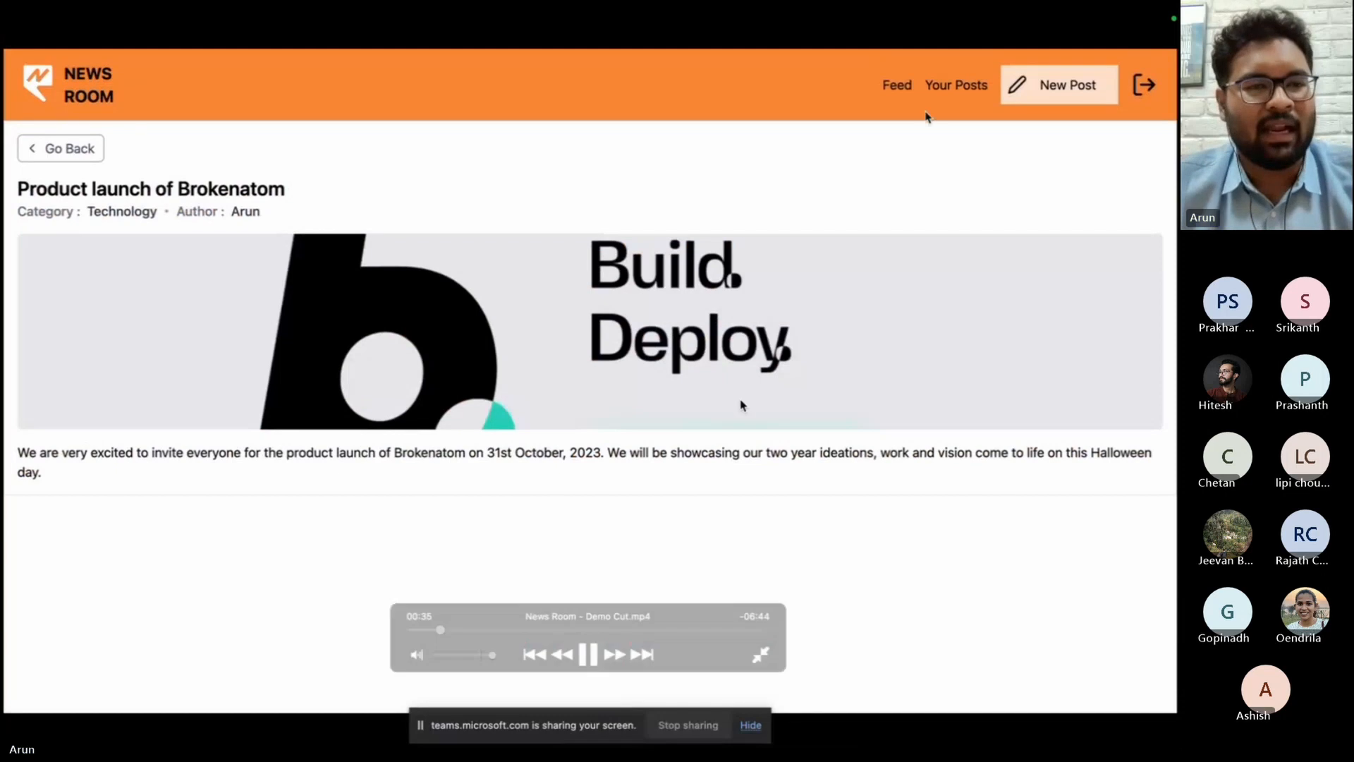
click(904, 89)
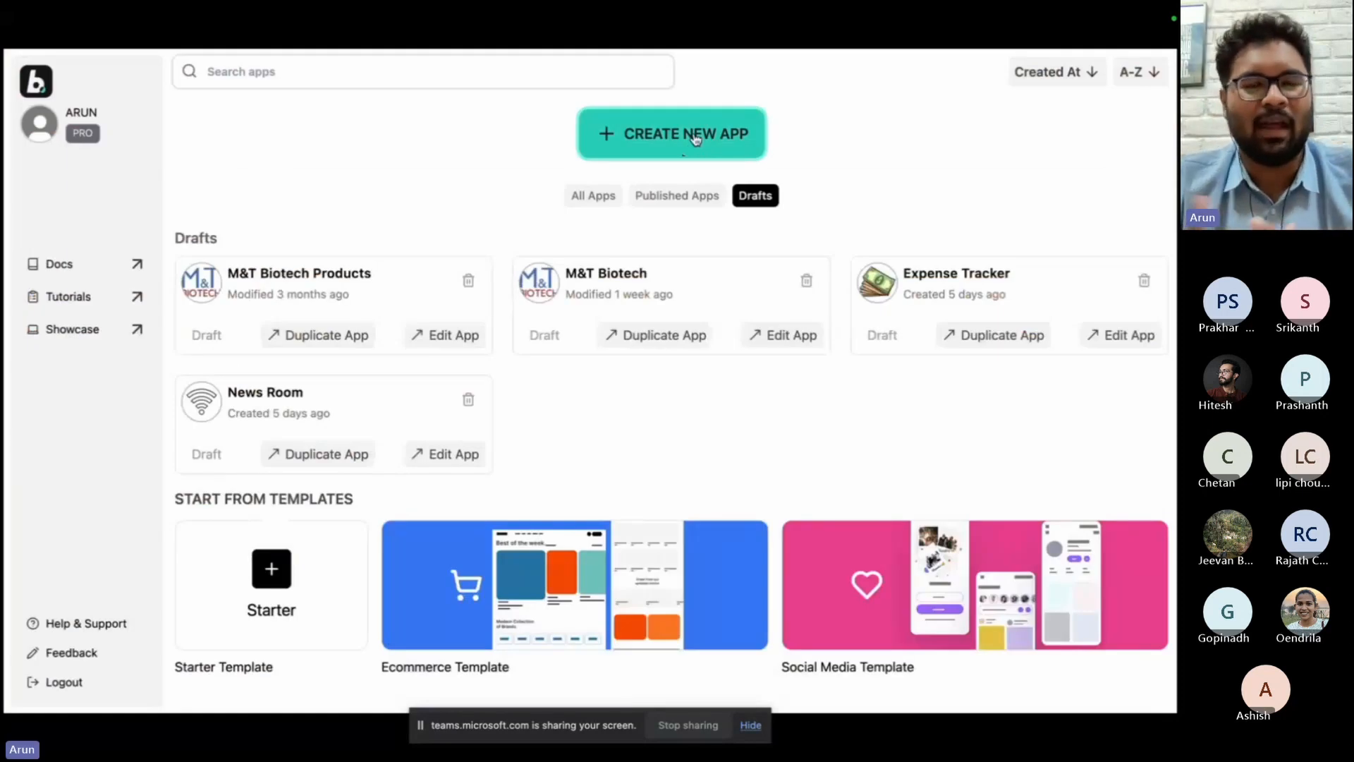
Resume the demo video and name the News Room app's new model article.
mouse_move(674, 397)
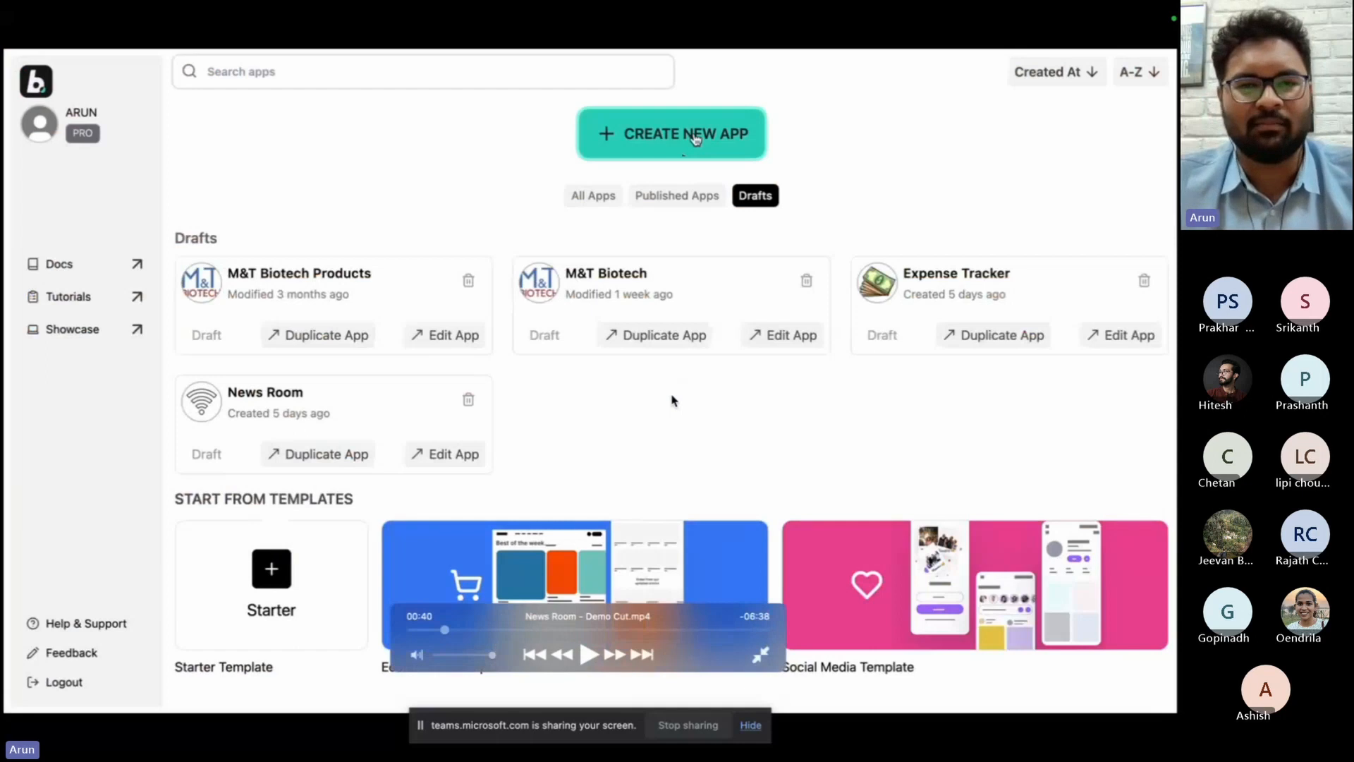
key(space)
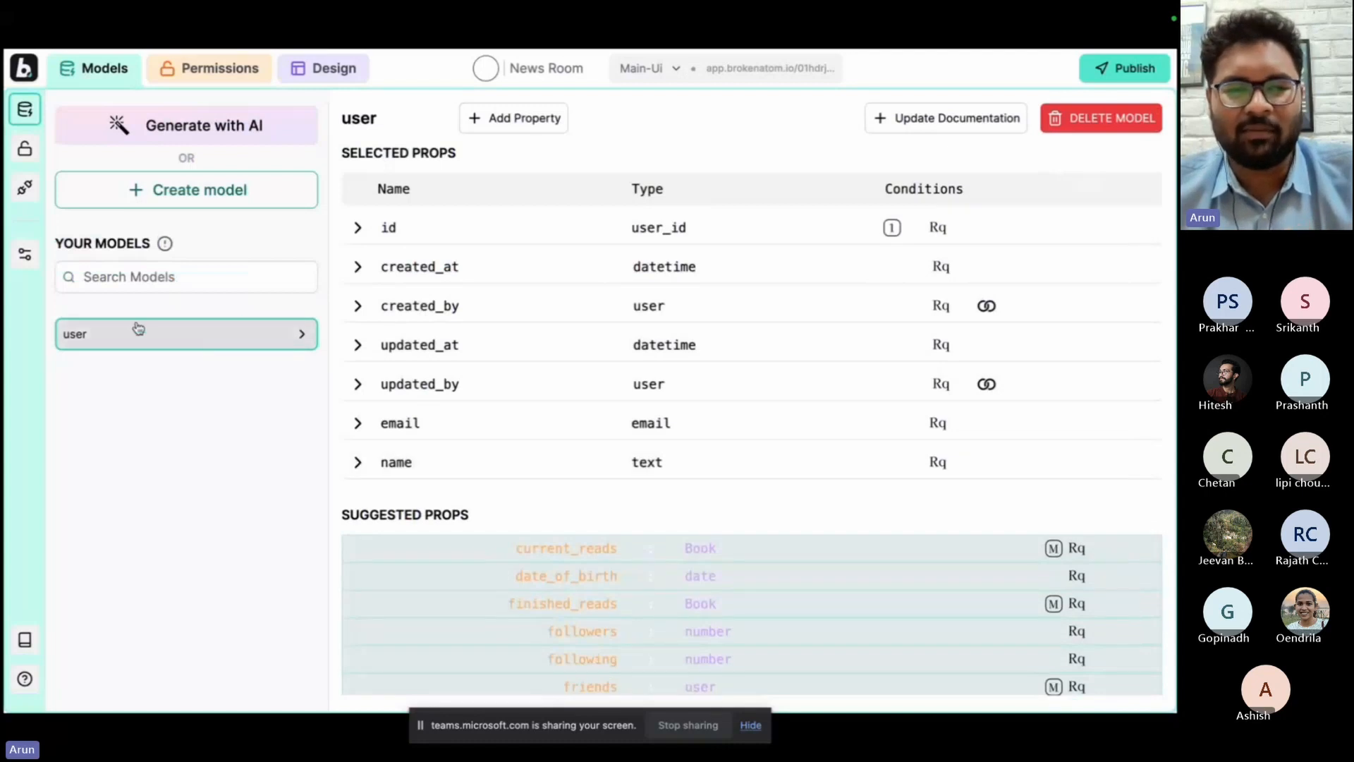
double_click(173, 381)
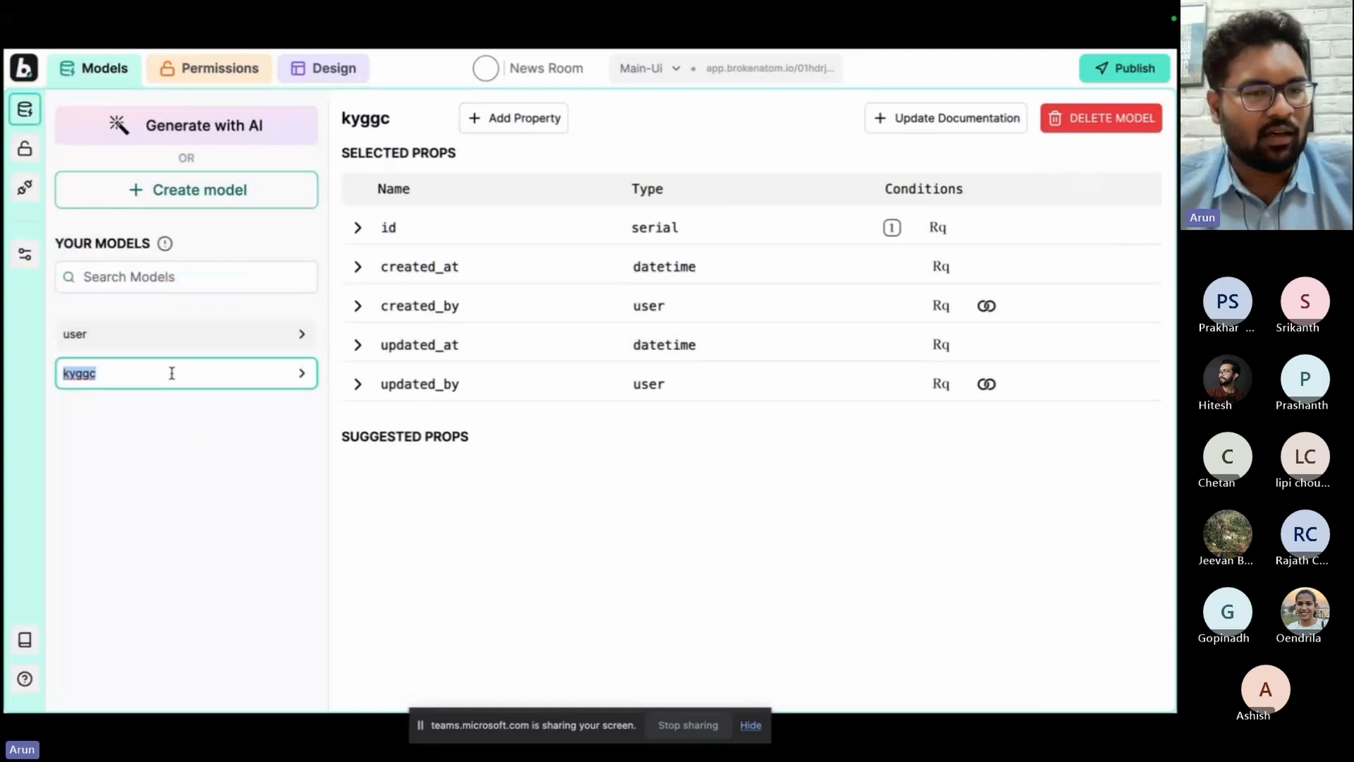
text(article)
key(Return)
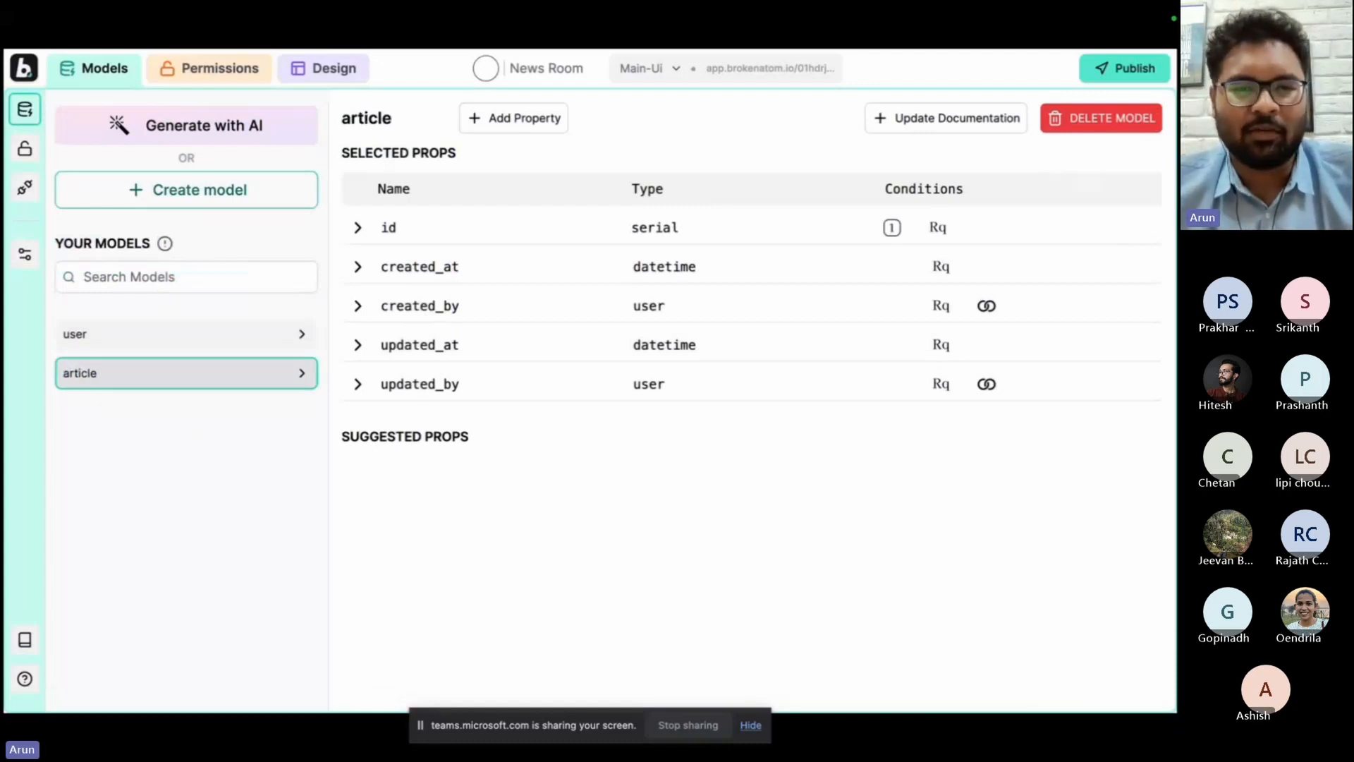
Add a required title property of type text and a required description property of type description to the article model.
click(521, 120)
click(379, 552)
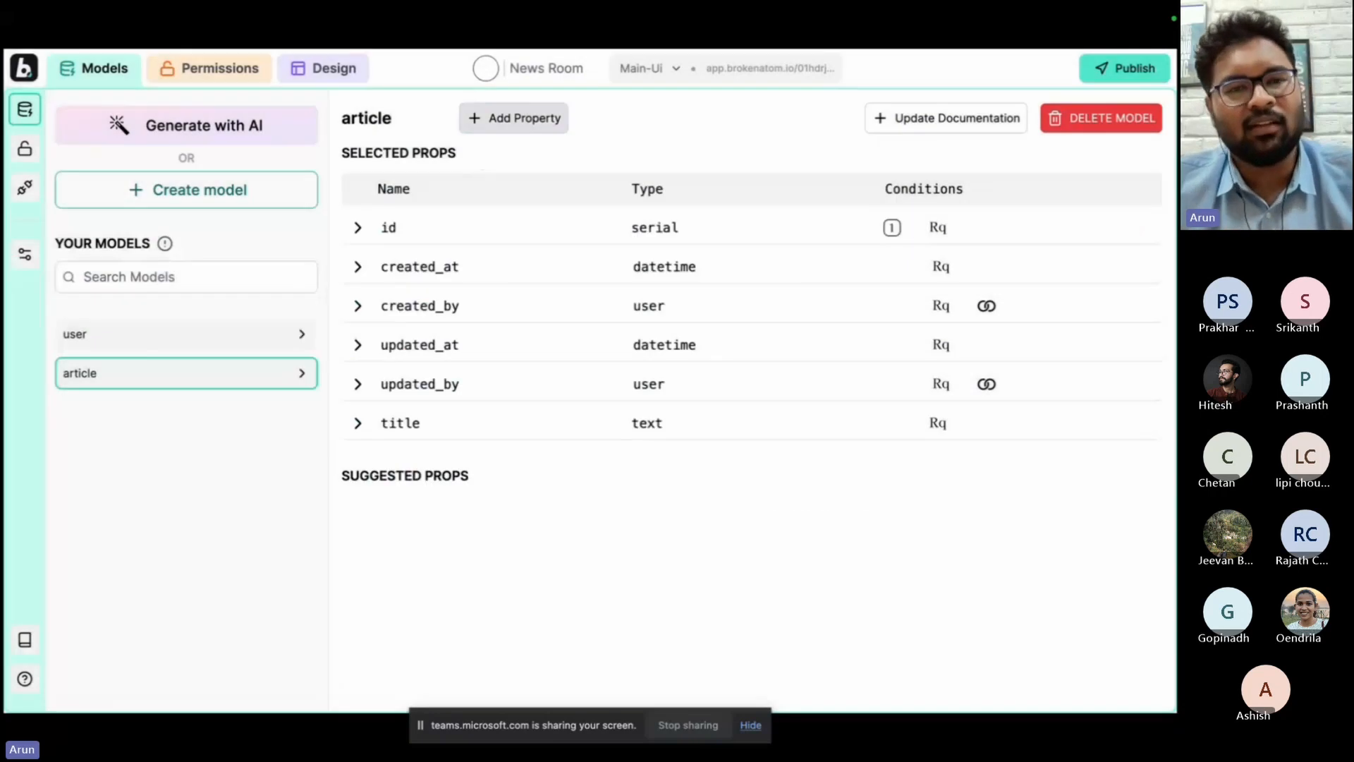
click(514, 118)
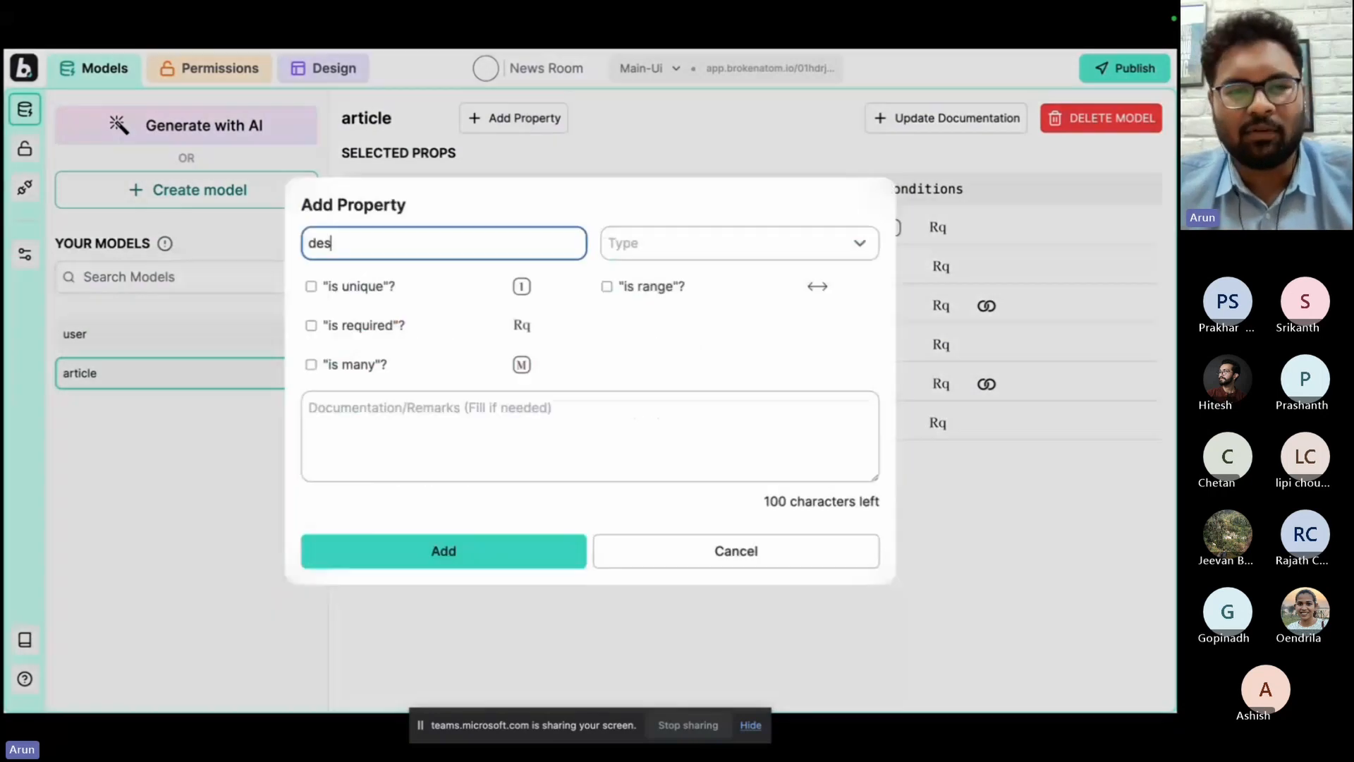
click(497, 560)
Add an optional image property and a required any_one_of category property, with options such as Business, Automobiles and Entertainment, to the article model.
click(535, 120)
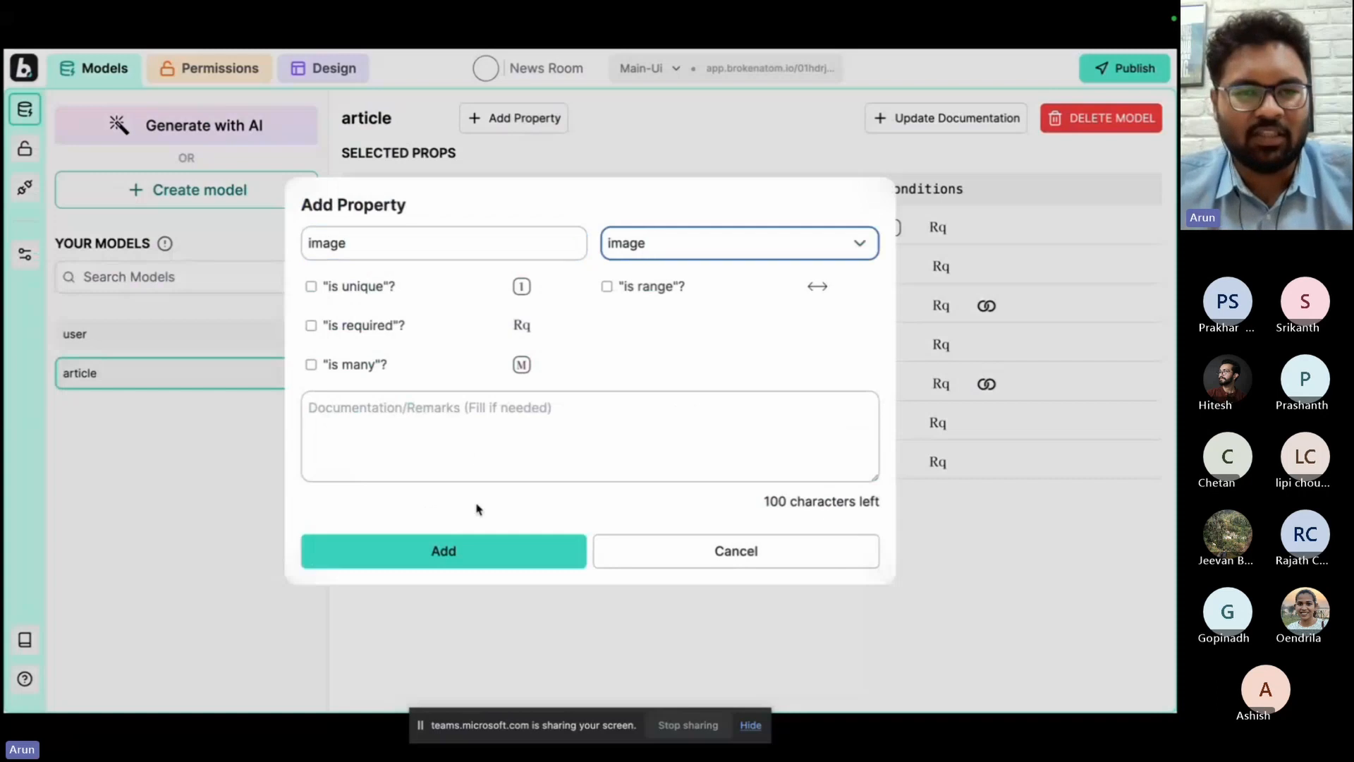
click(477, 568)
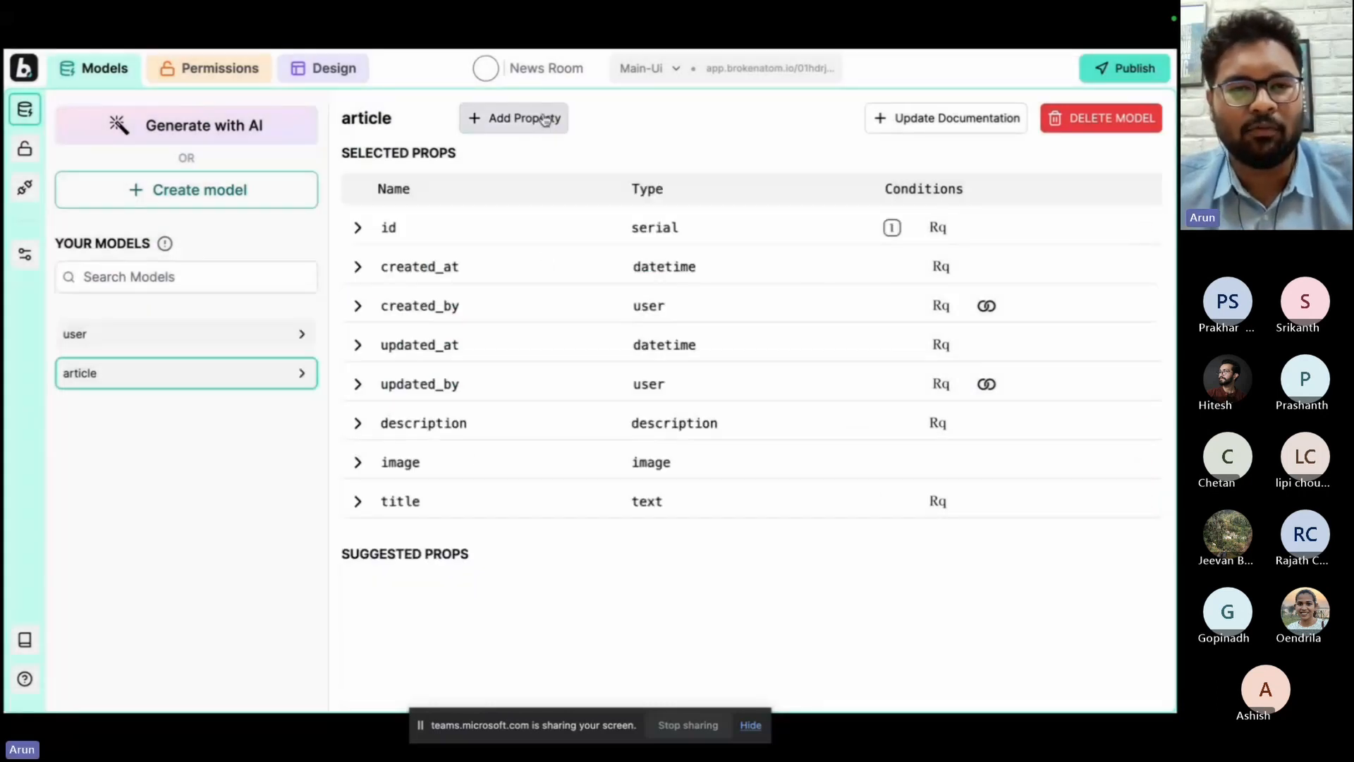
click(529, 118)
click(378, 371)
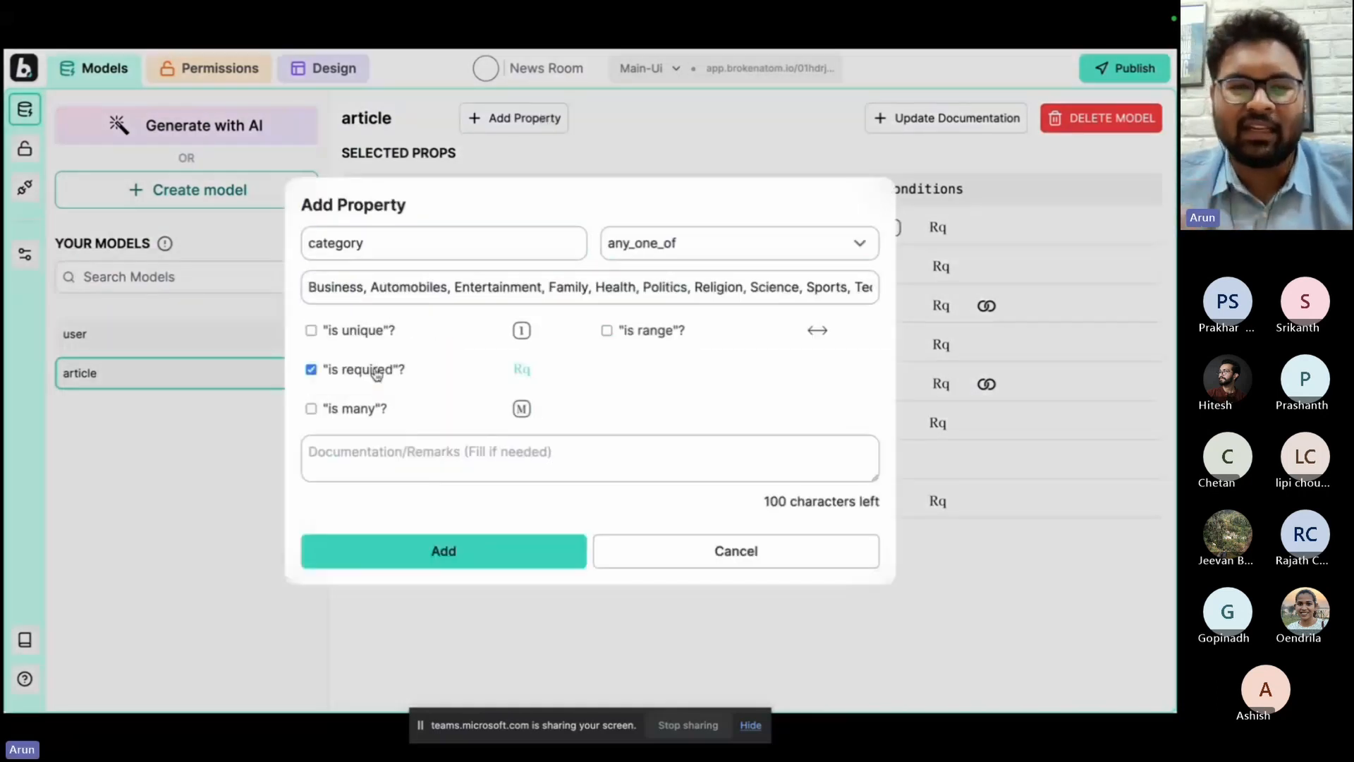
click(426, 558)
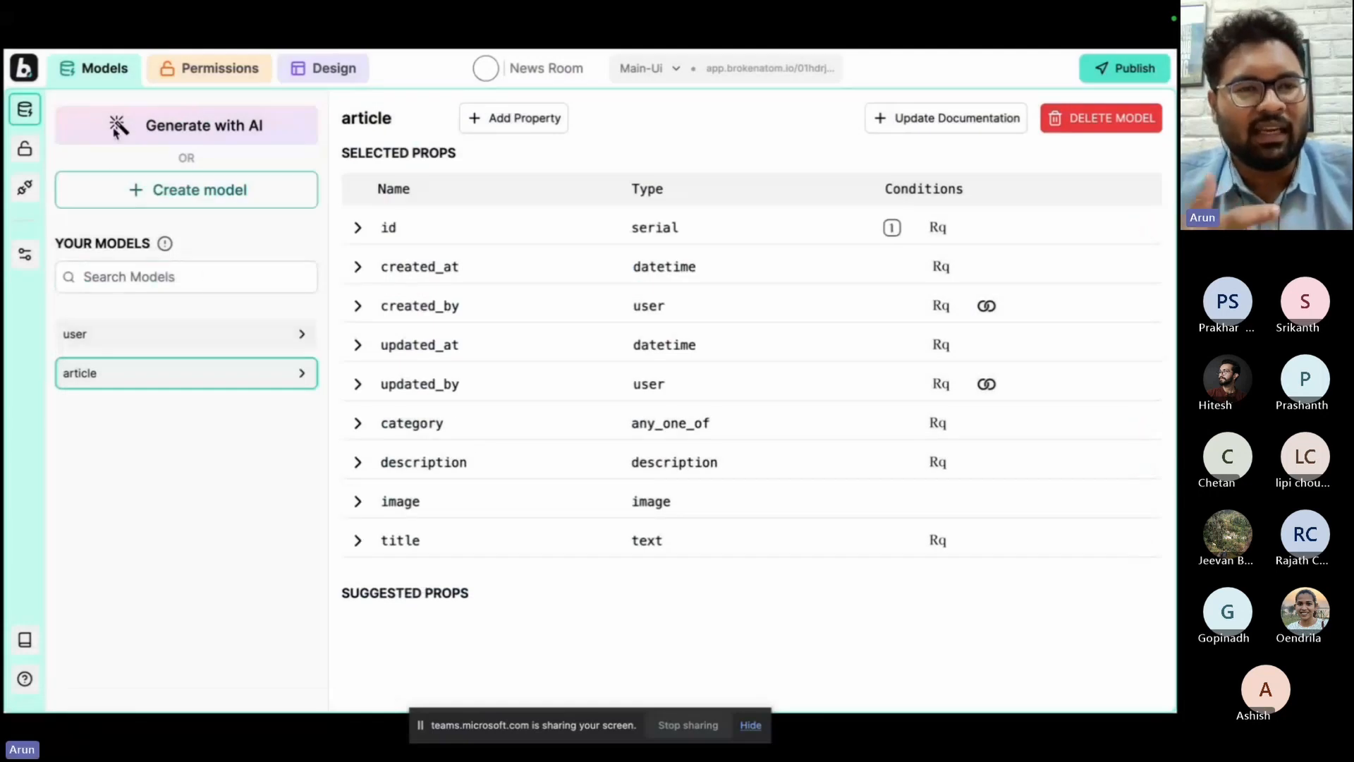
Remove the editor and viewer roles from the app's permissions.
click(194, 74)
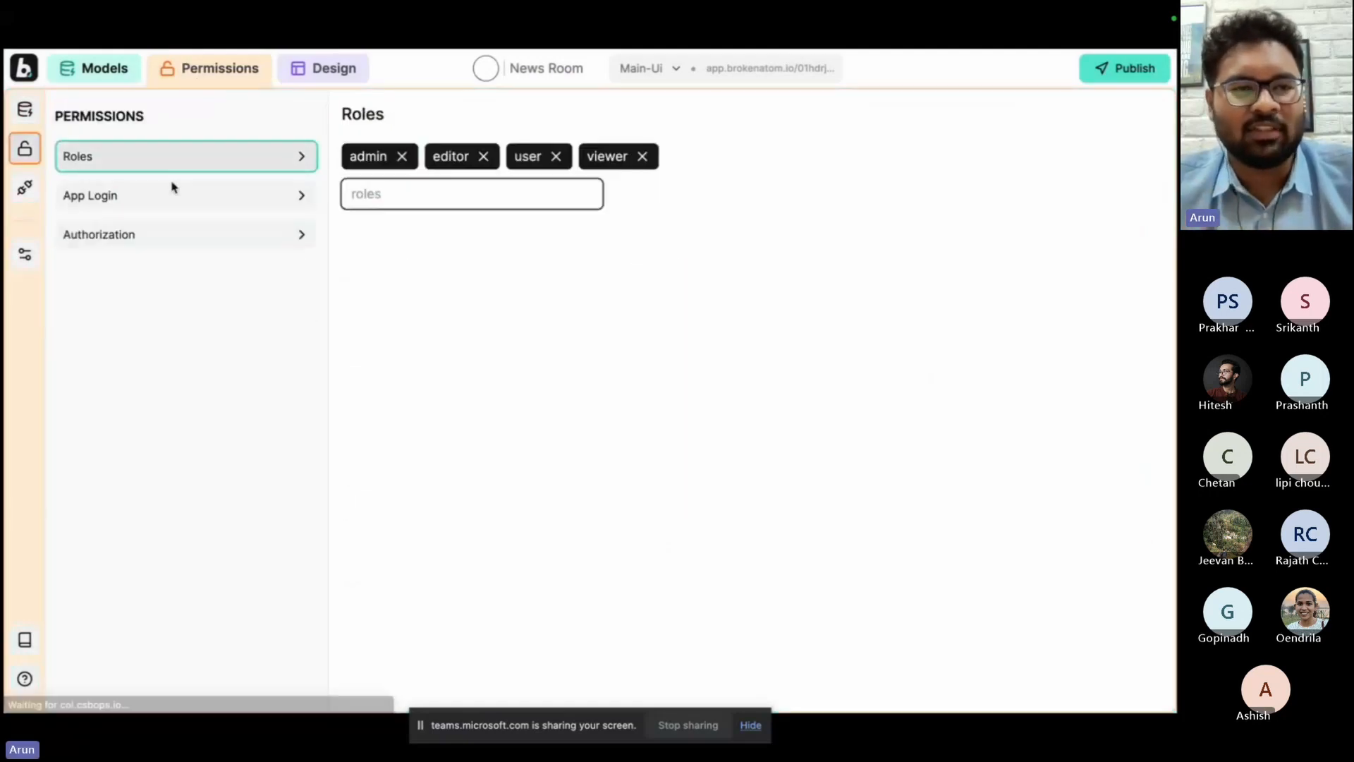
click(484, 157)
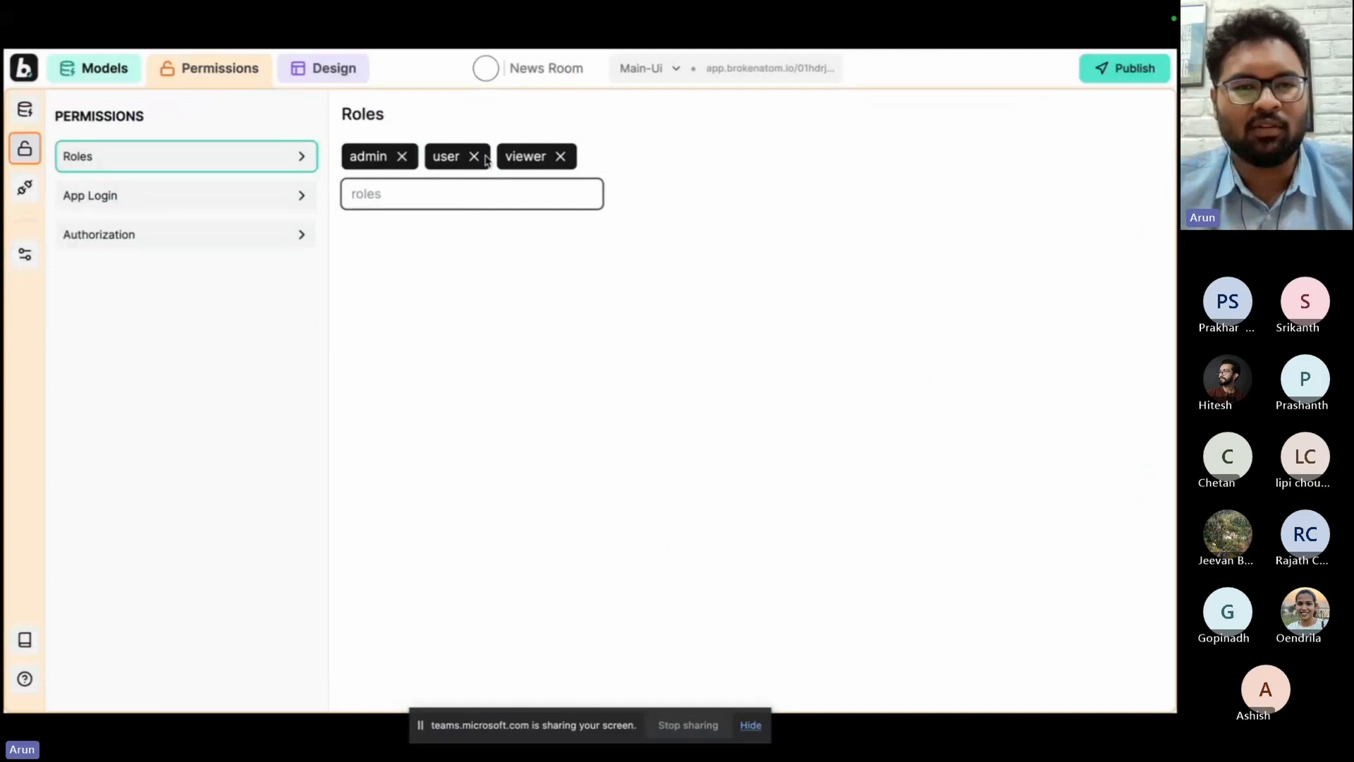
click(556, 156)
Set the app login type to Public with user as the default role.
click(285, 202)
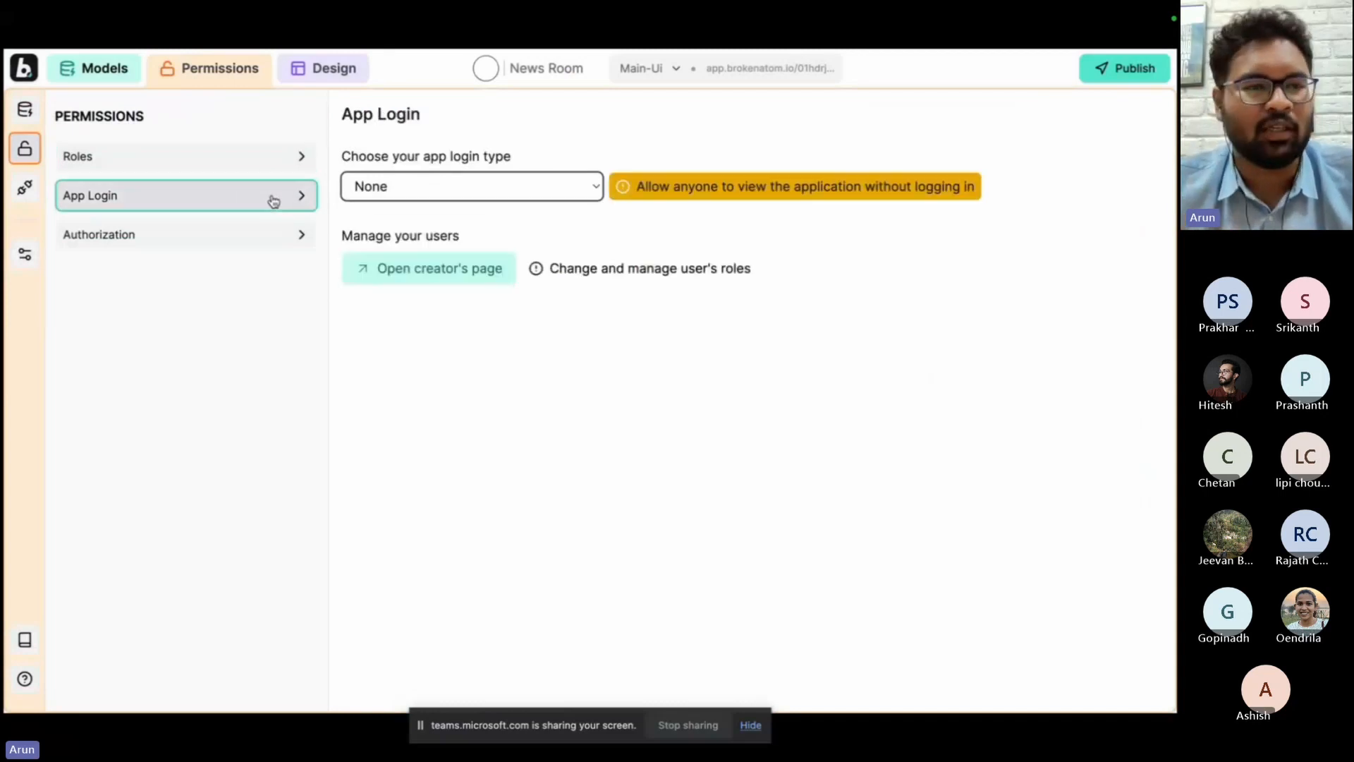
click(395, 187)
click(398, 212)
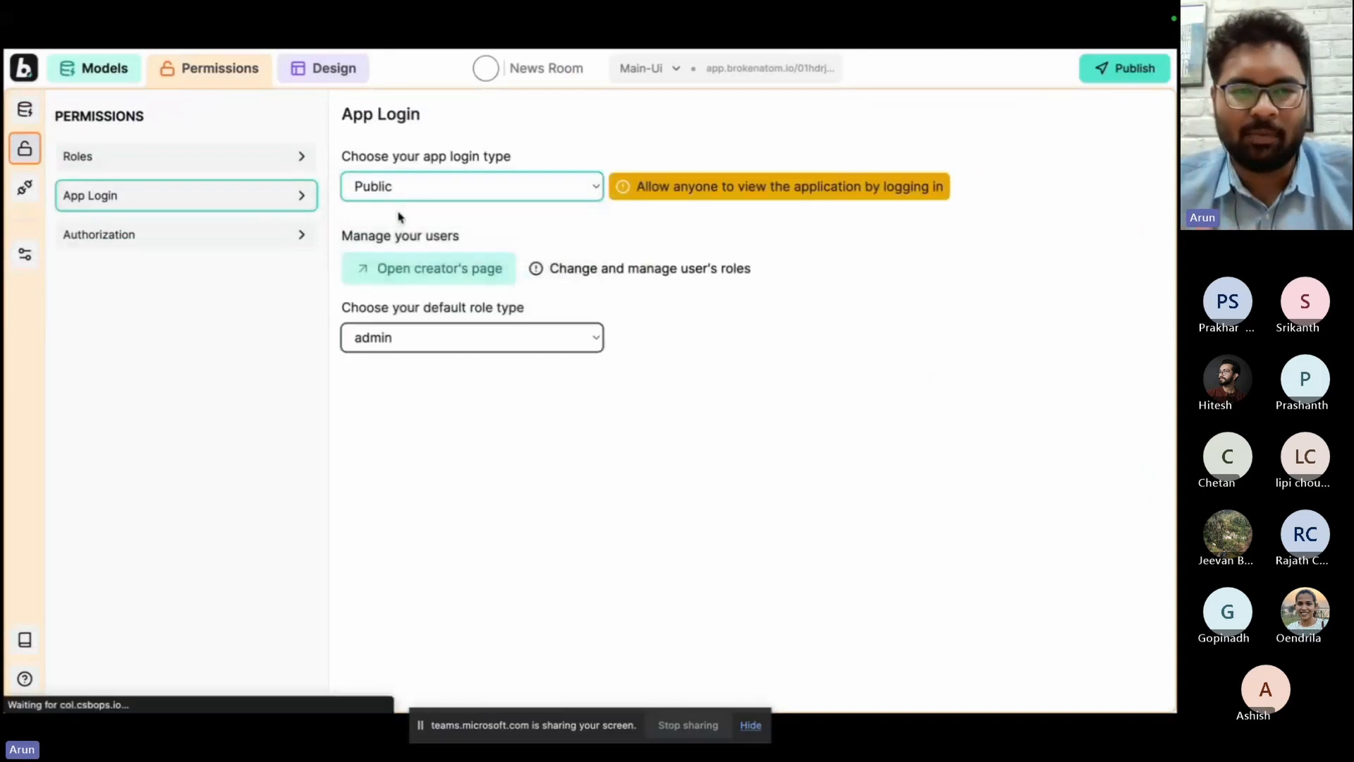
click(444, 345)
click(440, 360)
In the article model's role-based authorization, grant Admin the Create, Edit and Delete permissions and User the Create and Delete permissions.
click(303, 245)
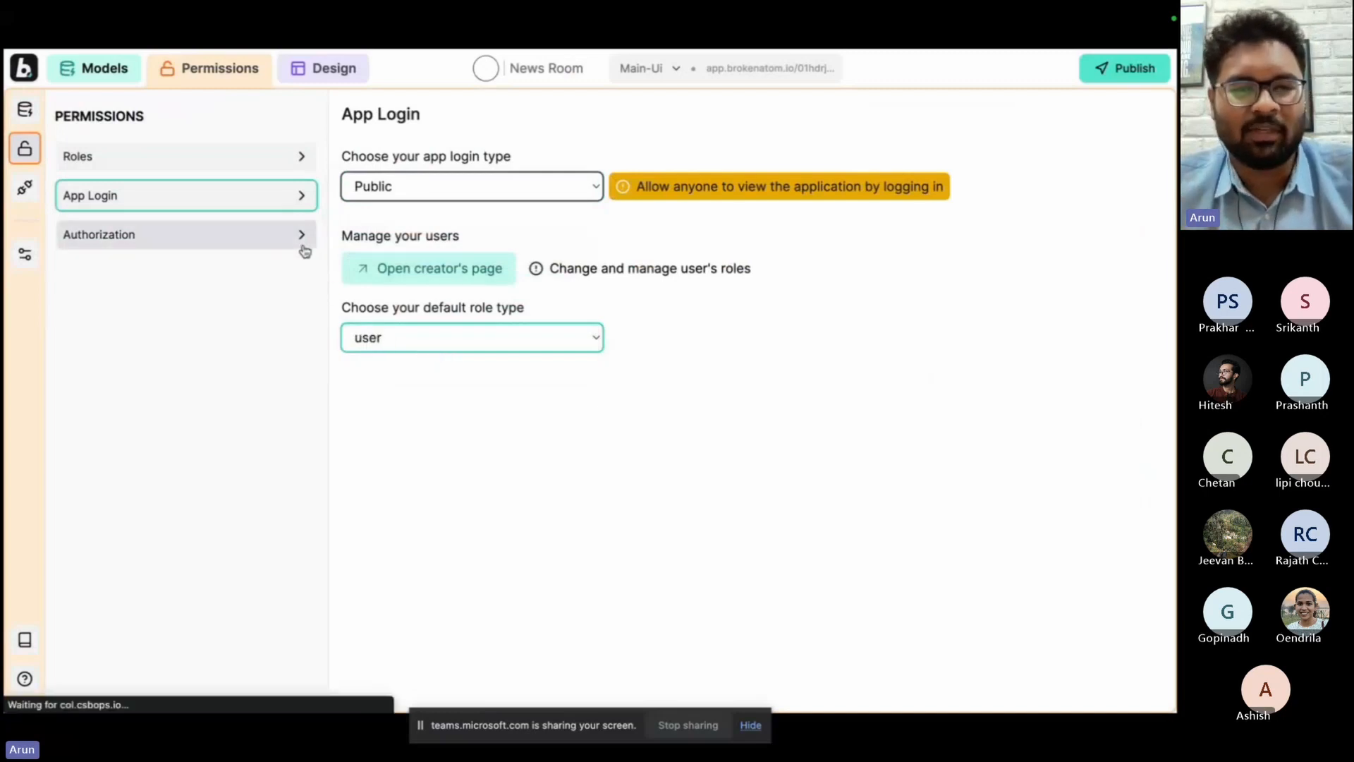
click(463, 195)
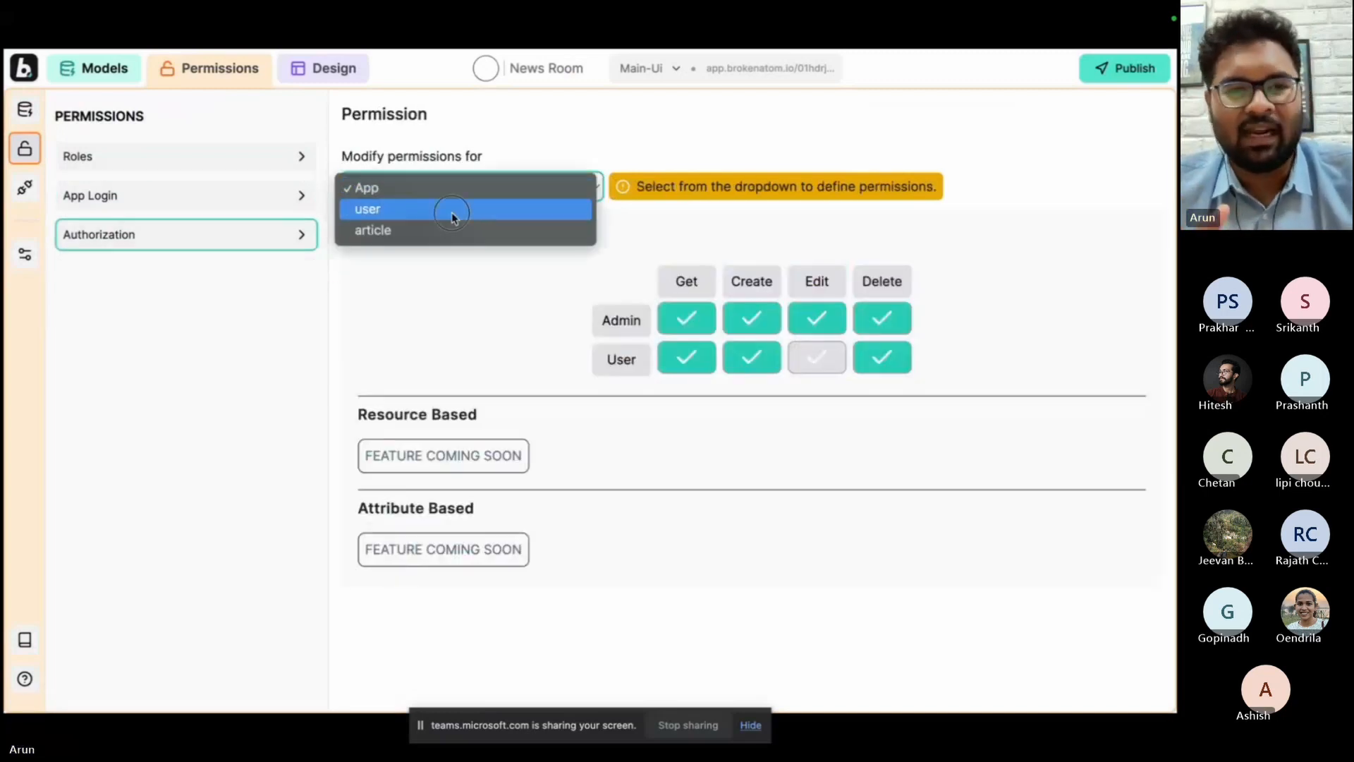
click(455, 209)
click(475, 193)
click(475, 209)
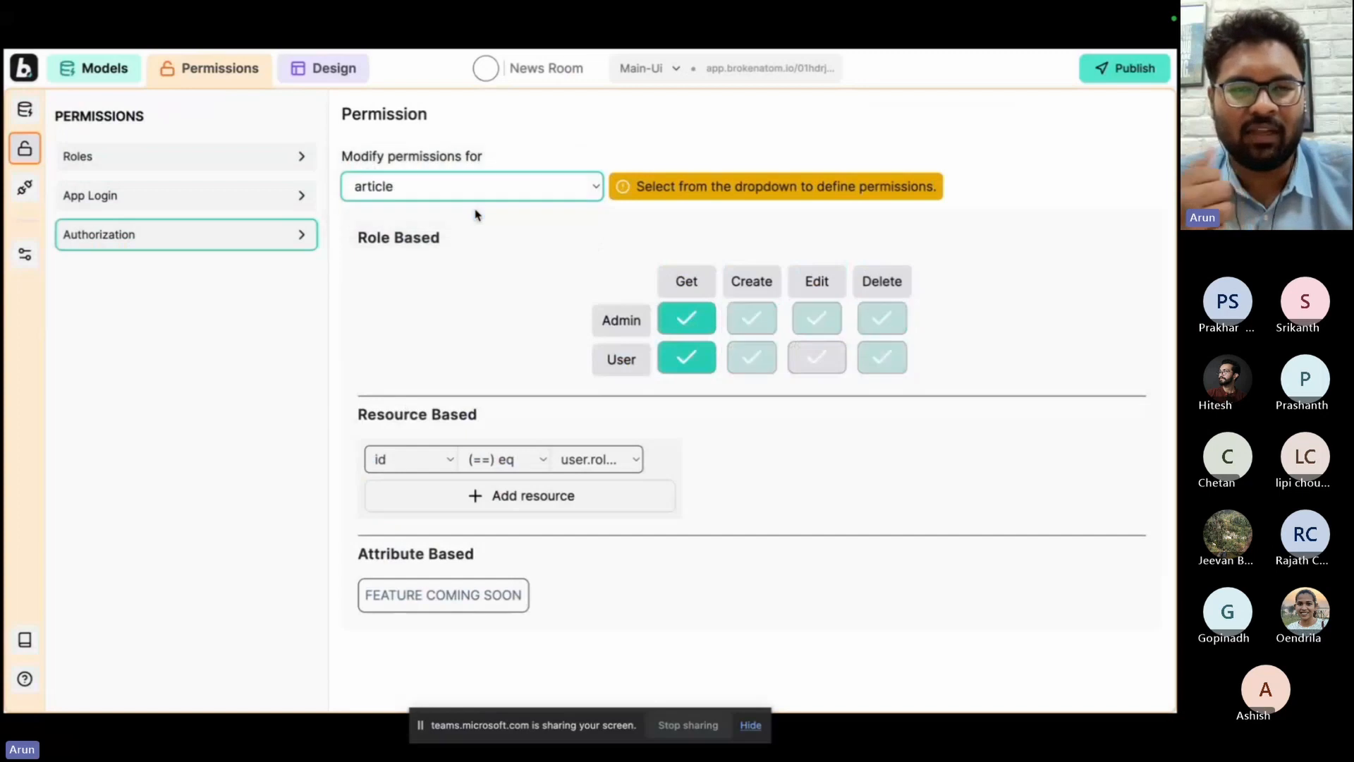
click(752, 320)
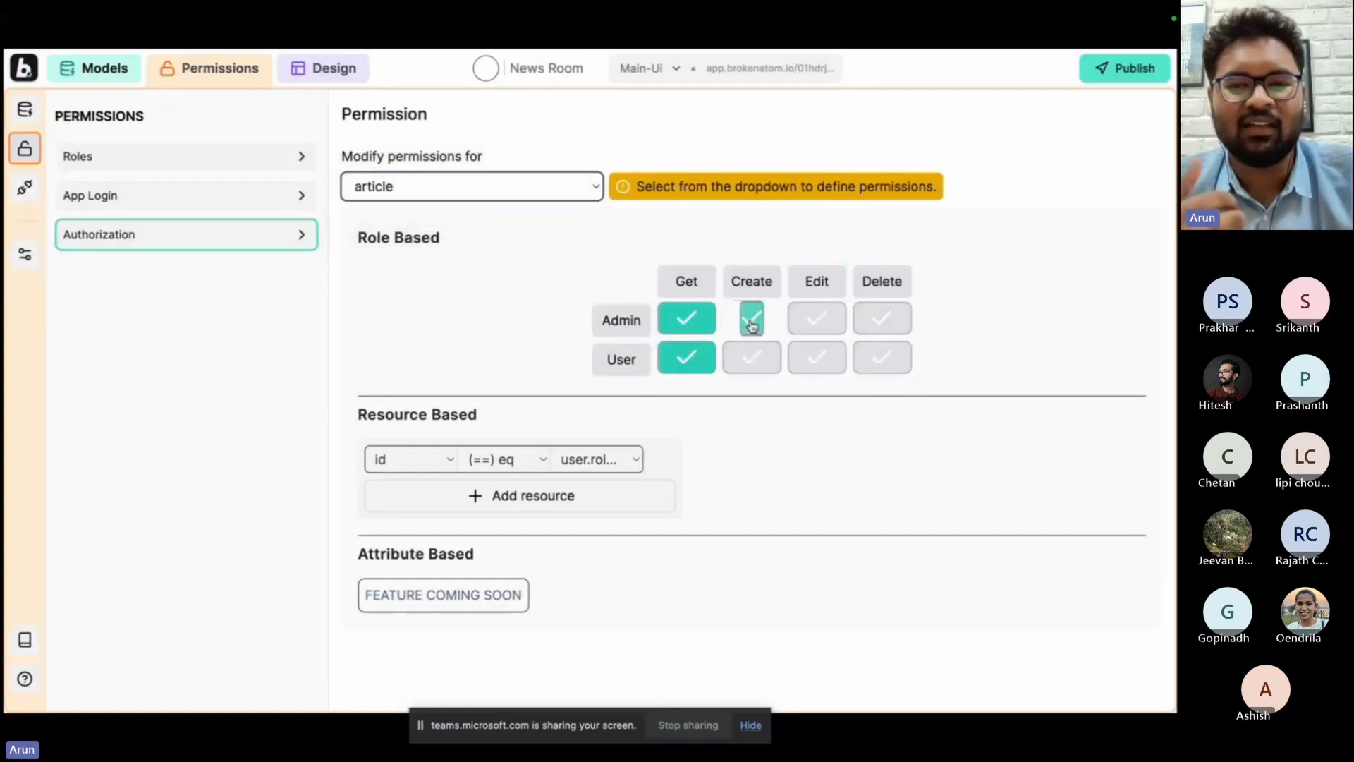
click(816, 318)
click(882, 318)
click(754, 351)
click(880, 360)
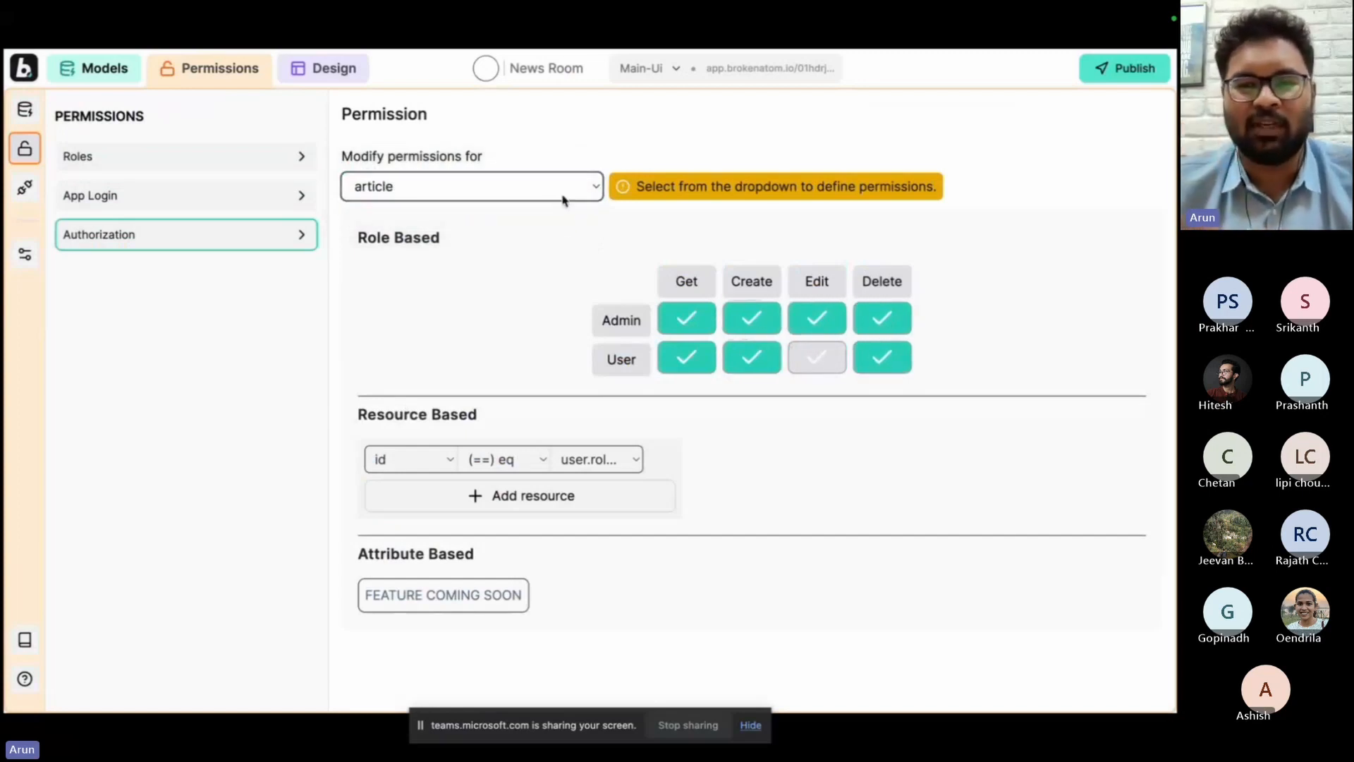
click(552, 193)
click(543, 153)
View the app's API settings and the advanced database type settings.
click(25, 190)
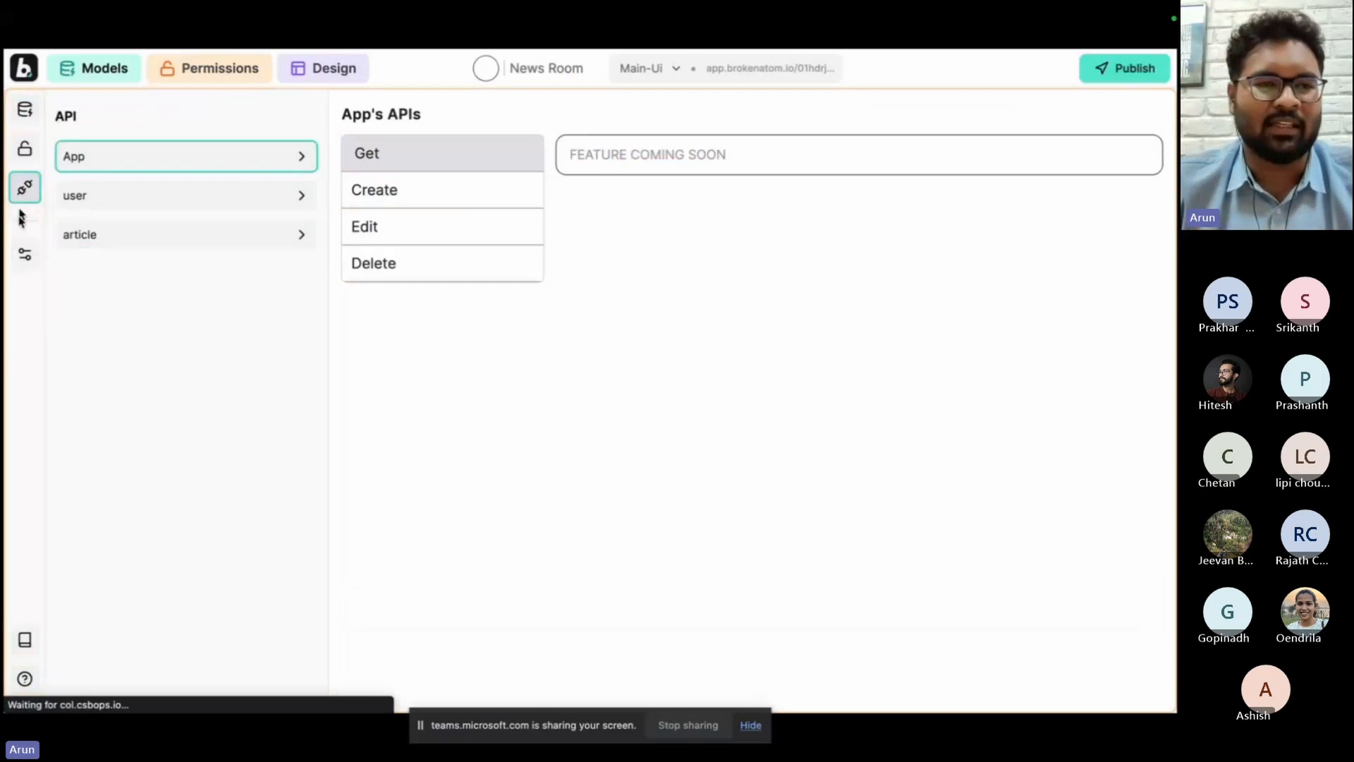
click(25, 254)
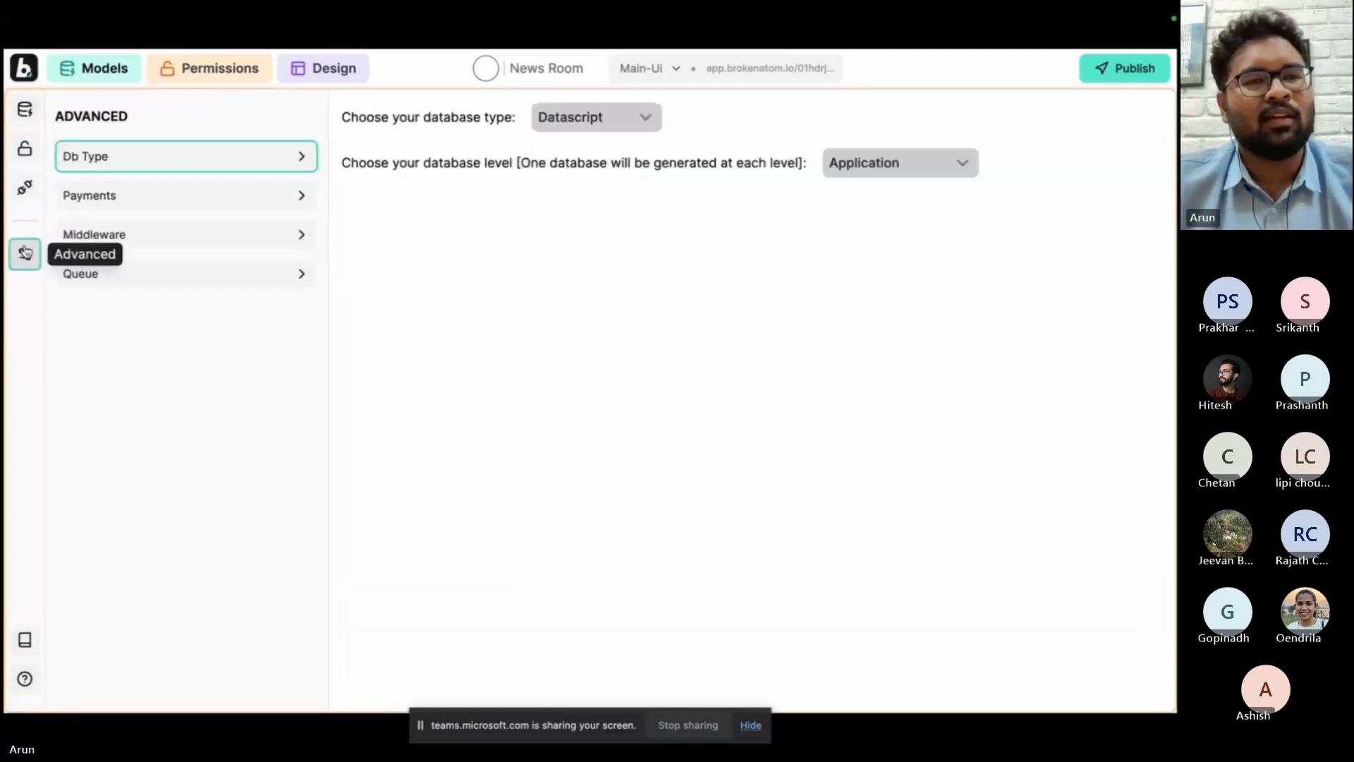
Open the app's page design and log in to it as admin with Google.
click(349, 77)
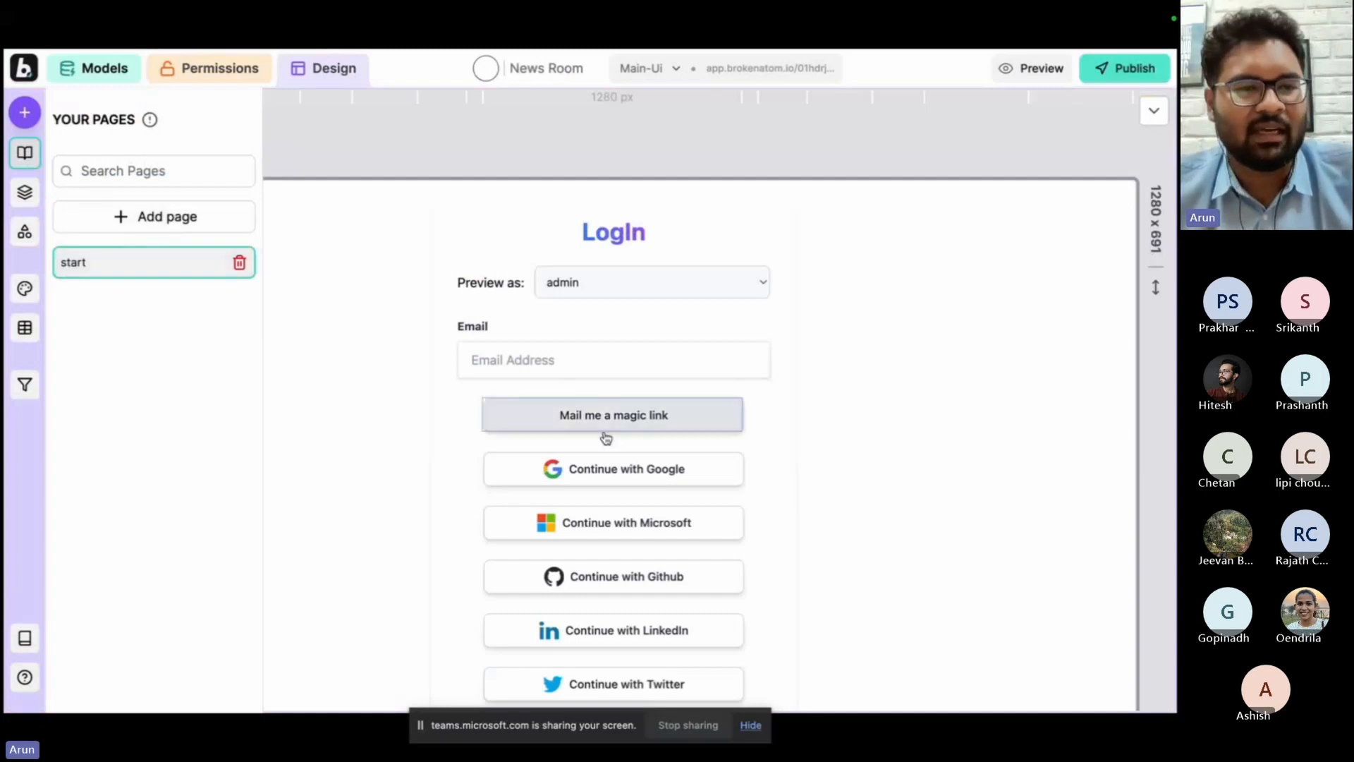
click(588, 470)
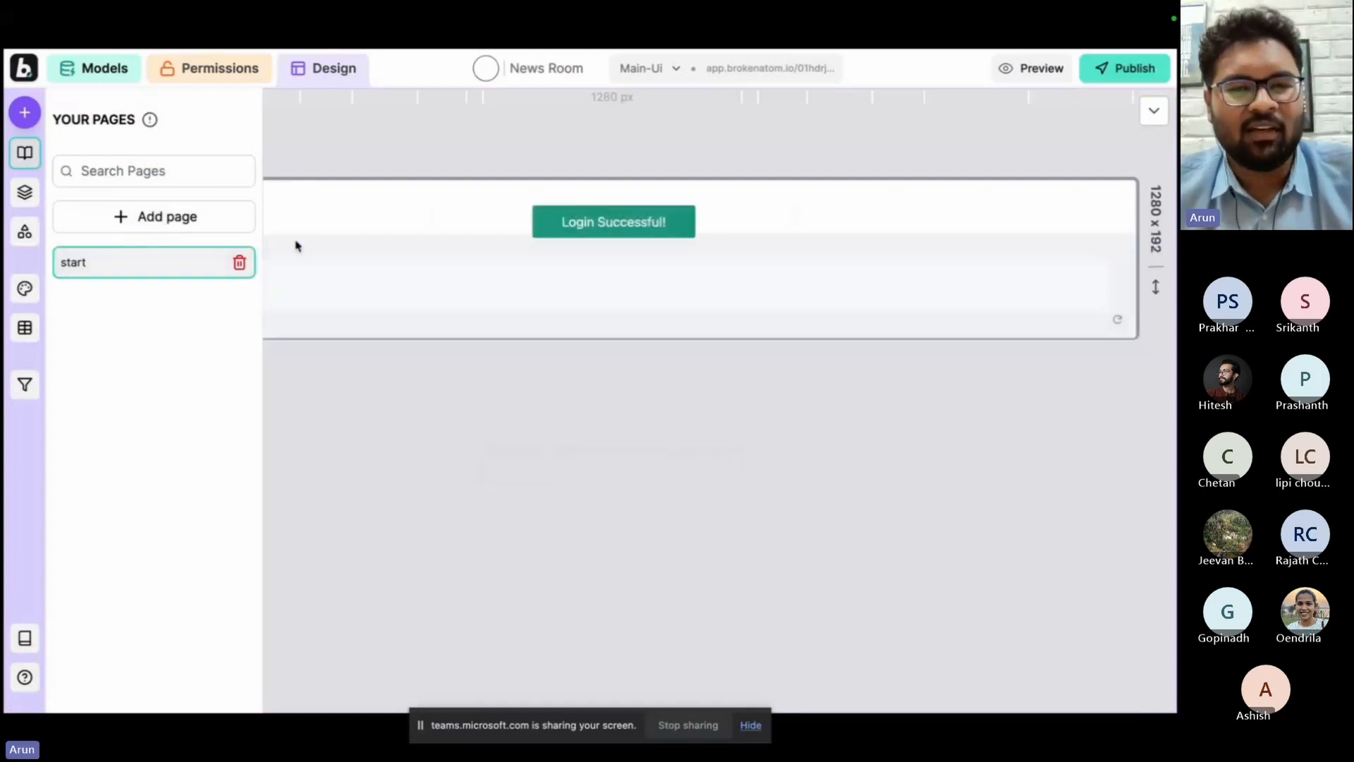
Rename the start page as Feed.
double_click(163, 263)
key(BackSpace)
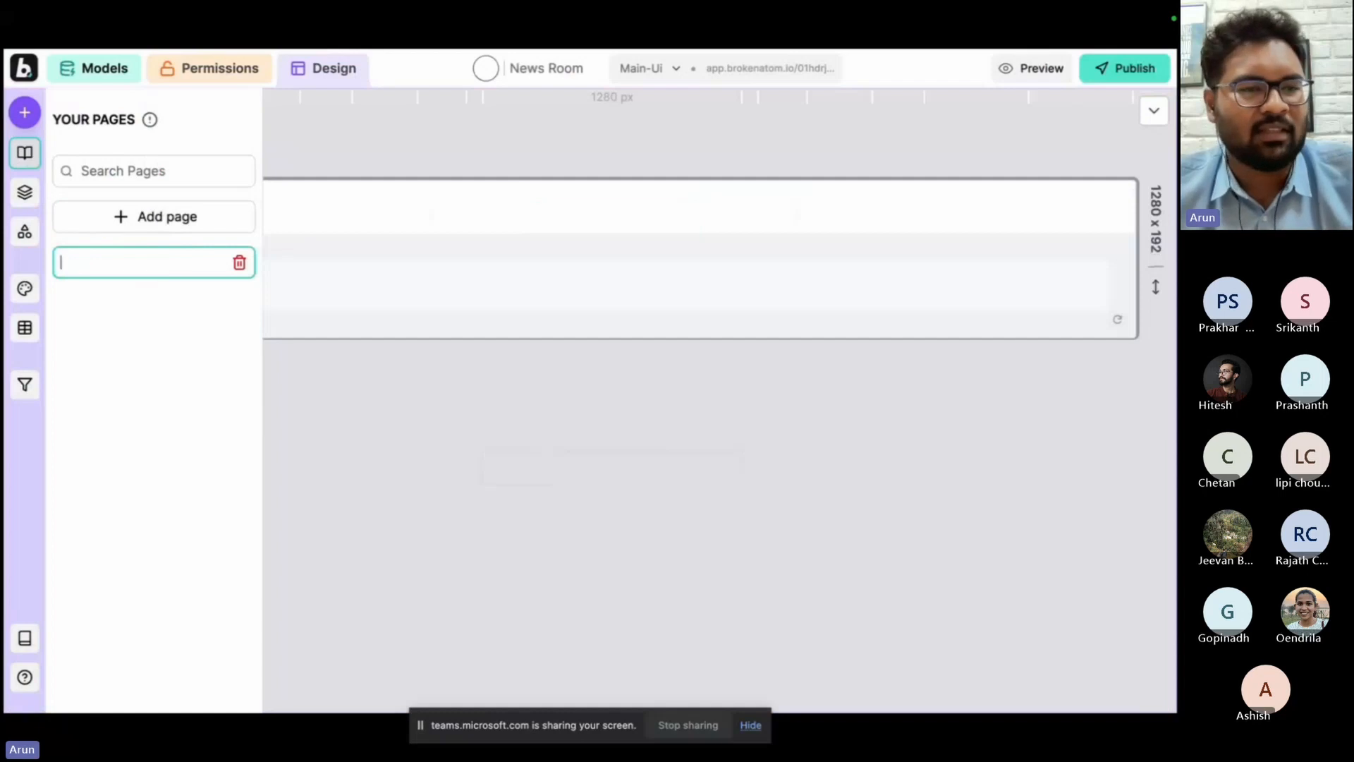
text(Feed)
key(Return)
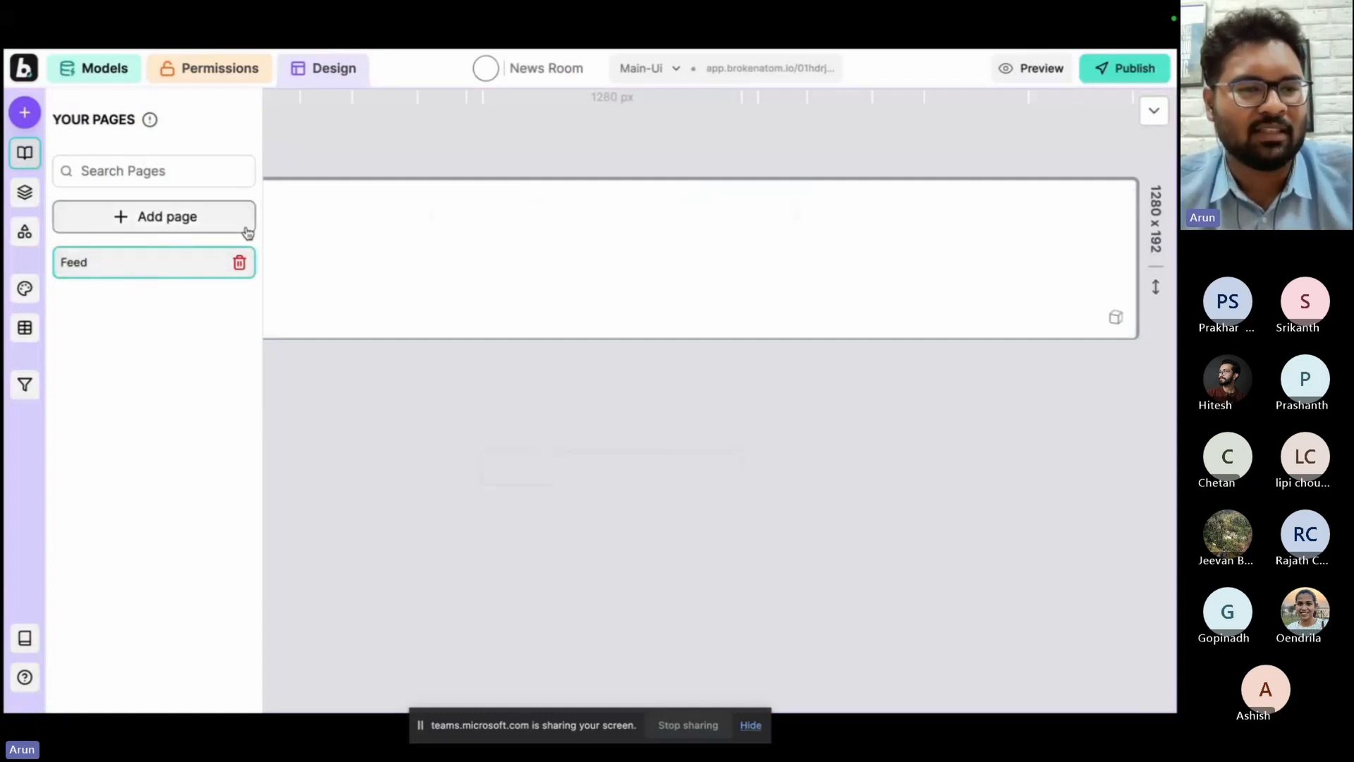
Add three pages named Your Posts, New Post and Each Post.
click(186, 218)
double_click(151, 294)
text(Post)
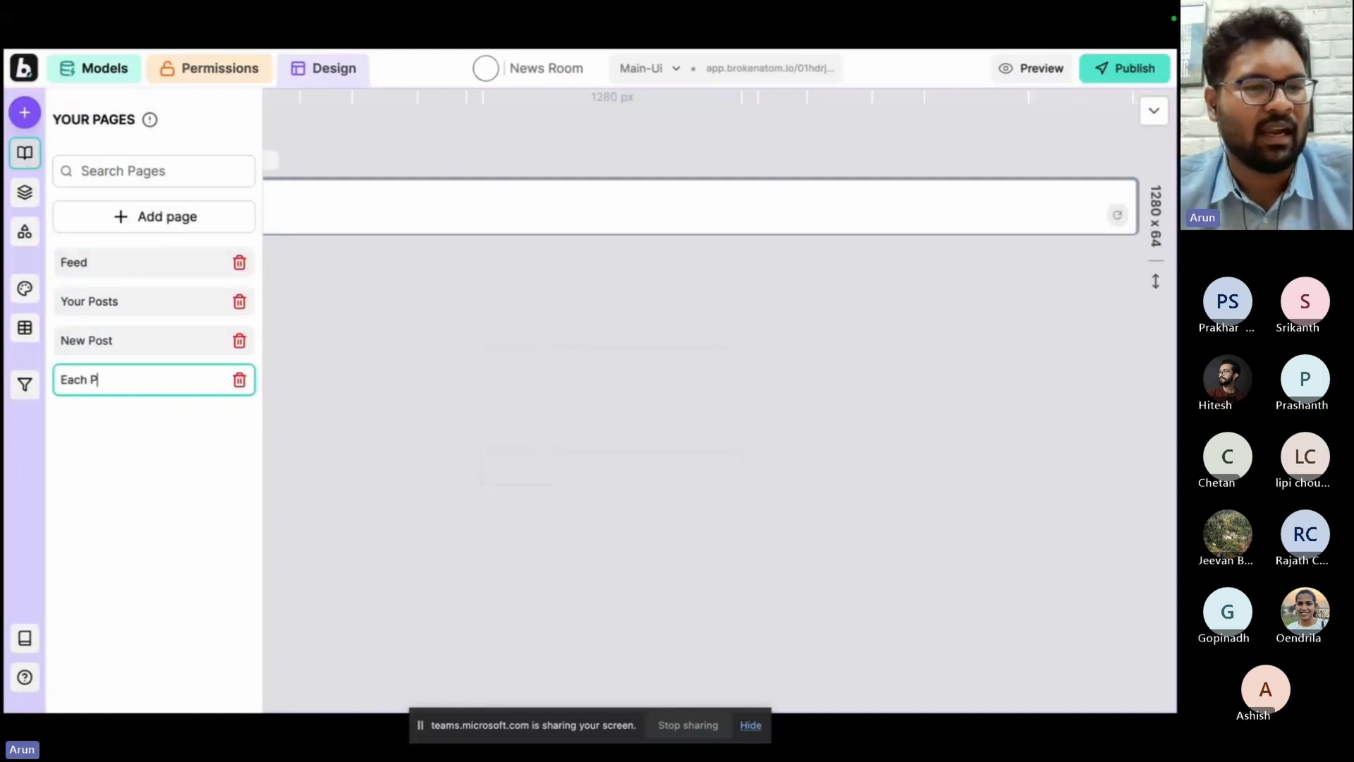
key(Return)
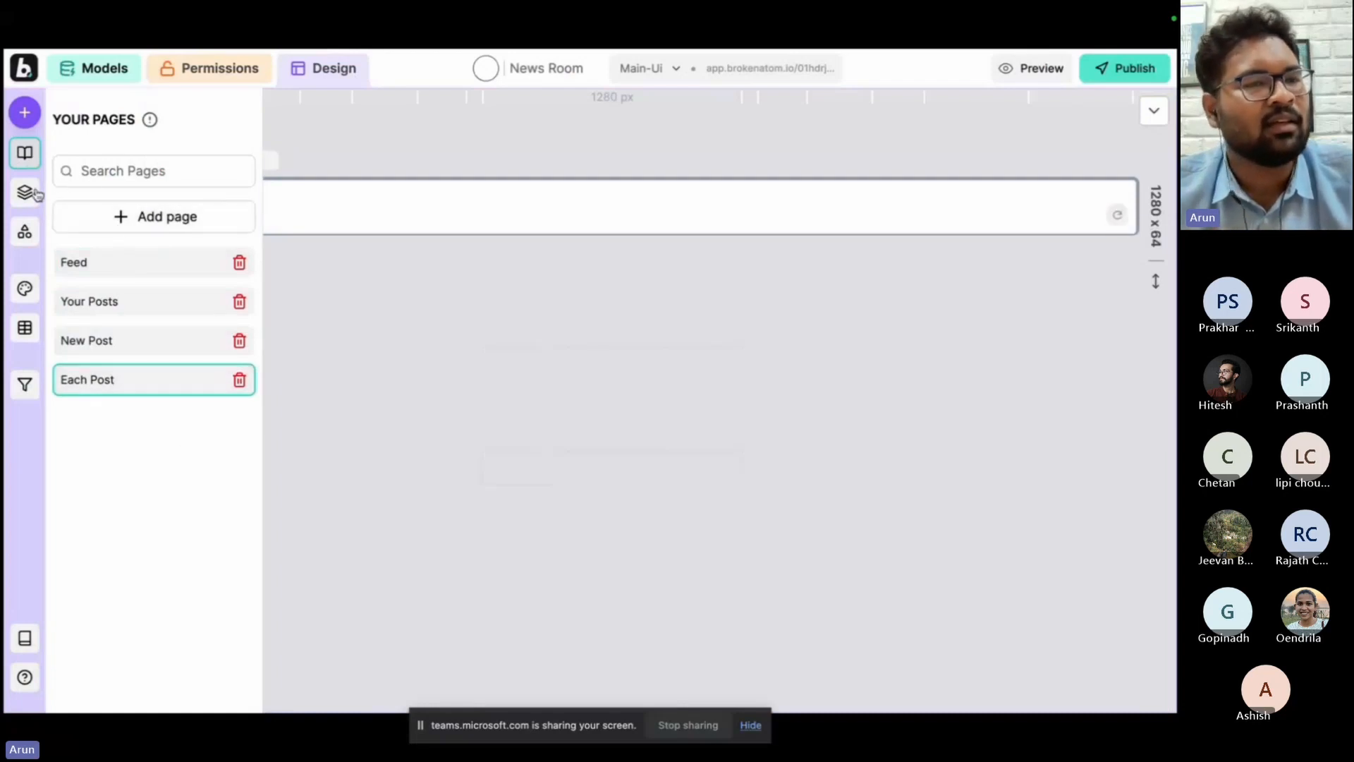
Expand the layers under Main down to the individual pages and clear all custom style classes from the Feed page.
click(27, 193)
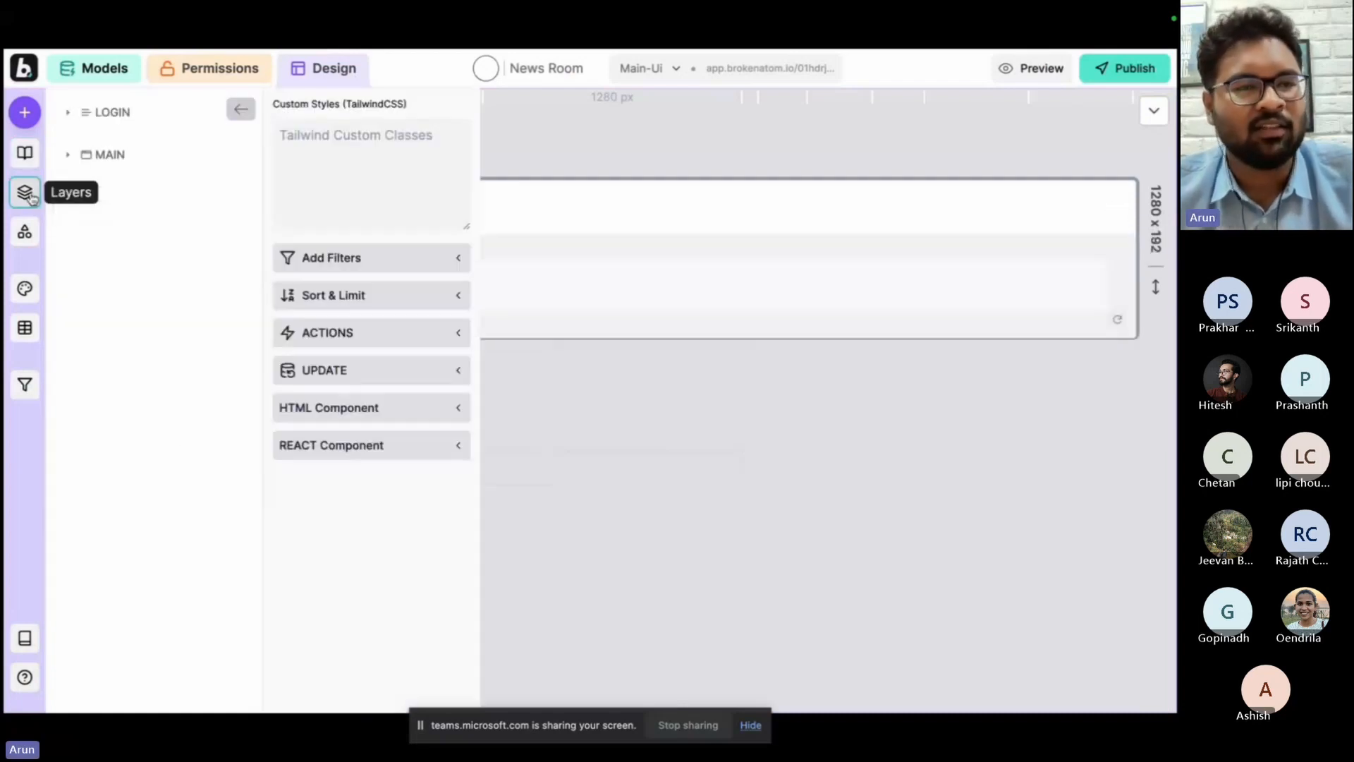
click(110, 157)
click(110, 185)
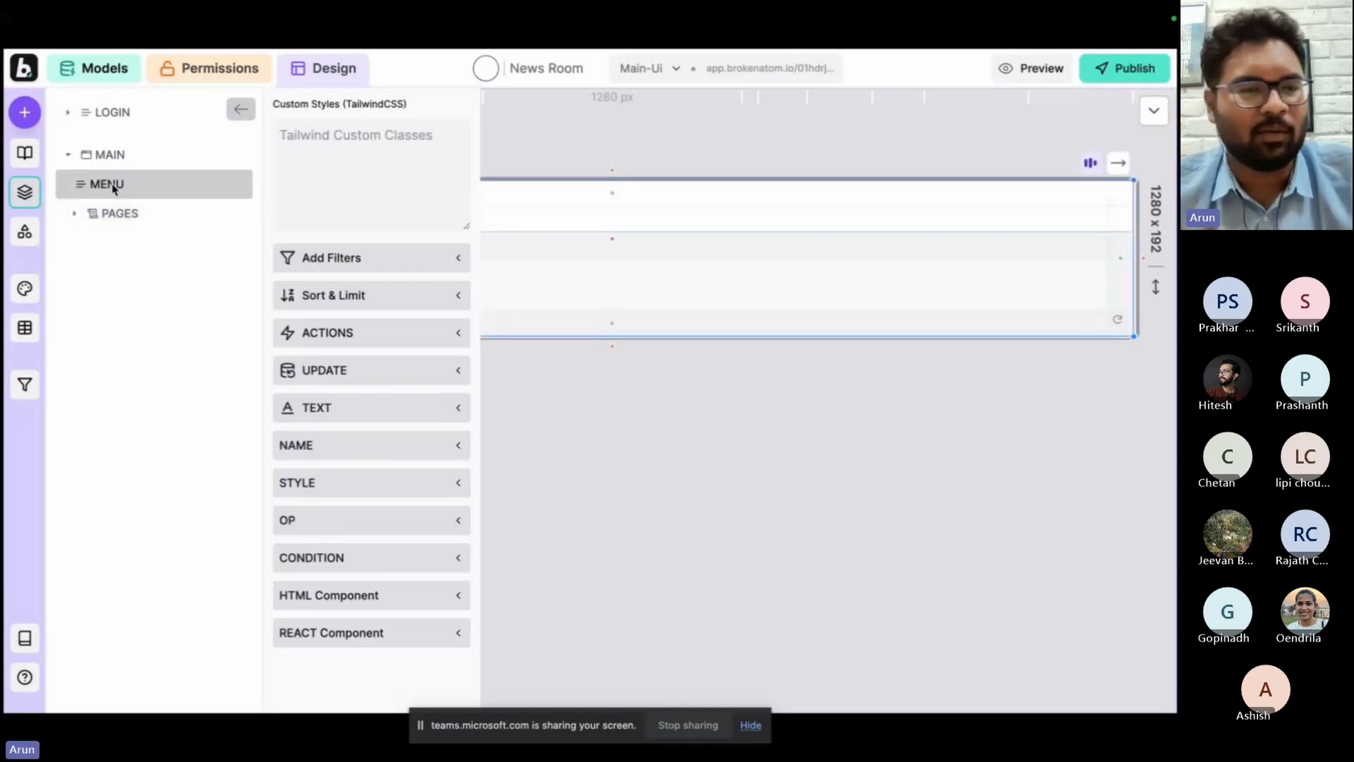
click(157, 213)
click(152, 242)
key(Delete)
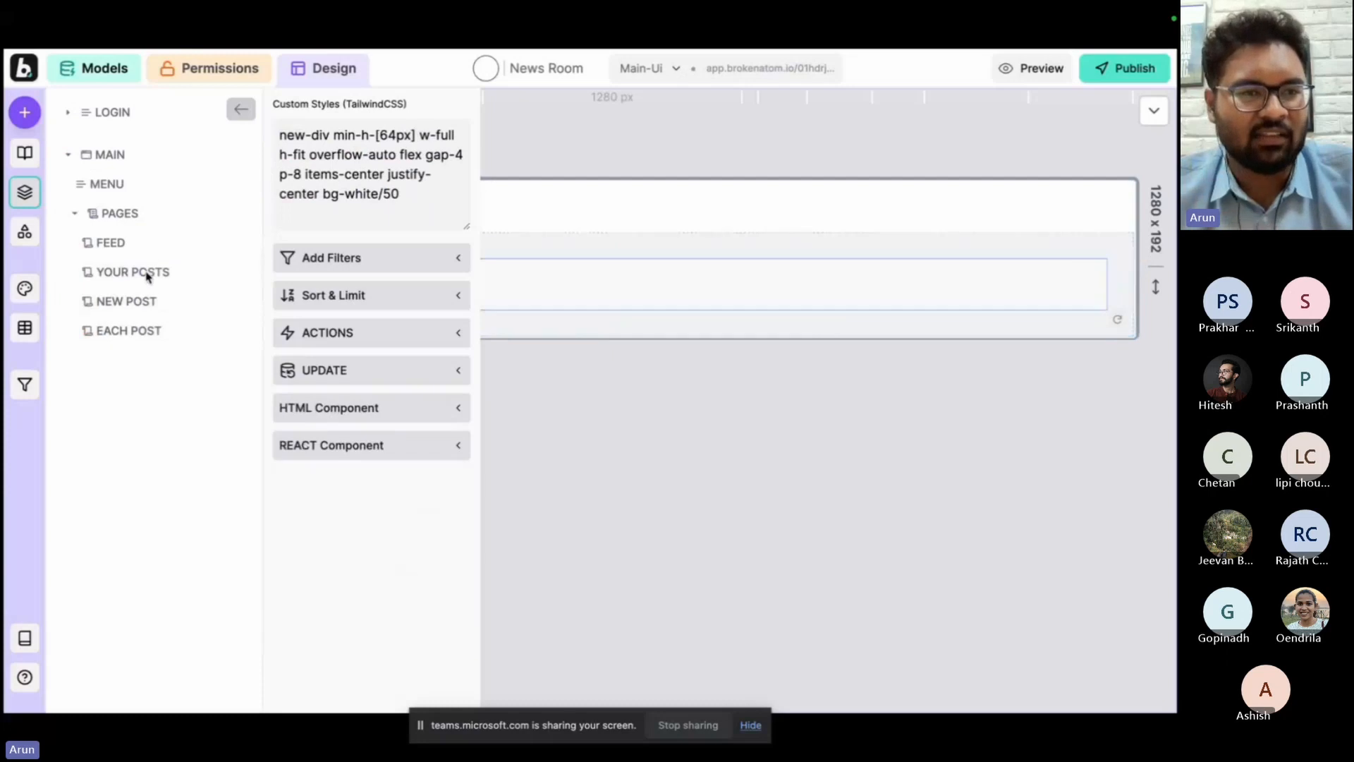
click(169, 235)
key(ctrl+a)
key(BackSpace)
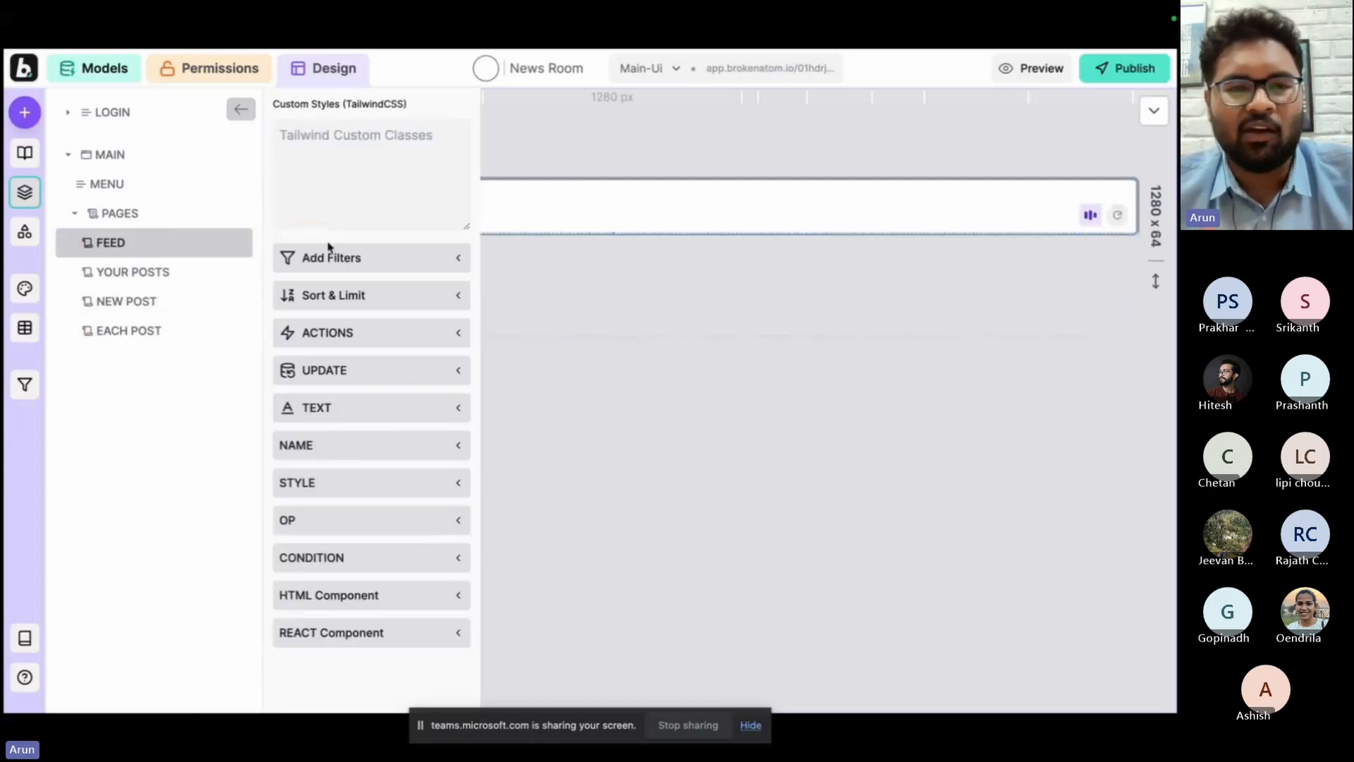
Clear all custom style classes from the Your Posts, New Post and Each Post pages.
click(187, 275)
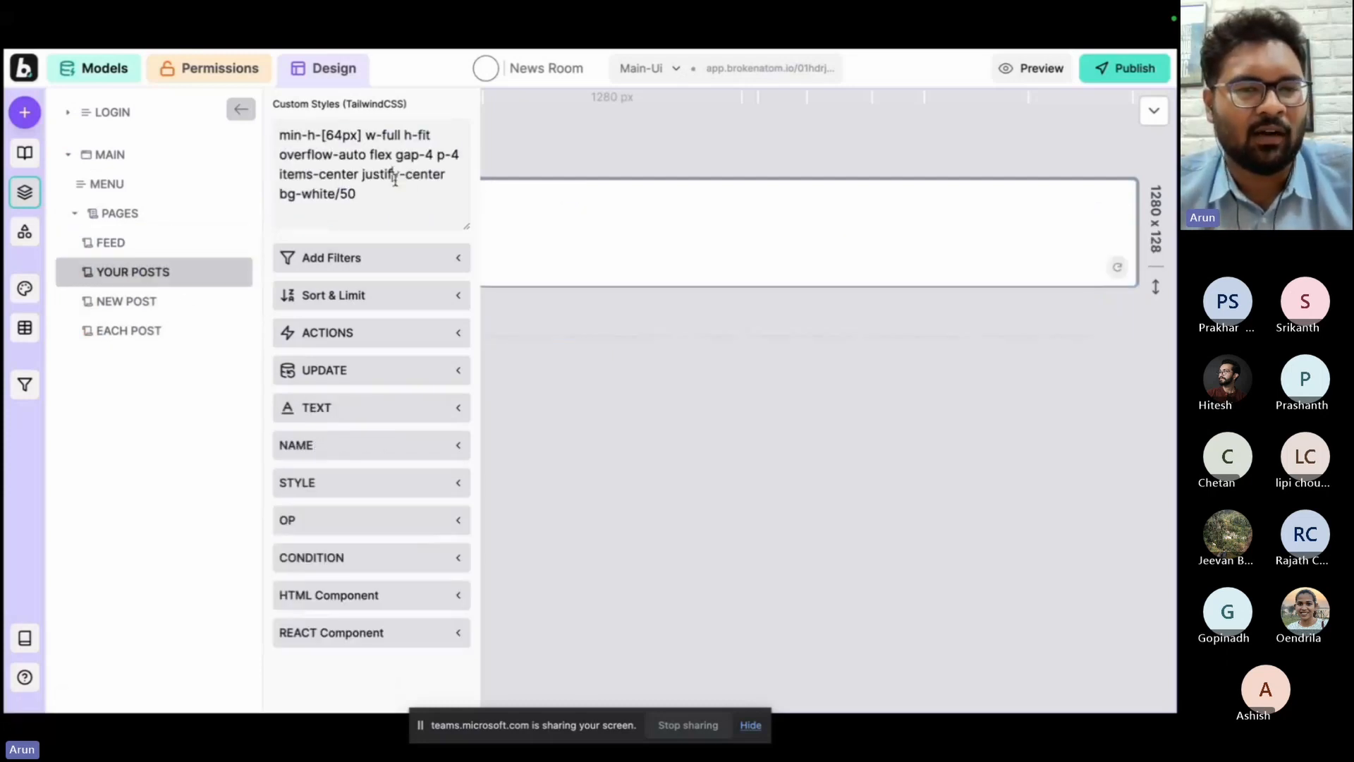
click(394, 177)
key(ctrl+a)
key(BackSpace)
click(185, 301)
click(369, 193)
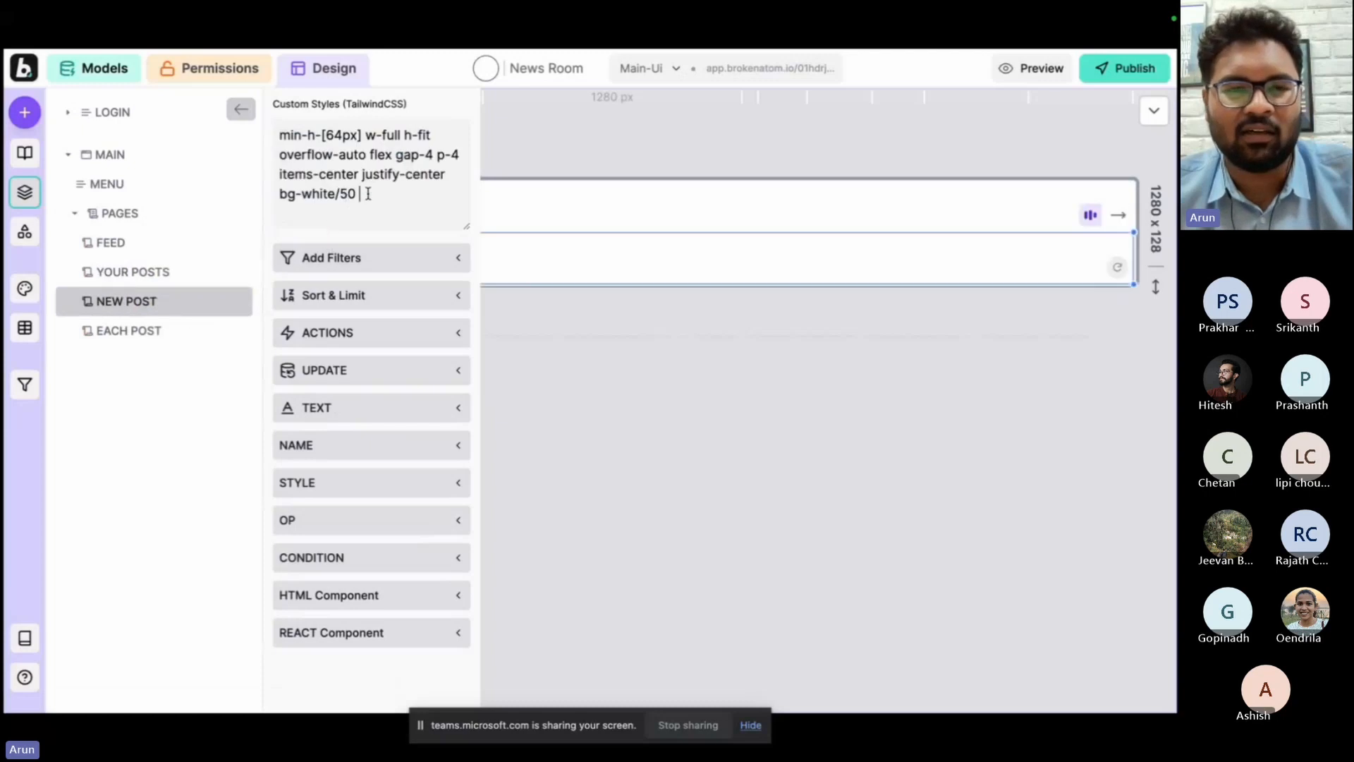
key(ctrl+a)
key(BackSpace)
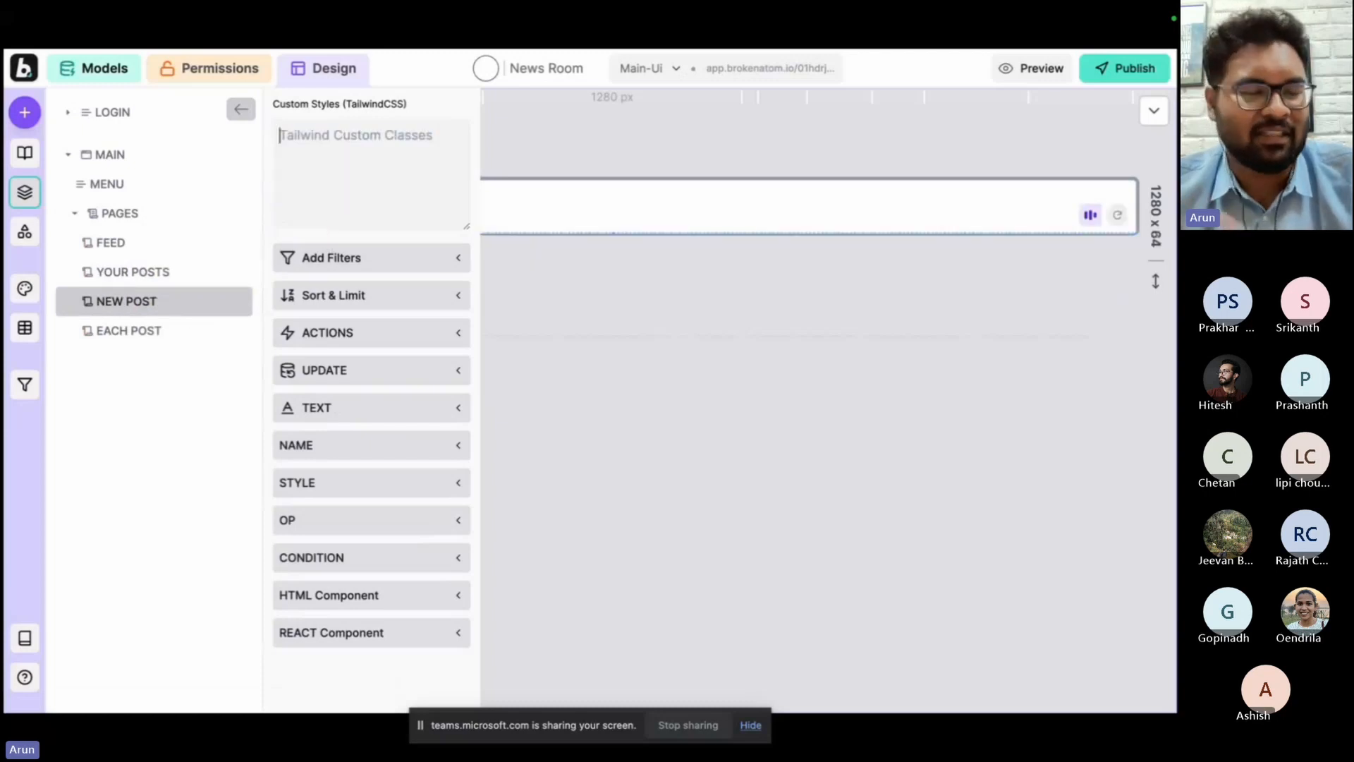
click(166, 331)
click(370, 174)
key(ctrl+a)
key(BackSpace)
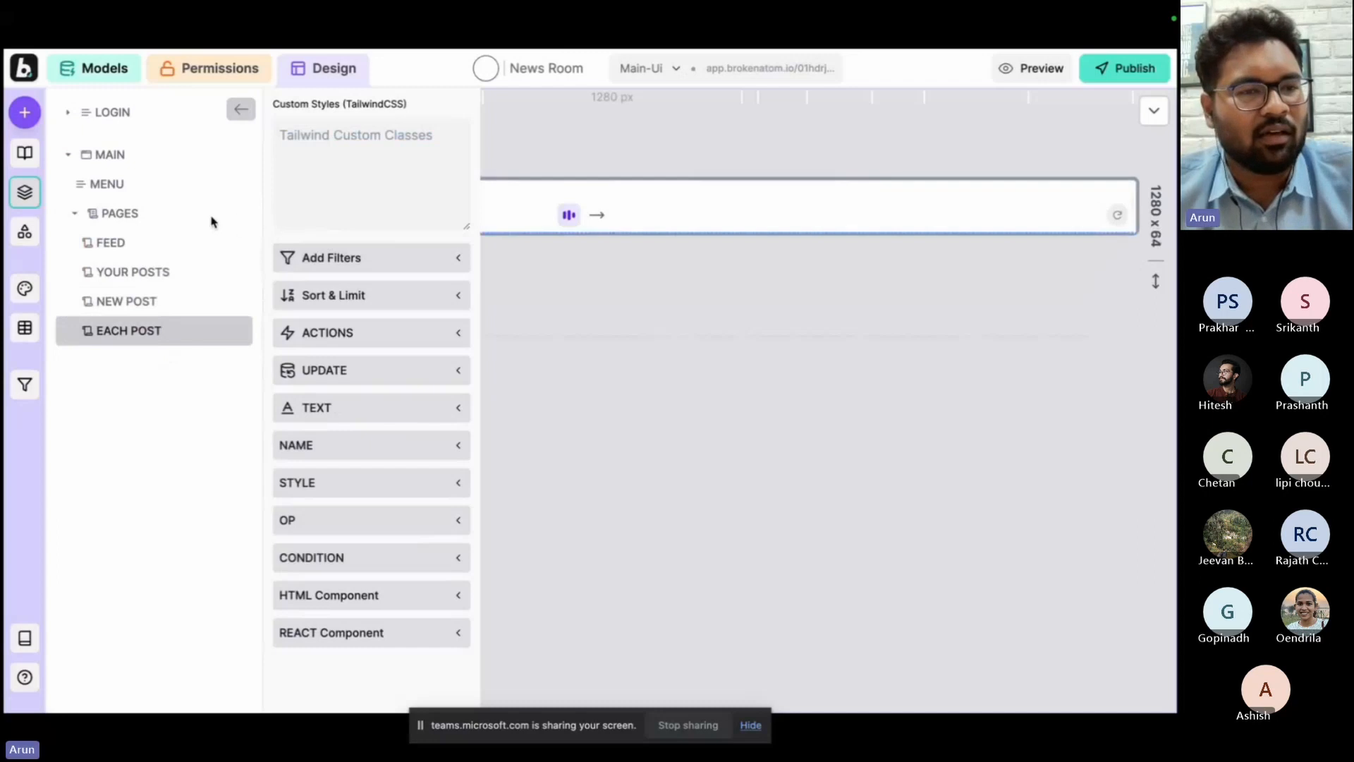
Give the Menu layer the bg-orange-500 background, nest a div inside it and select that div.
click(177, 220)
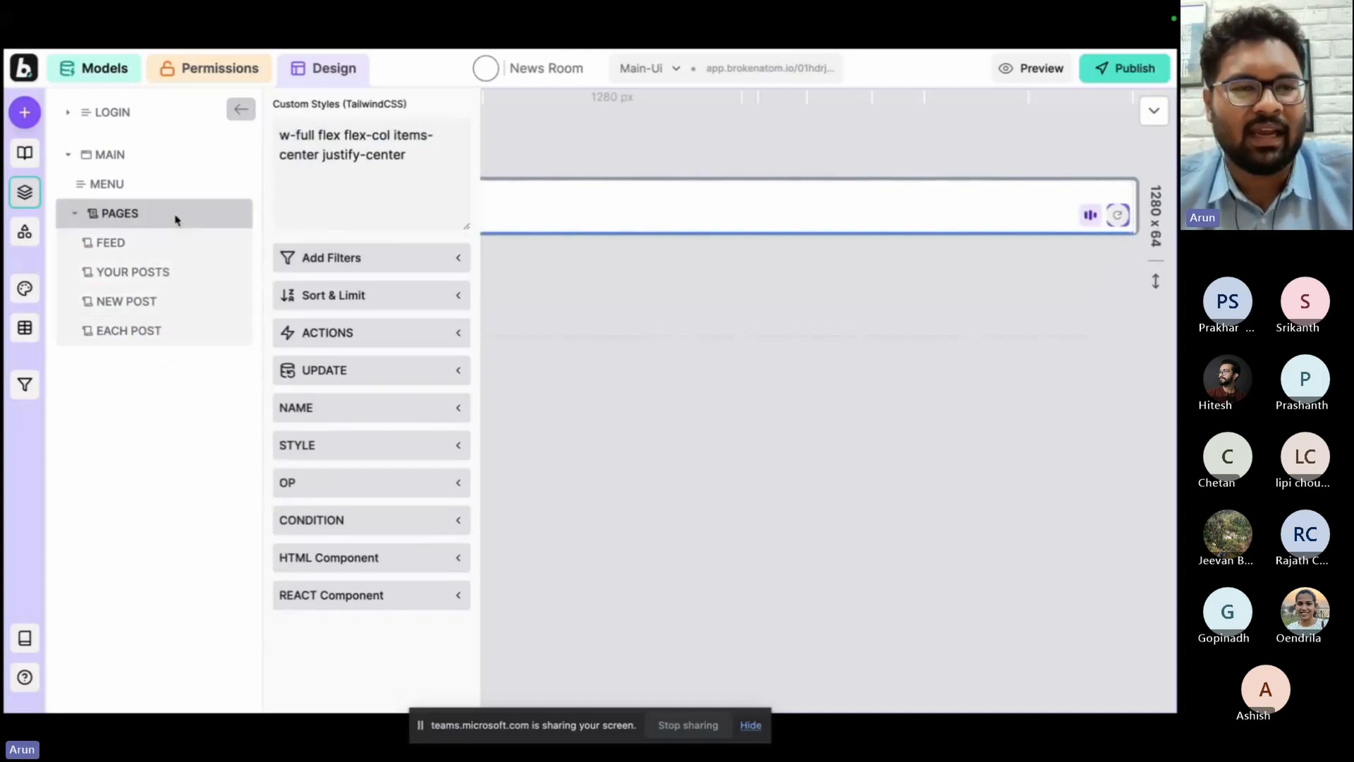
click(166, 184)
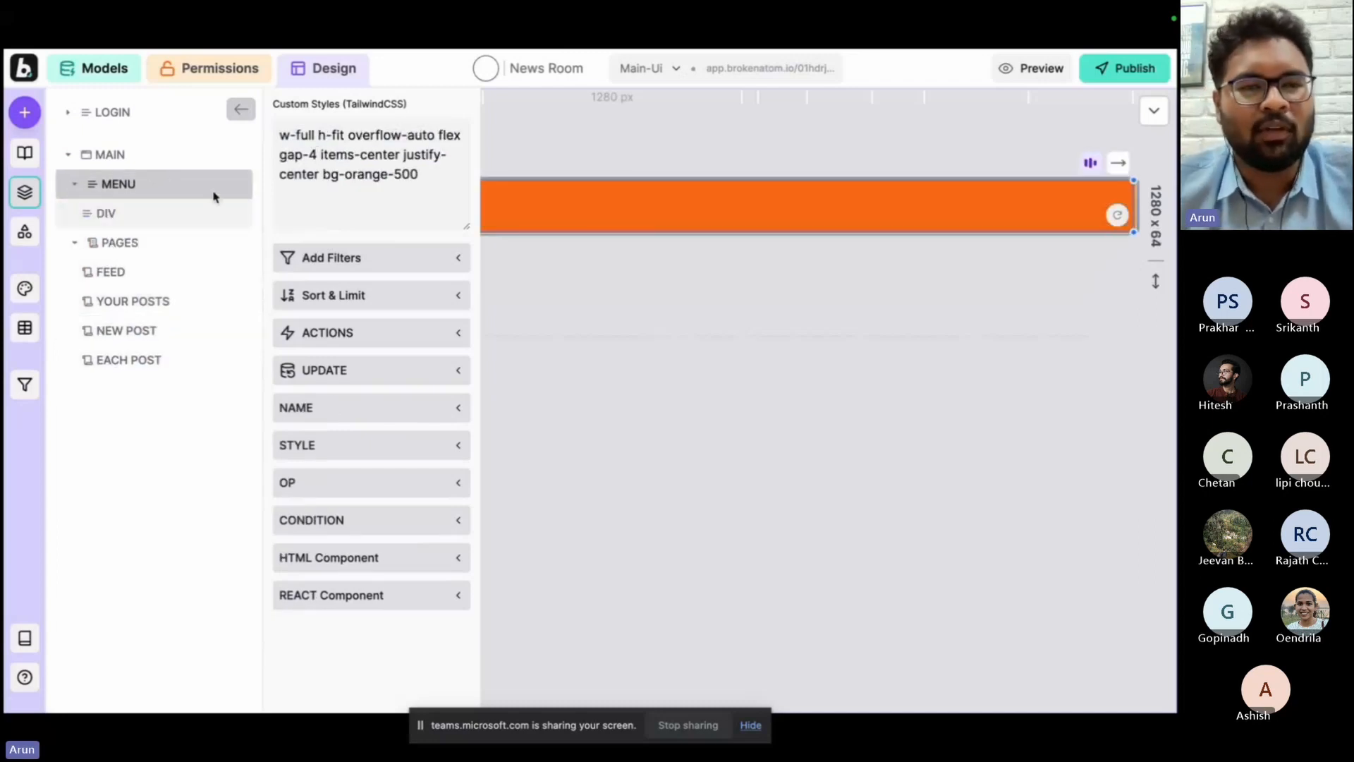
click(163, 210)
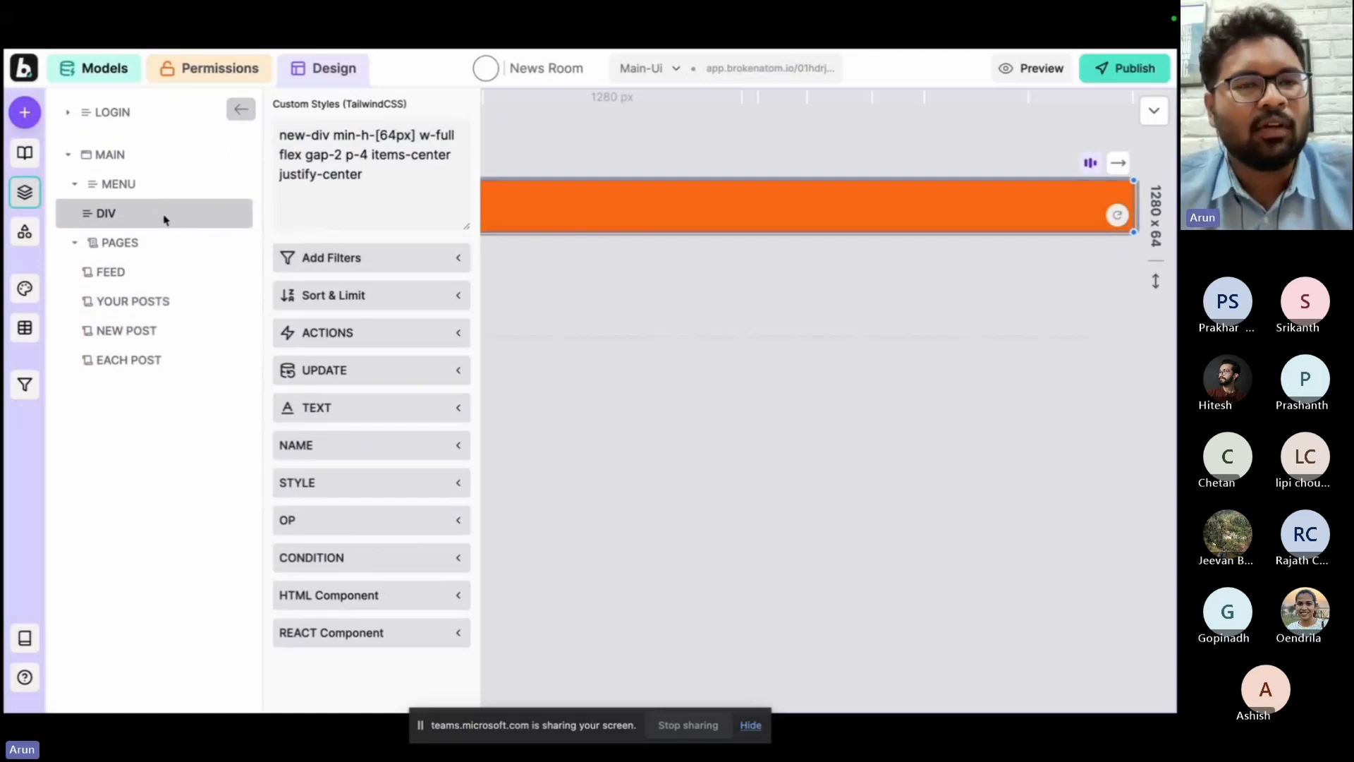
Search the components for logo and place the experimental App Logo component in the menu bar.
click(35, 124)
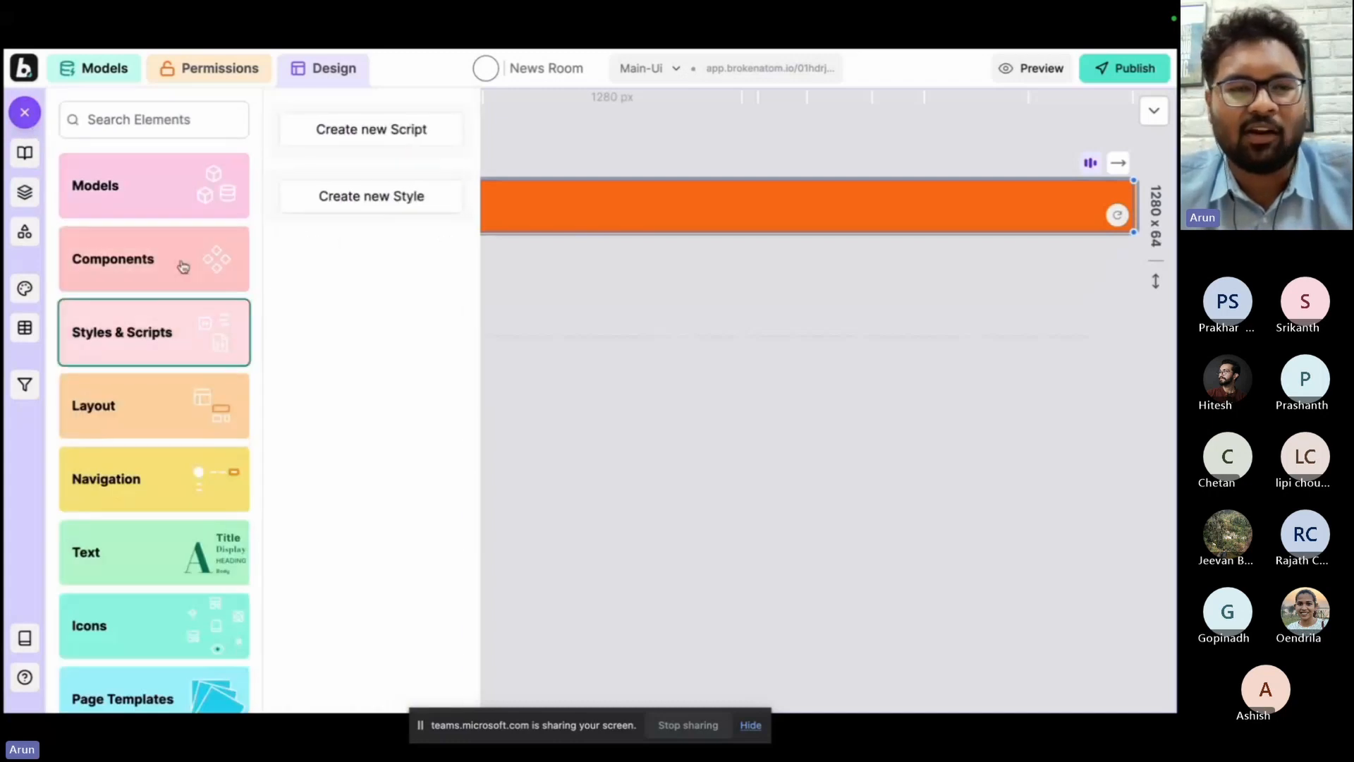
click(194, 258)
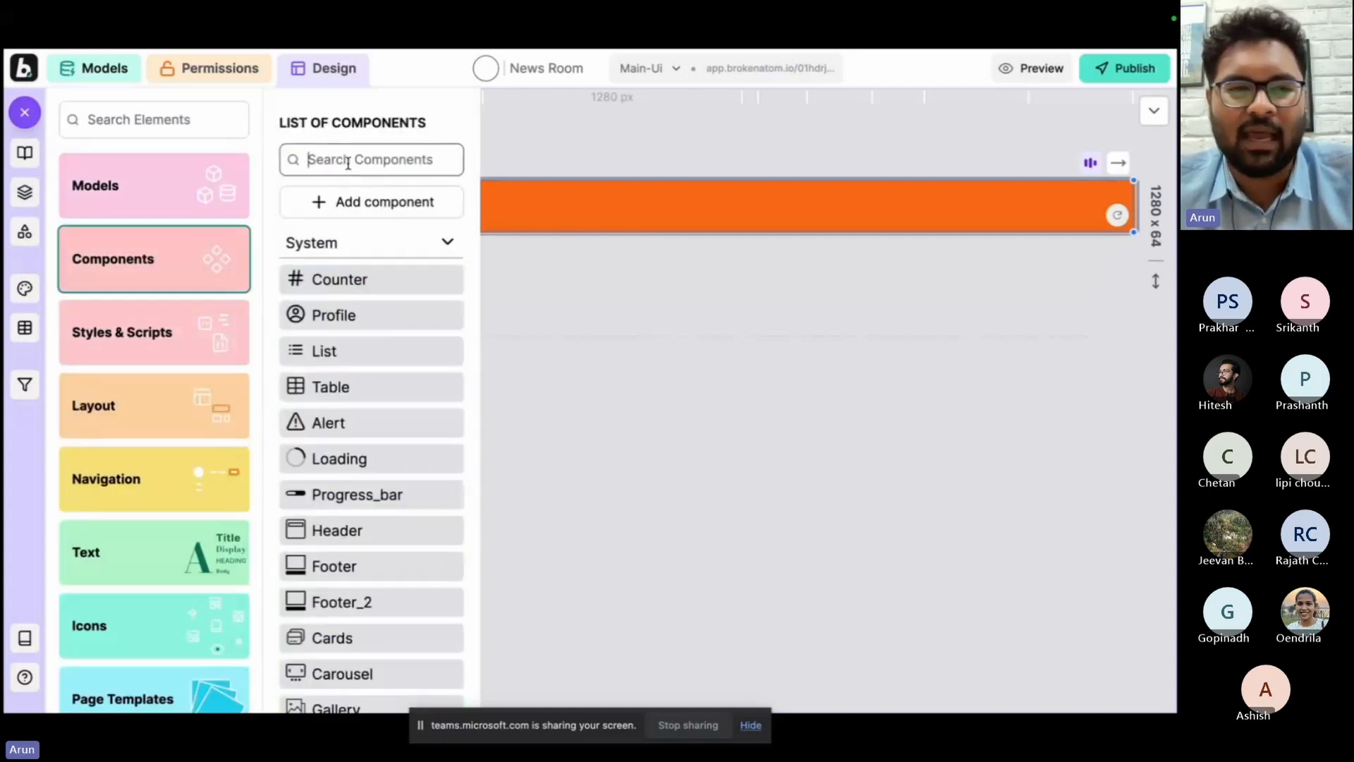
click(348, 160)
text(app)
click(390, 250)
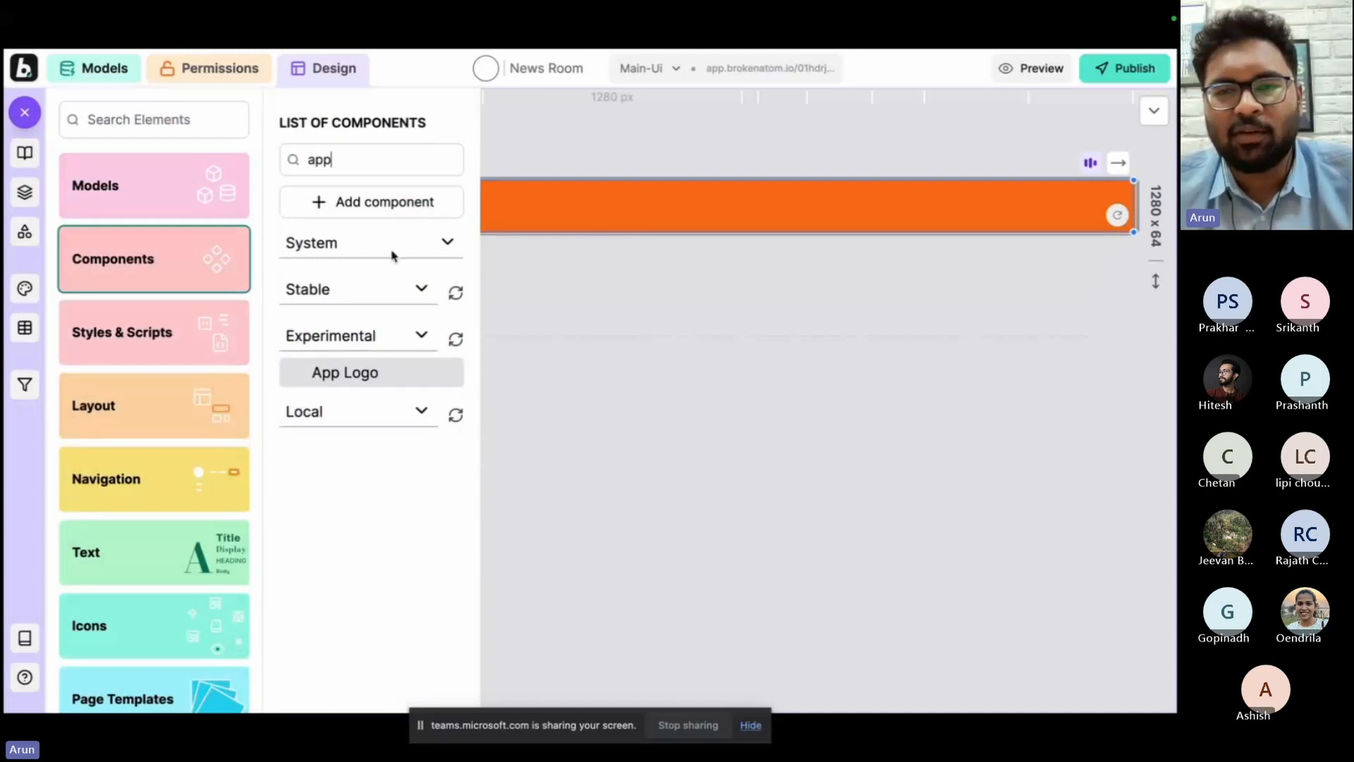
click(385, 165)
key(super+a)
text(logo)
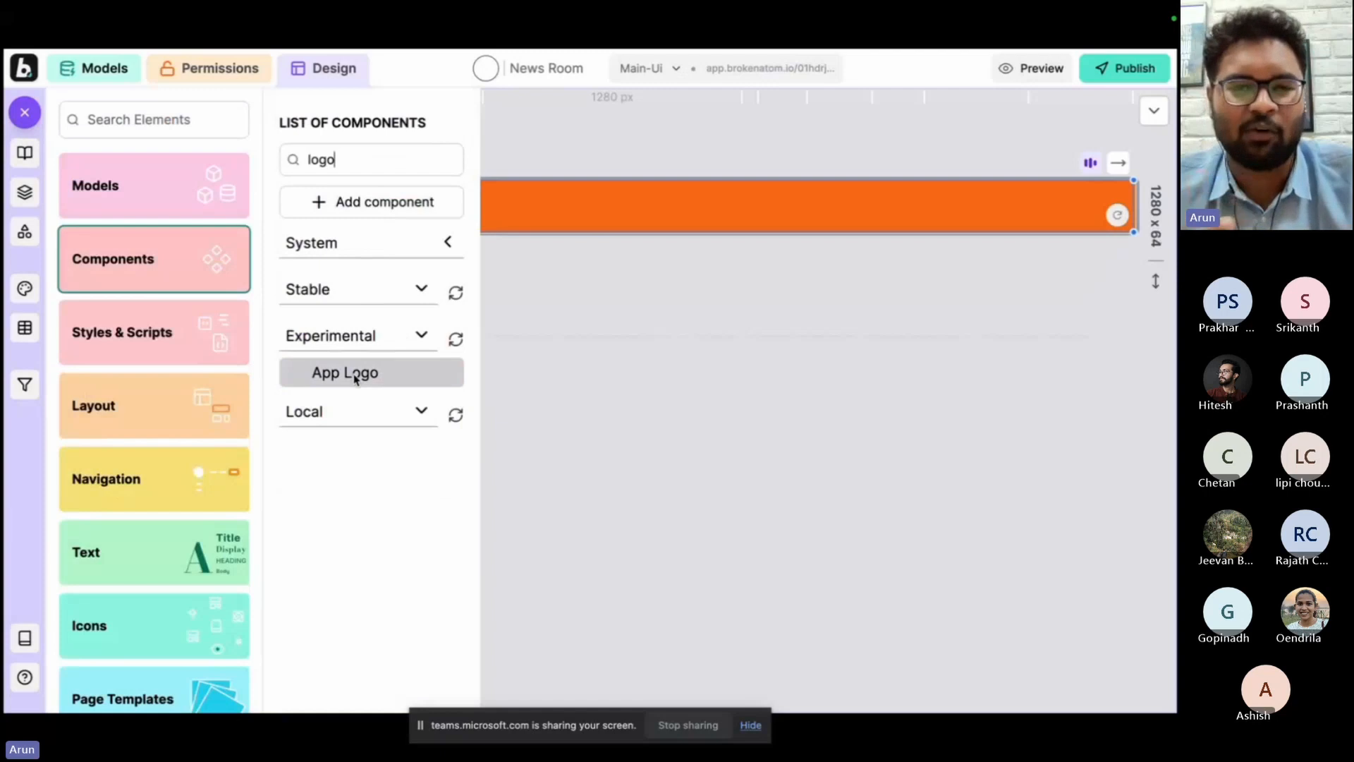
drag(355, 379, 667, 353)
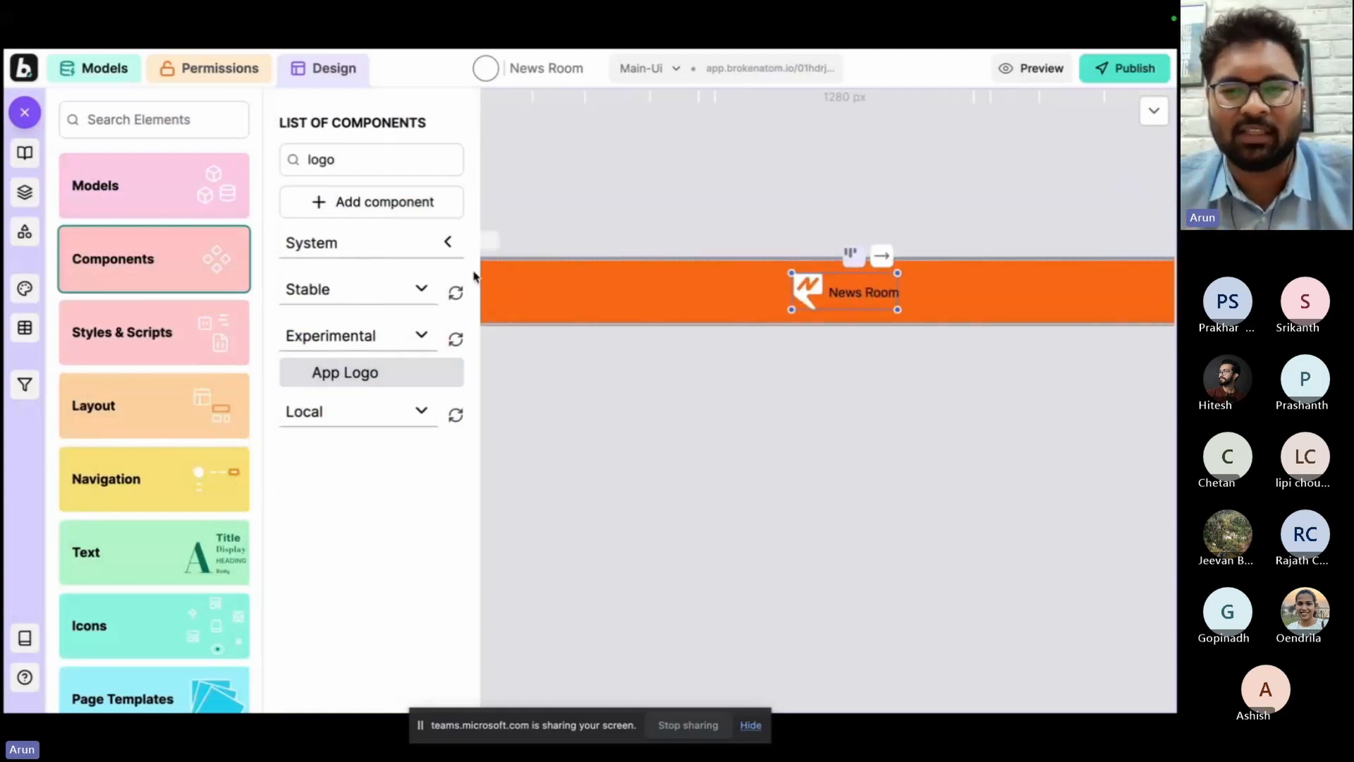
Add a row beside the menu's logo holding Feed, Your Posts and a New Post item with a pencil icon.
click(26, 156)
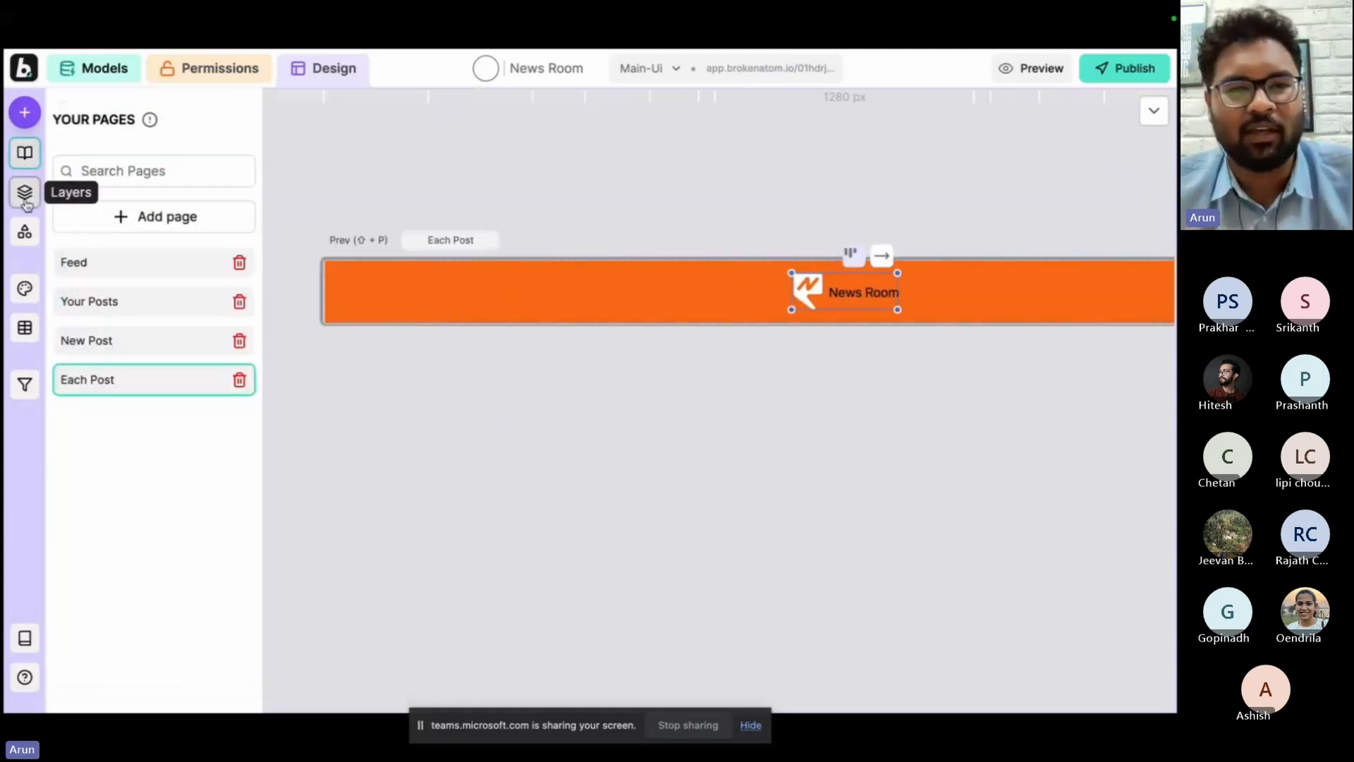
click(25, 201)
click(133, 187)
click(891, 110)
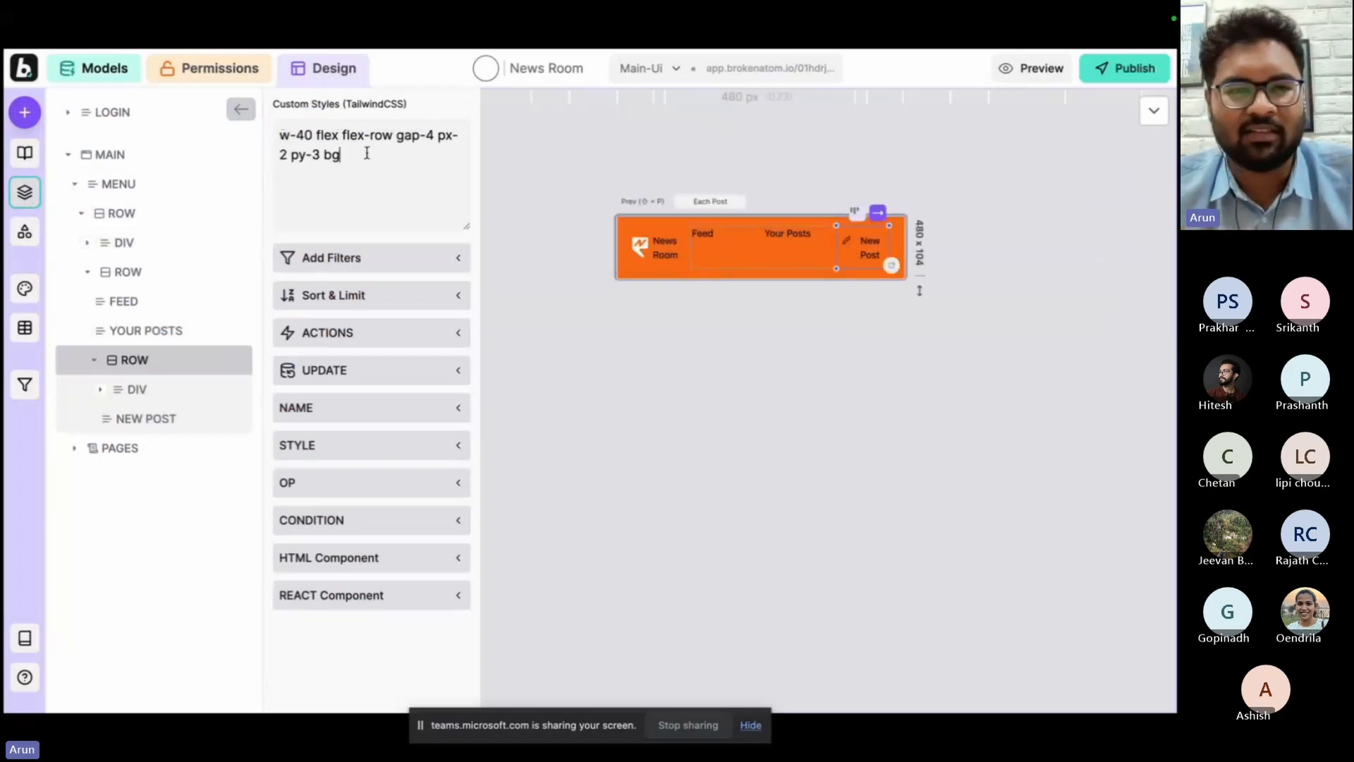
Remove the w-40 width class from the New Post row and give the row a light orange background.
click(316, 134)
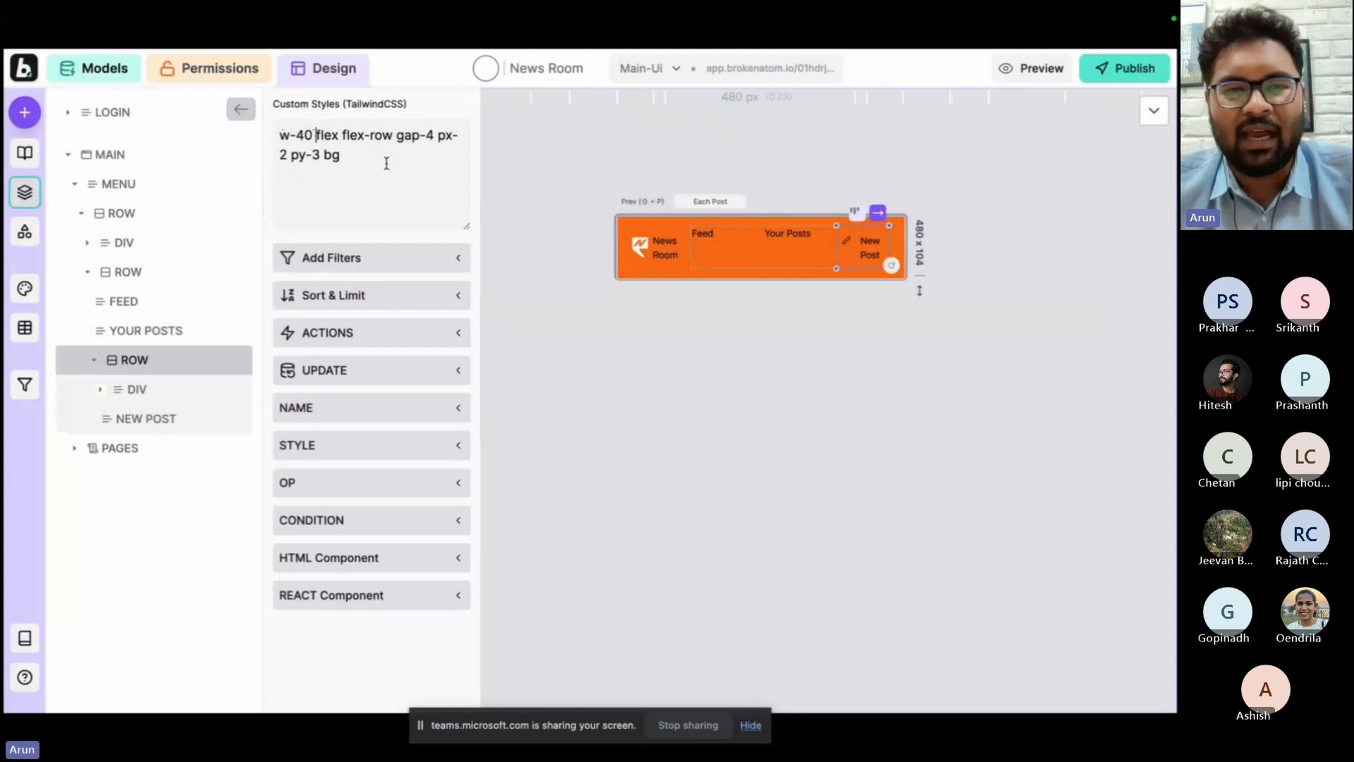
key(BackSpace)
key(BackSpace)
key(BackSpace)
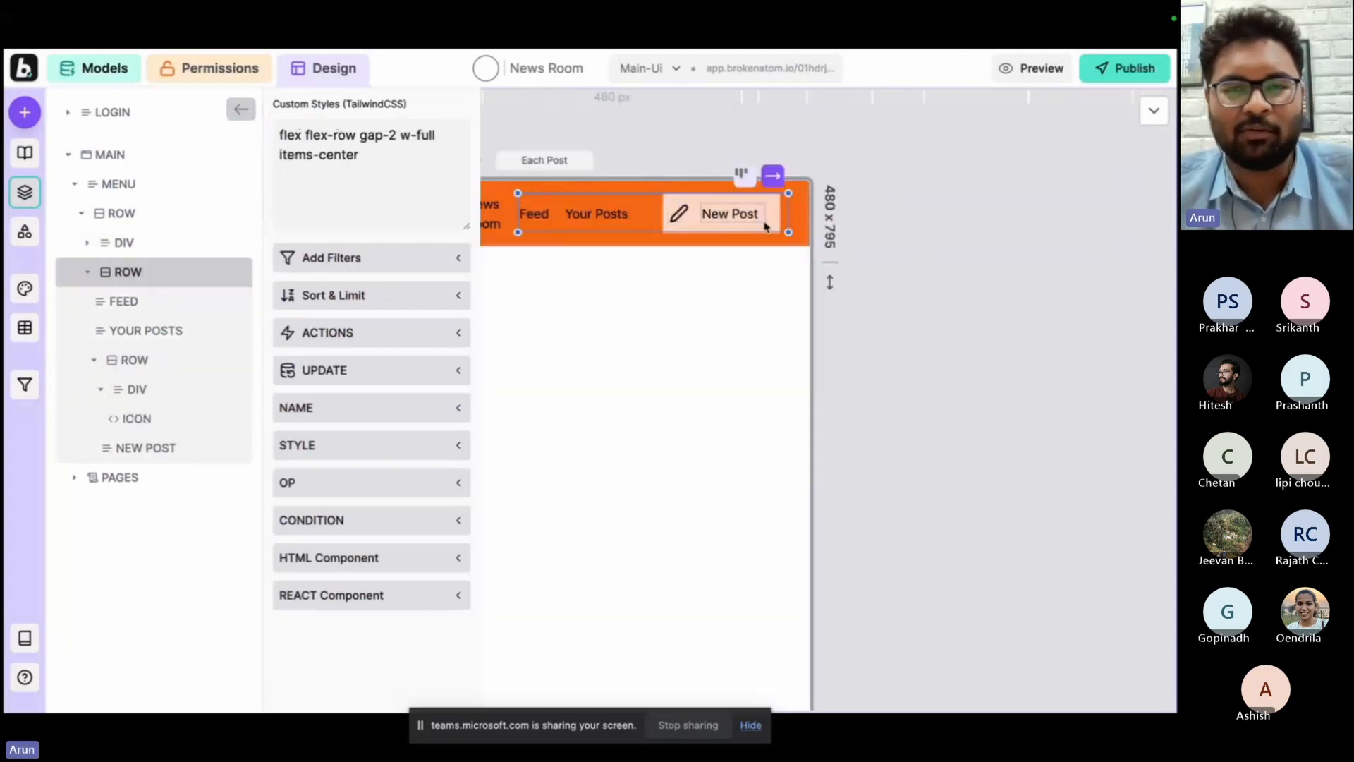
click(989, 283)
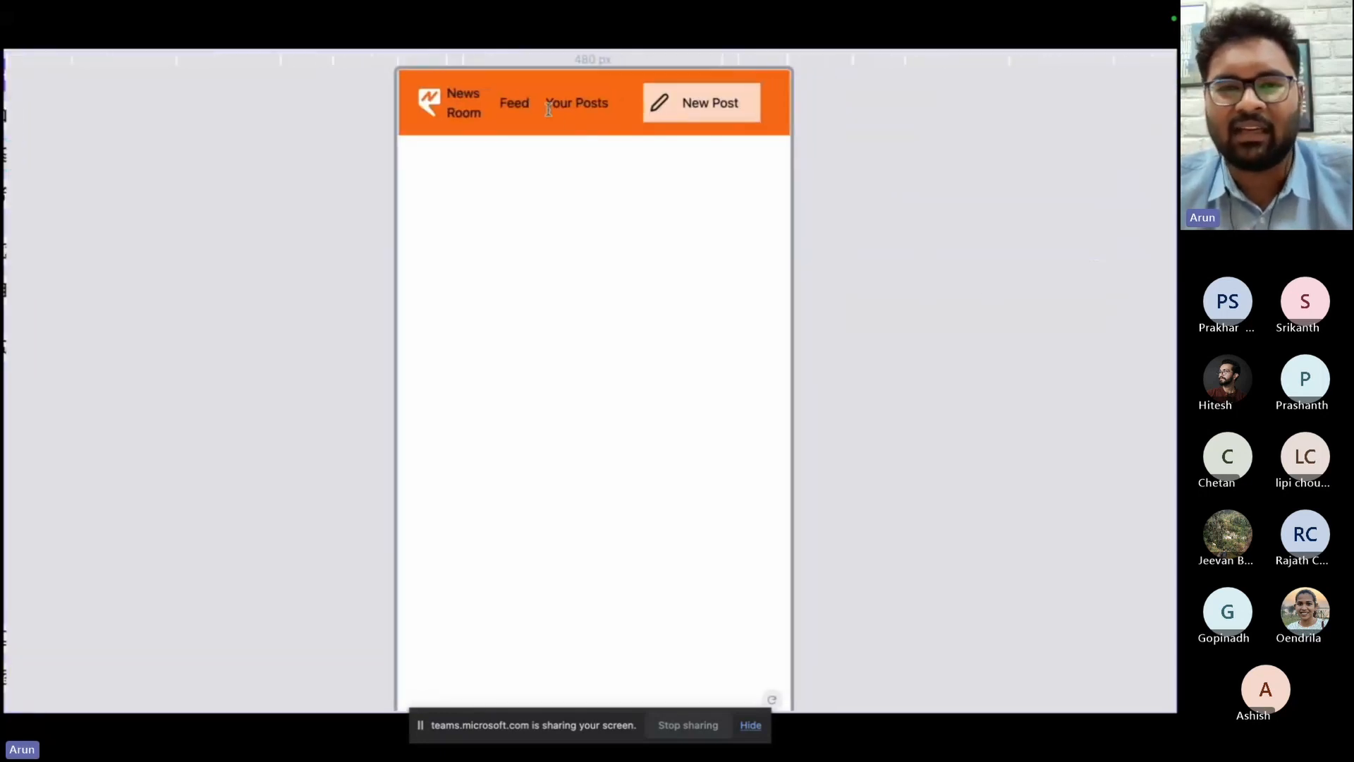
click(904, 199)
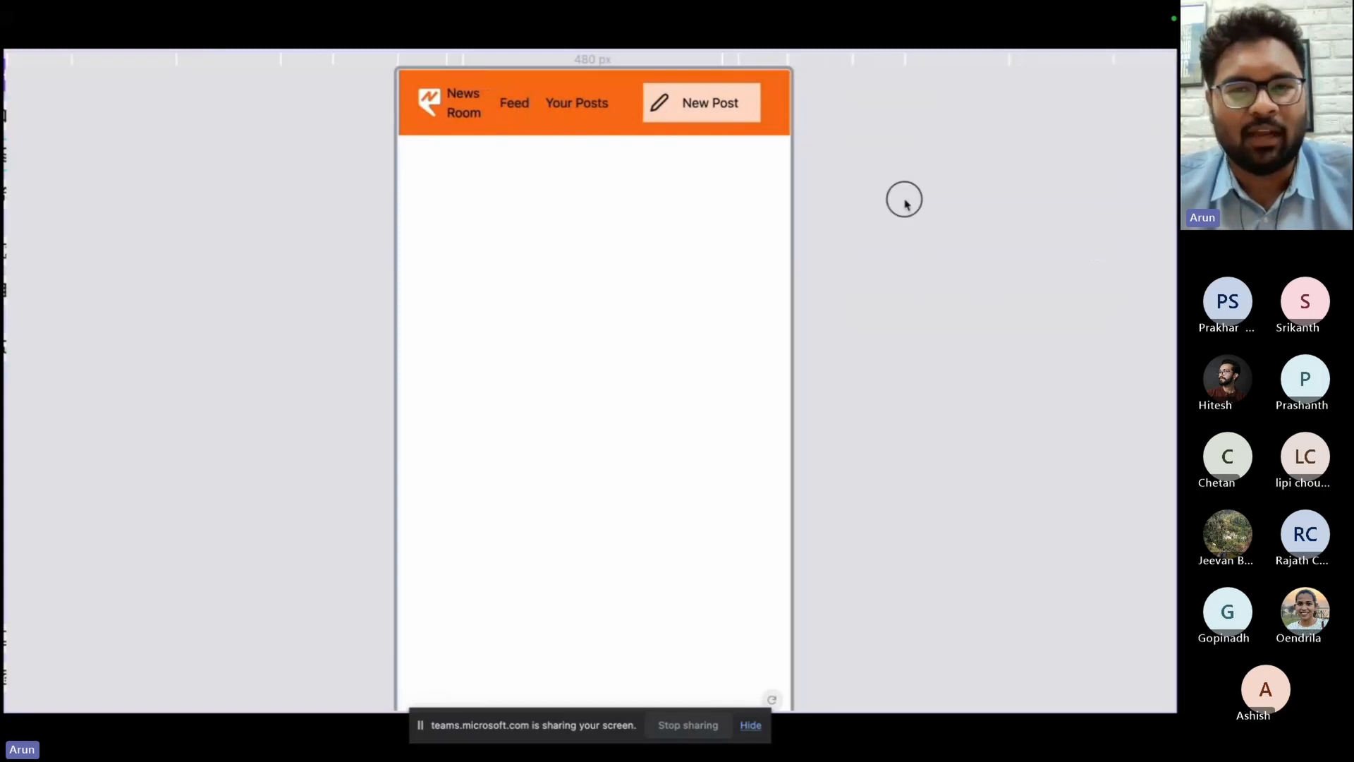
click(955, 239)
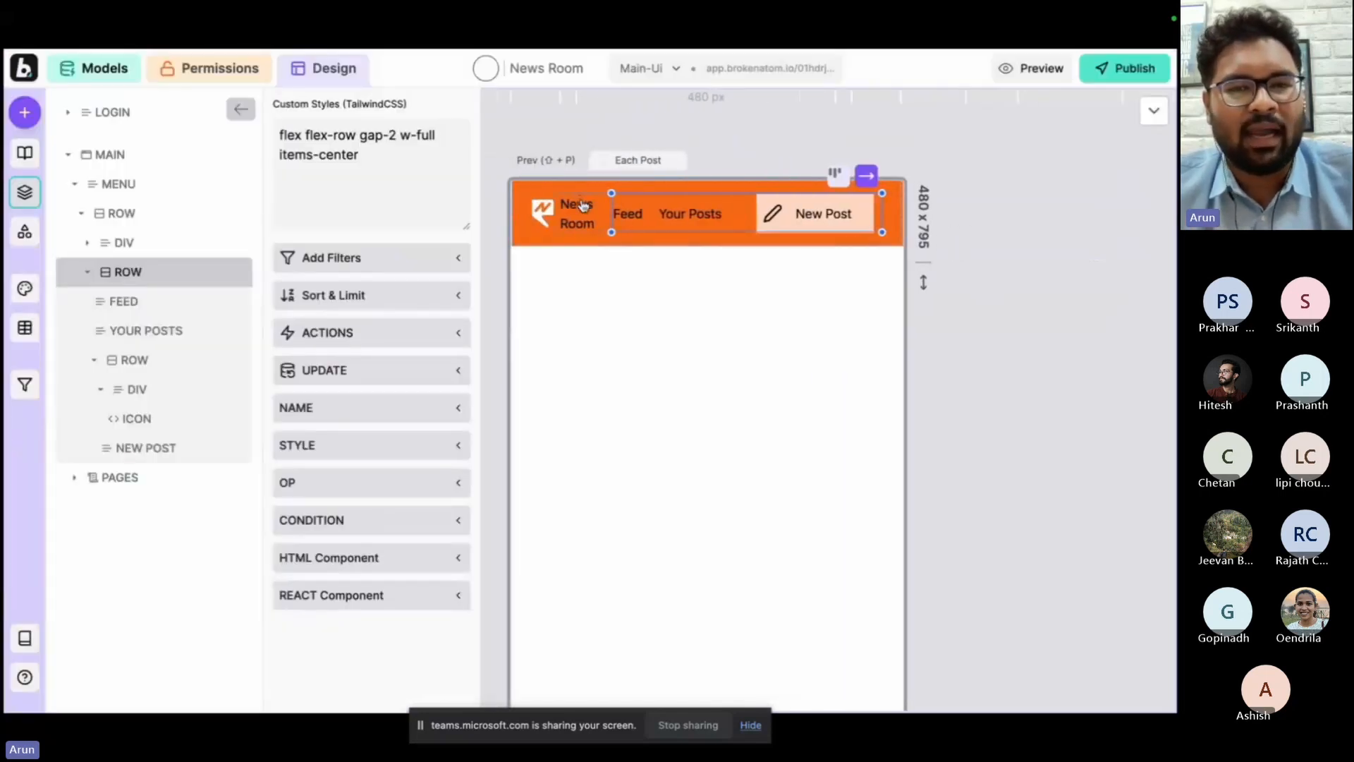
Set the app name text in the menu bar to the font size between 18 and 24.
click(584, 210)
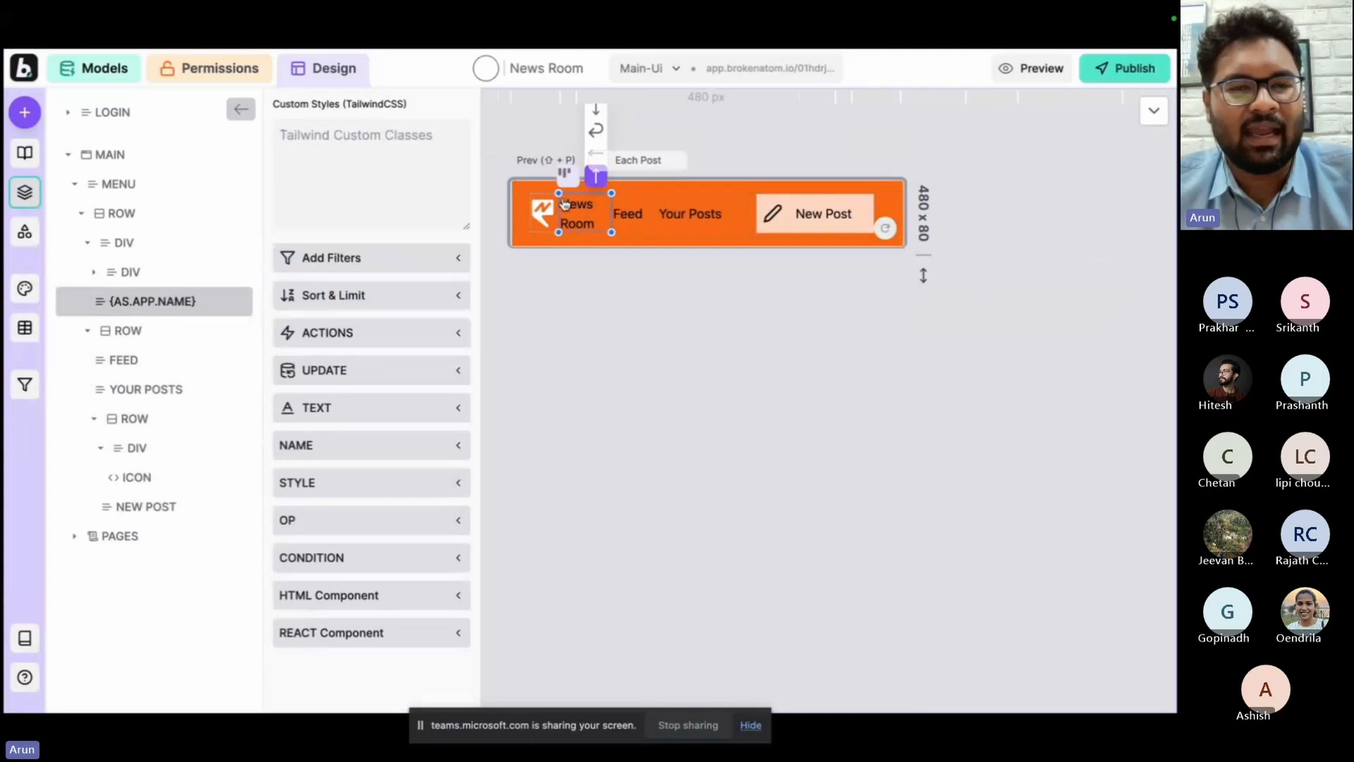
click(1151, 117)
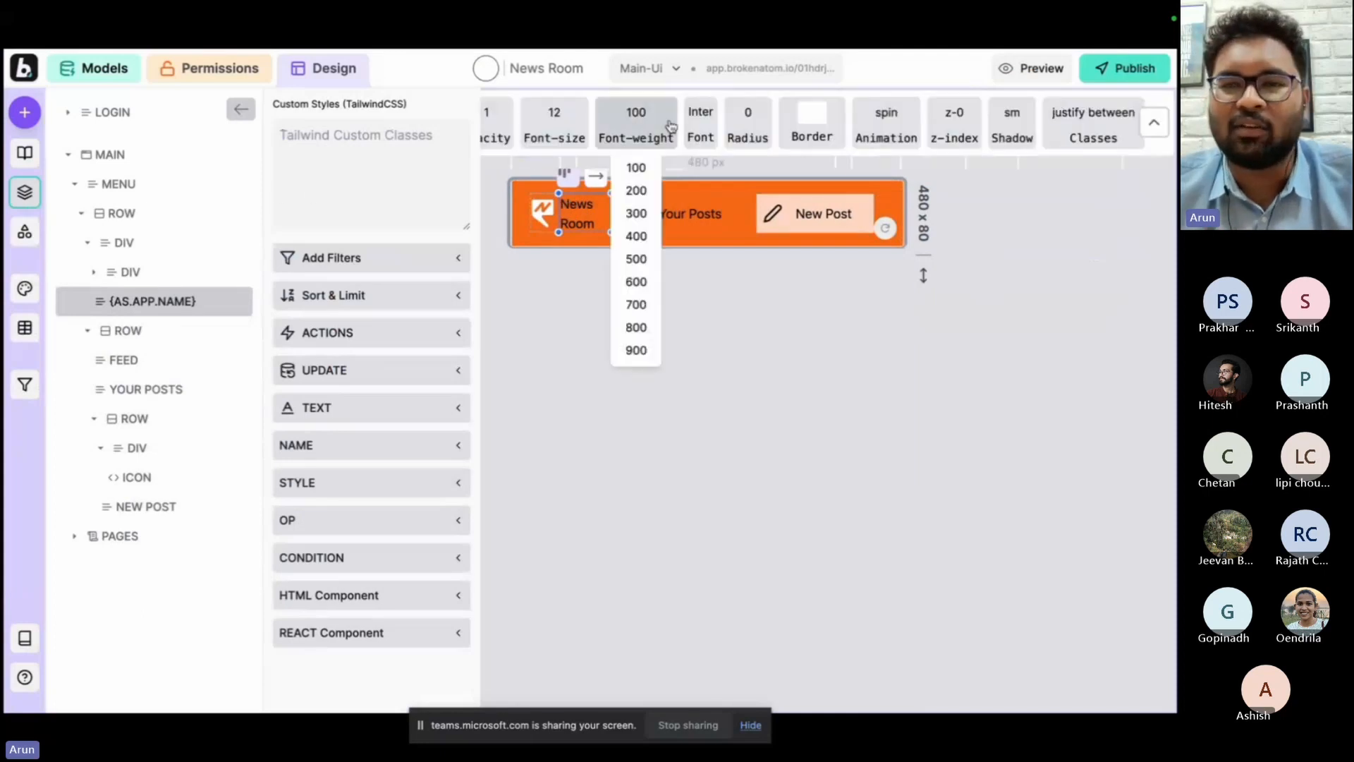
mouse_move(554, 121)
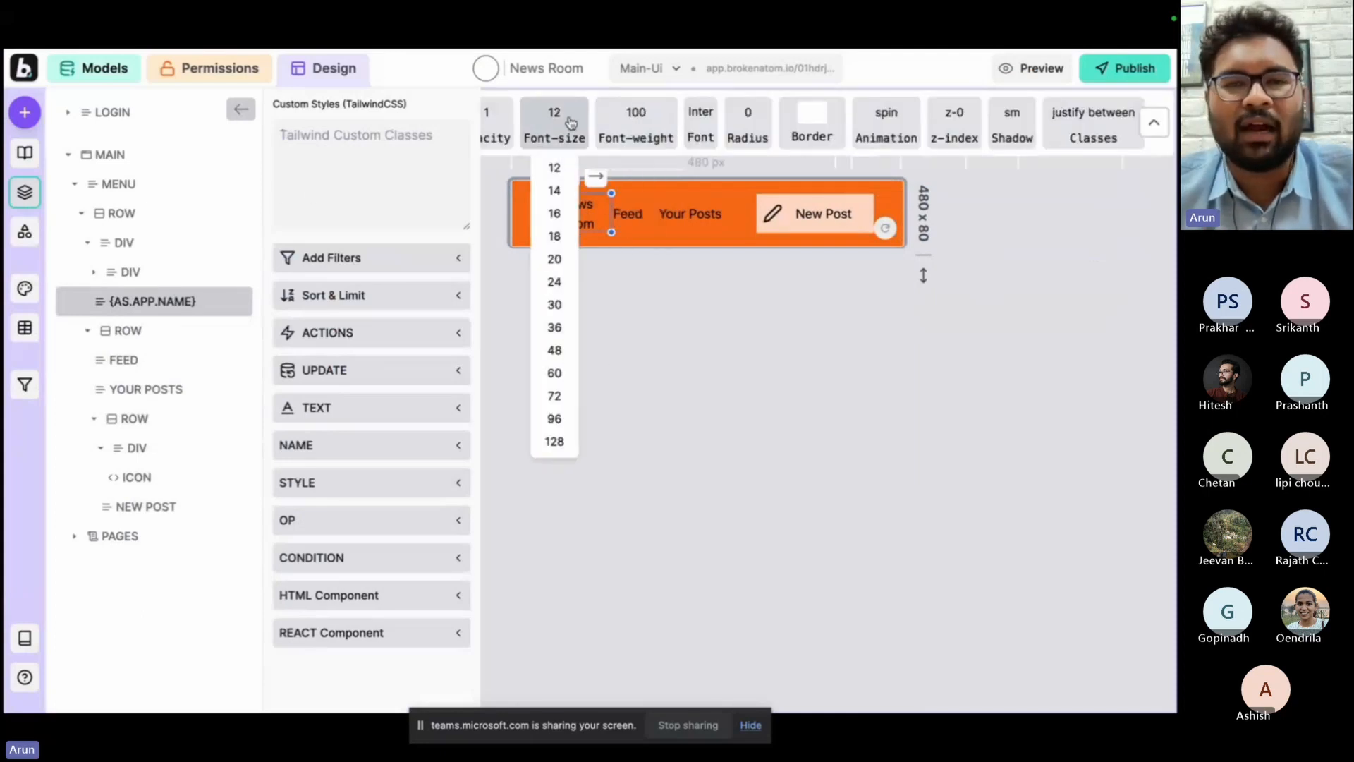
click(556, 262)
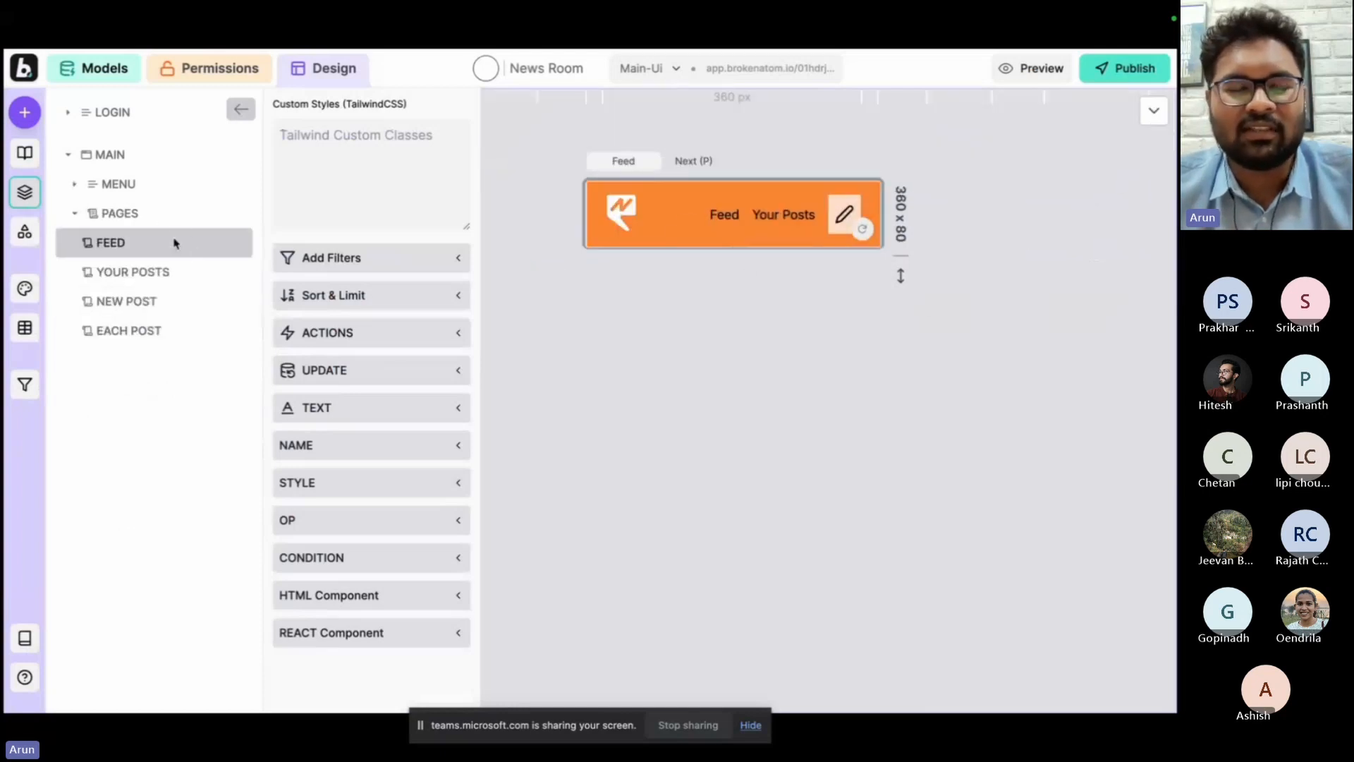
Find the article model's get_many query, add it to the Feed page as an article list and show it in the layers.
click(25, 112)
click(154, 185)
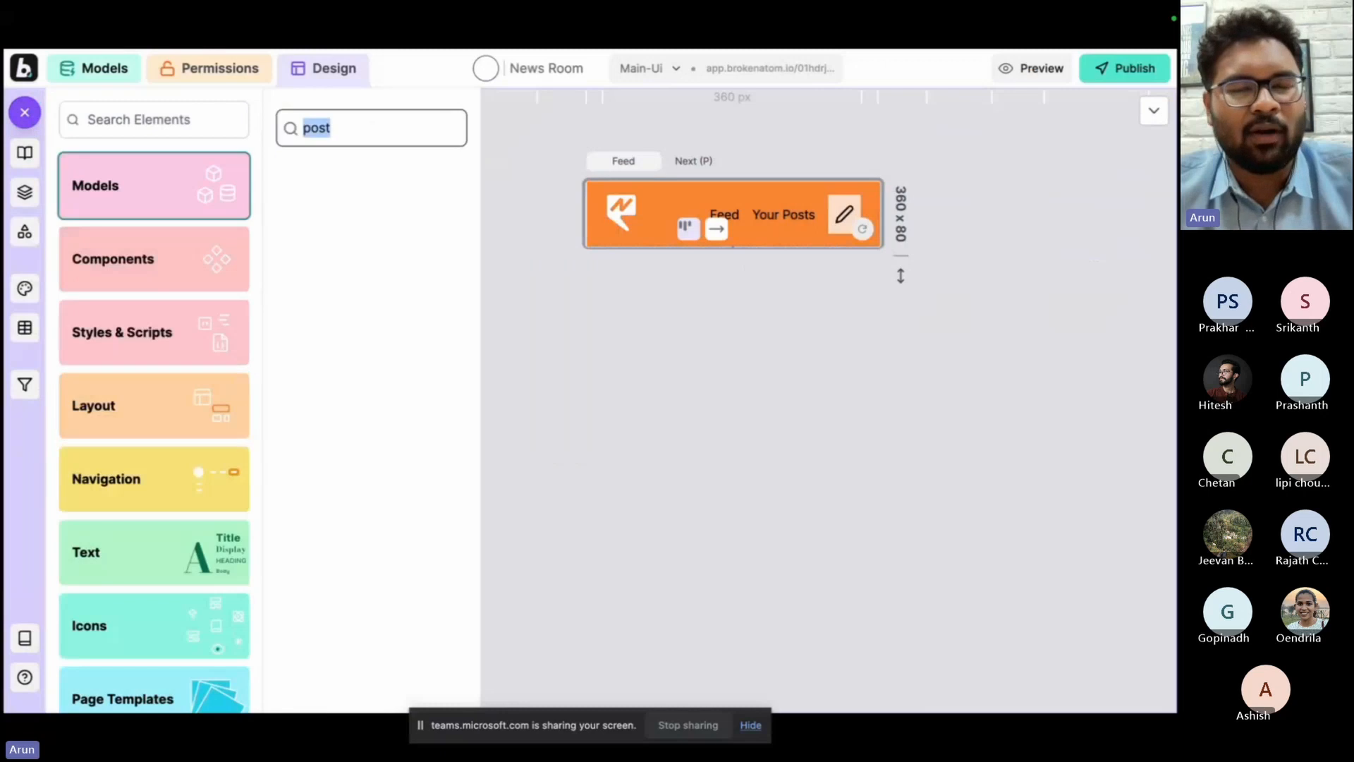
text(arti)
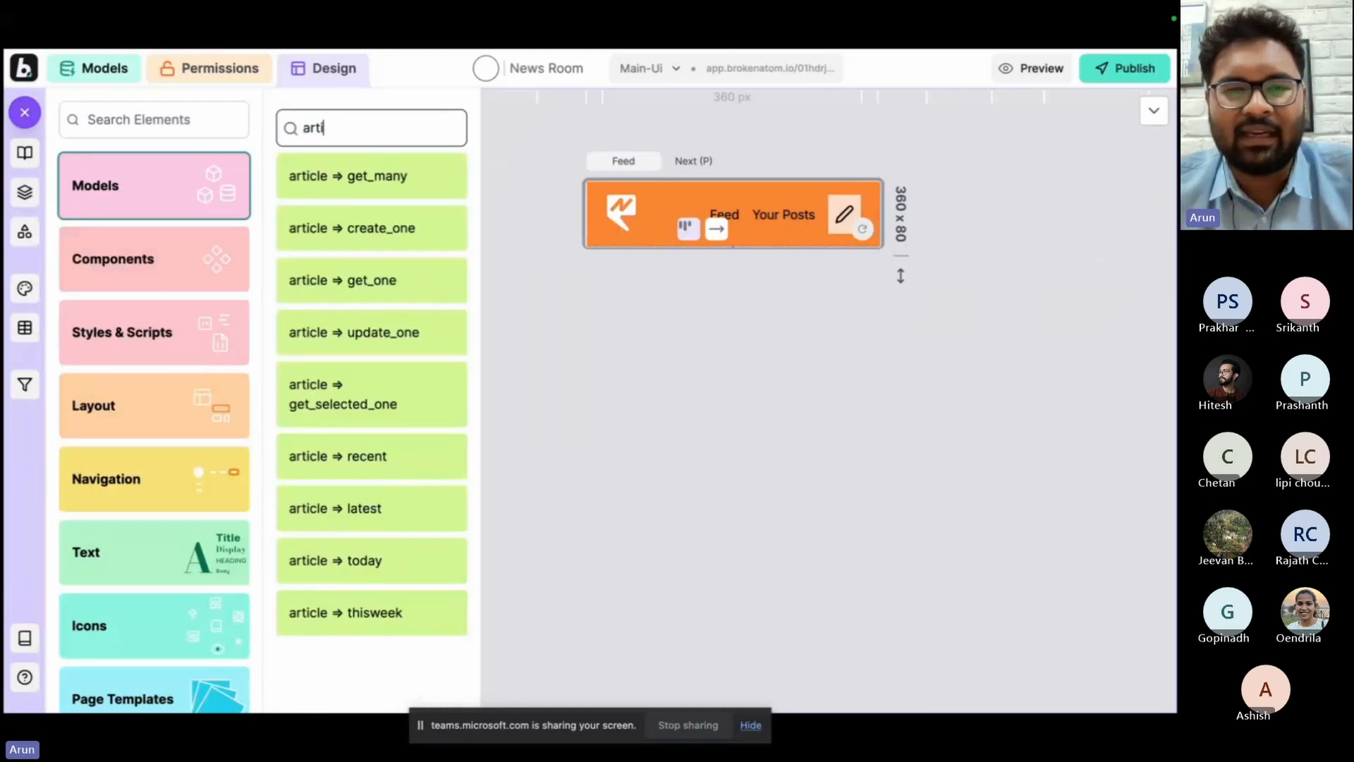
click(366, 177)
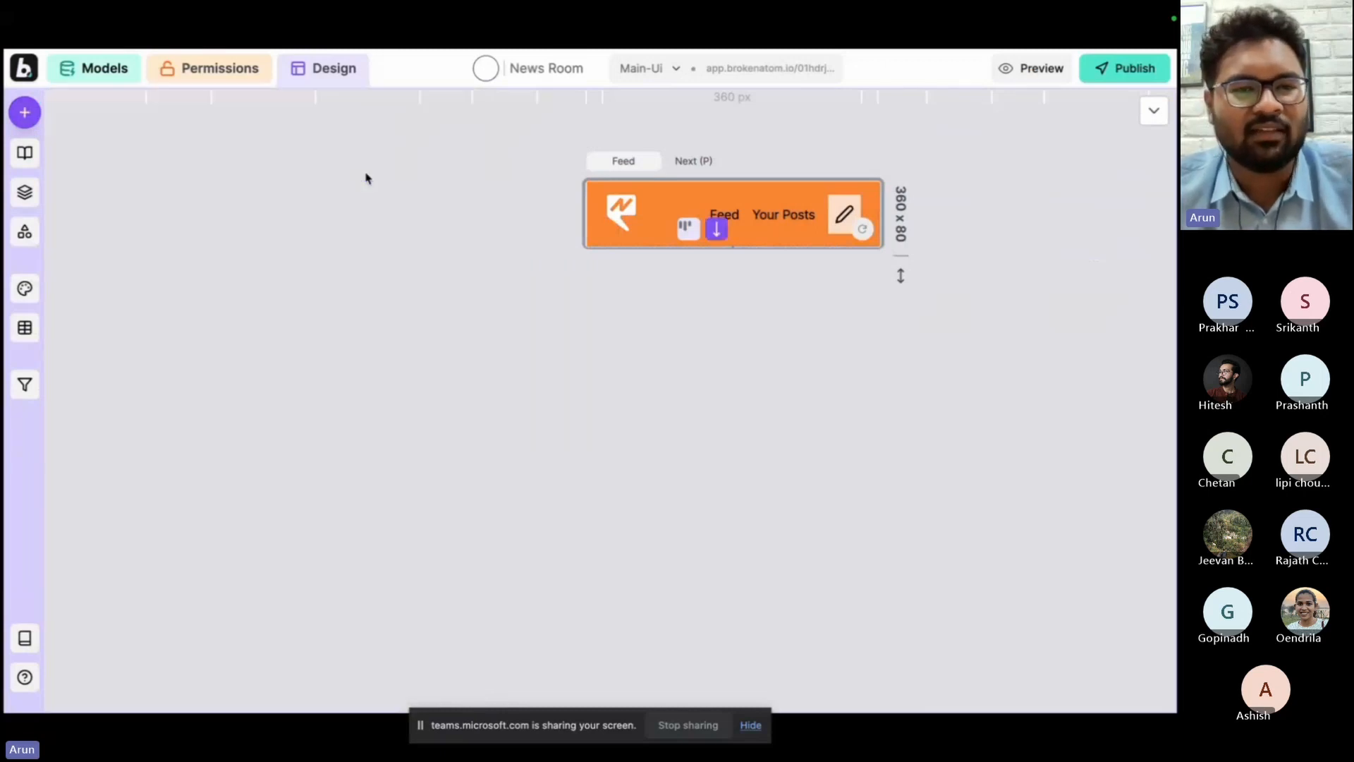
click(25, 191)
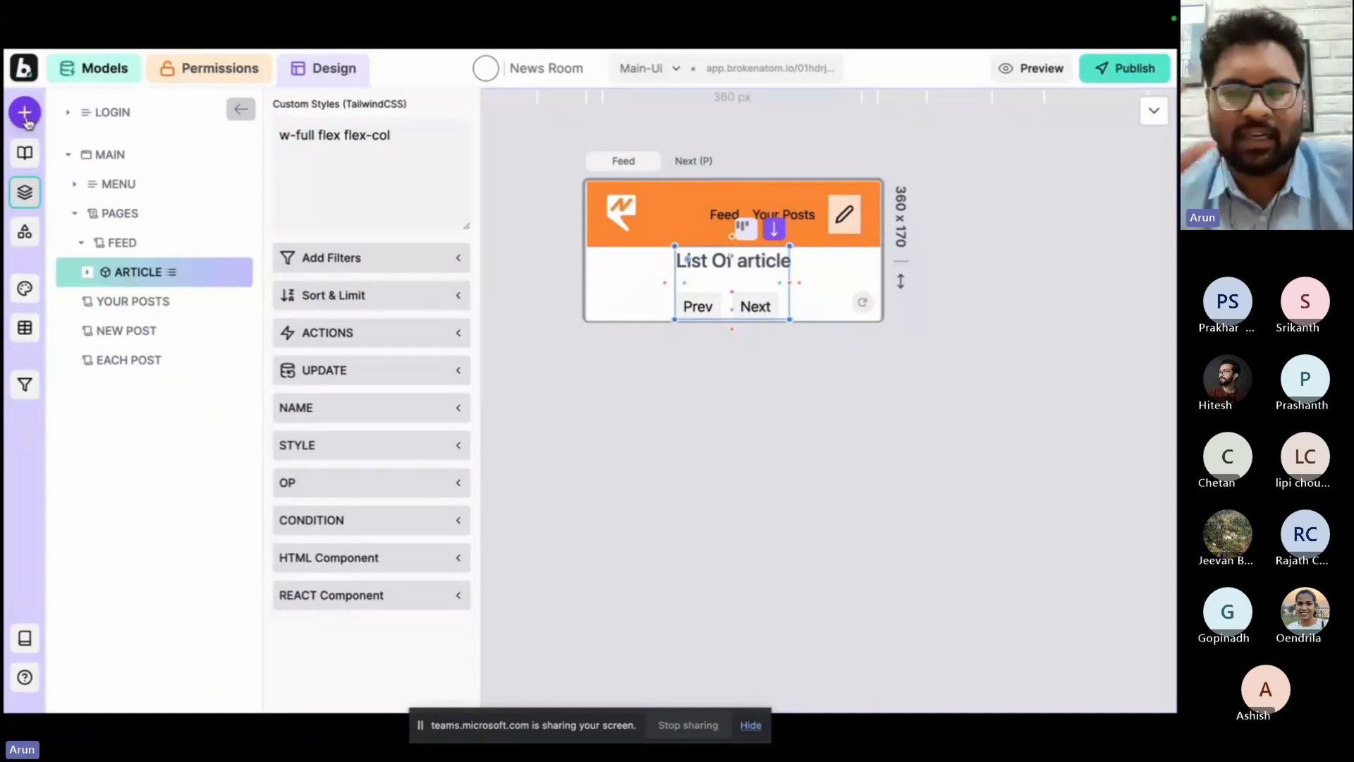
Look through the article model's available queries and filters.
click(25, 113)
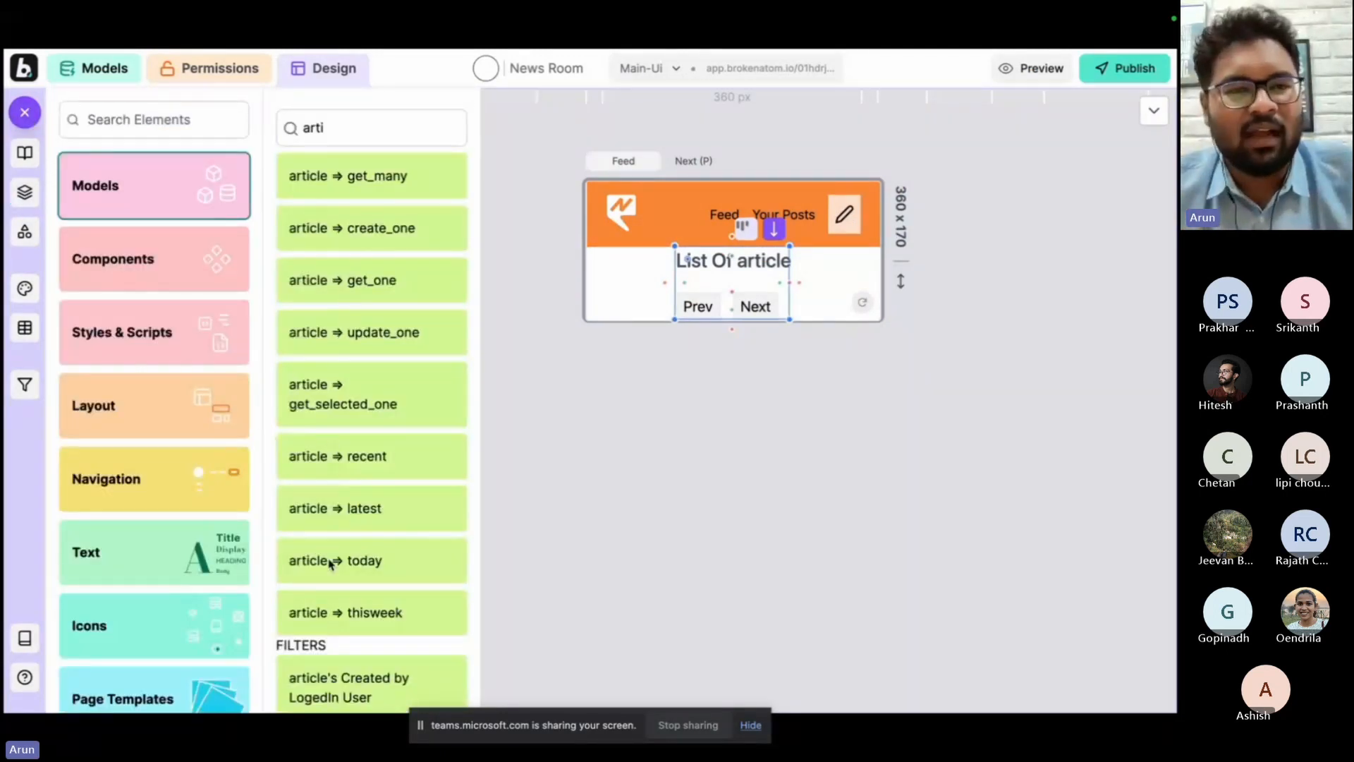
scroll(332, 564, down, 5)
scroll(330, 564, down, 1)
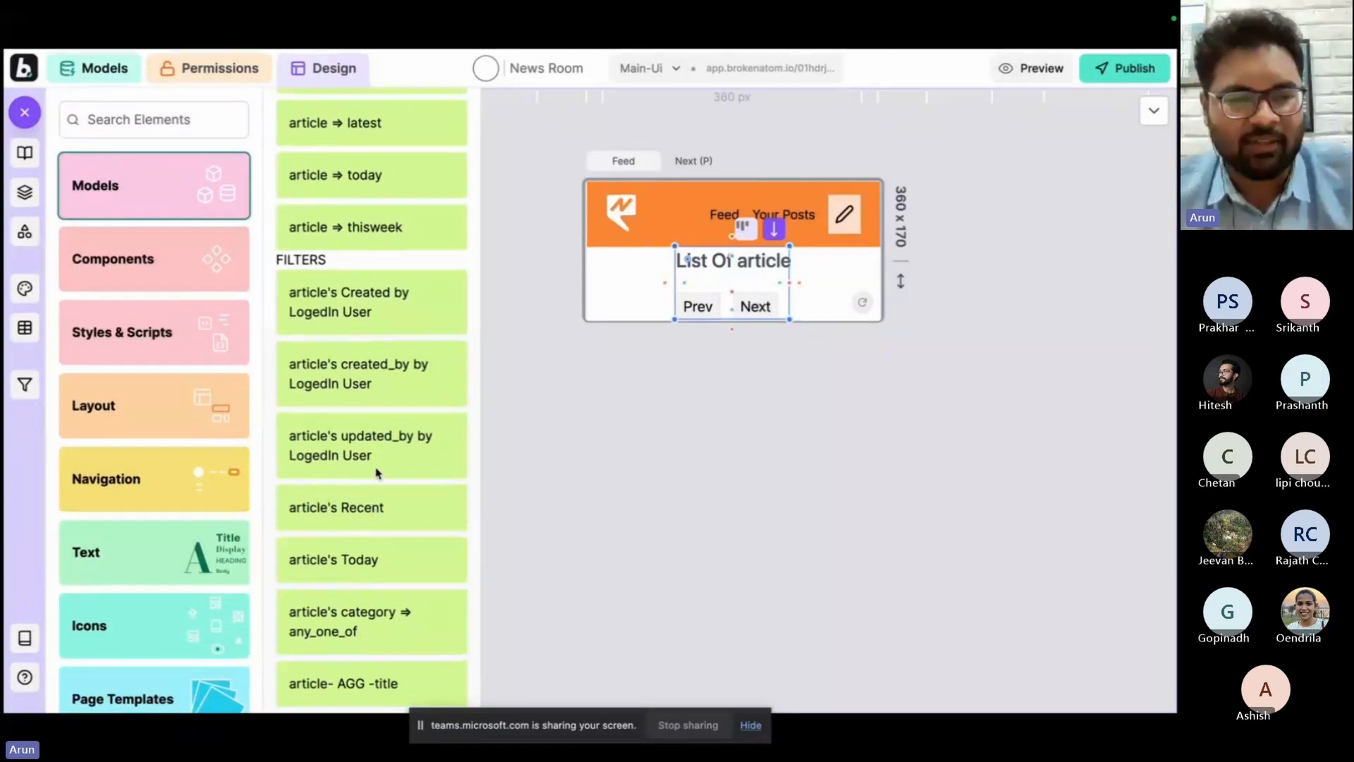
Add the article's category any_one_of filter to the Feed page and scroll through the category options in the preview.
click(361, 631)
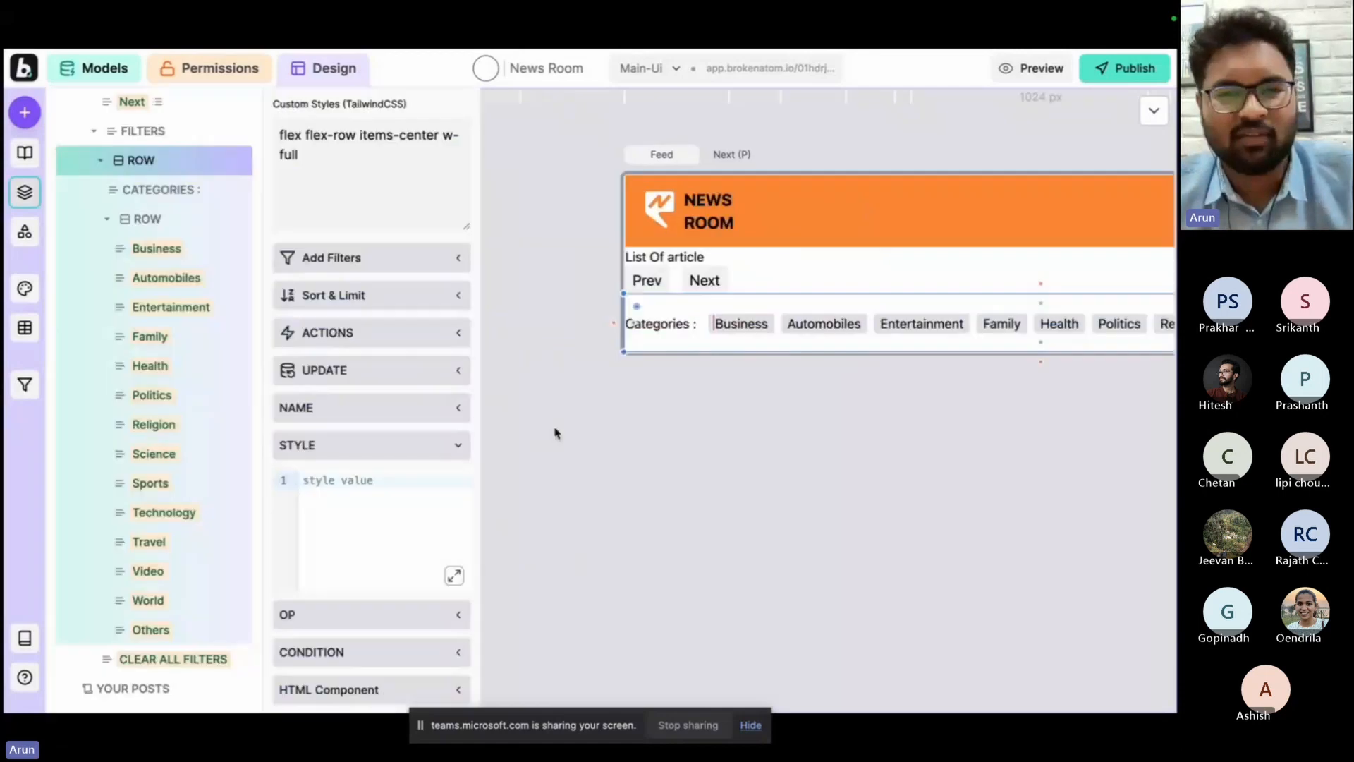
scroll(399, 215, right, 3)
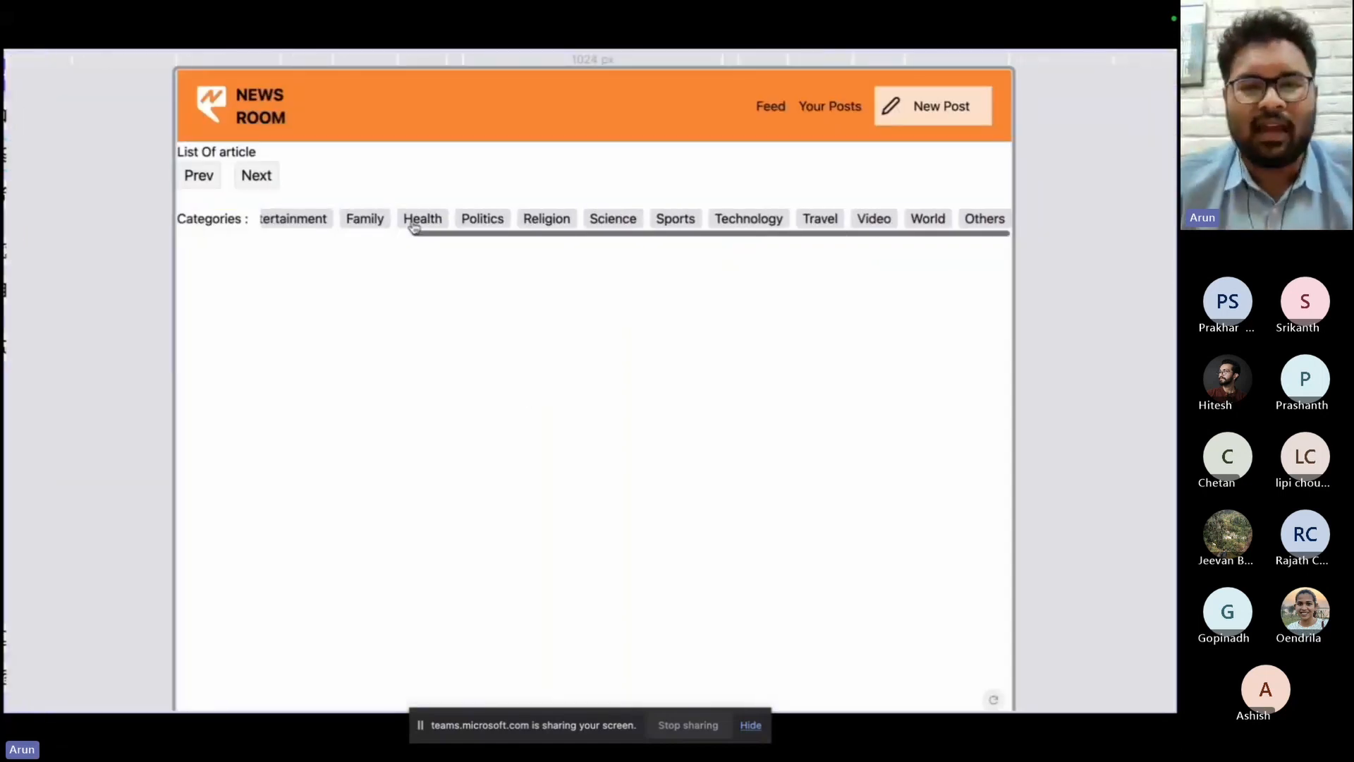
scroll(414, 218, left, 3)
scroll(414, 222, right, 3)
scroll(414, 221, left, 3)
scroll(414, 221, right, 3)
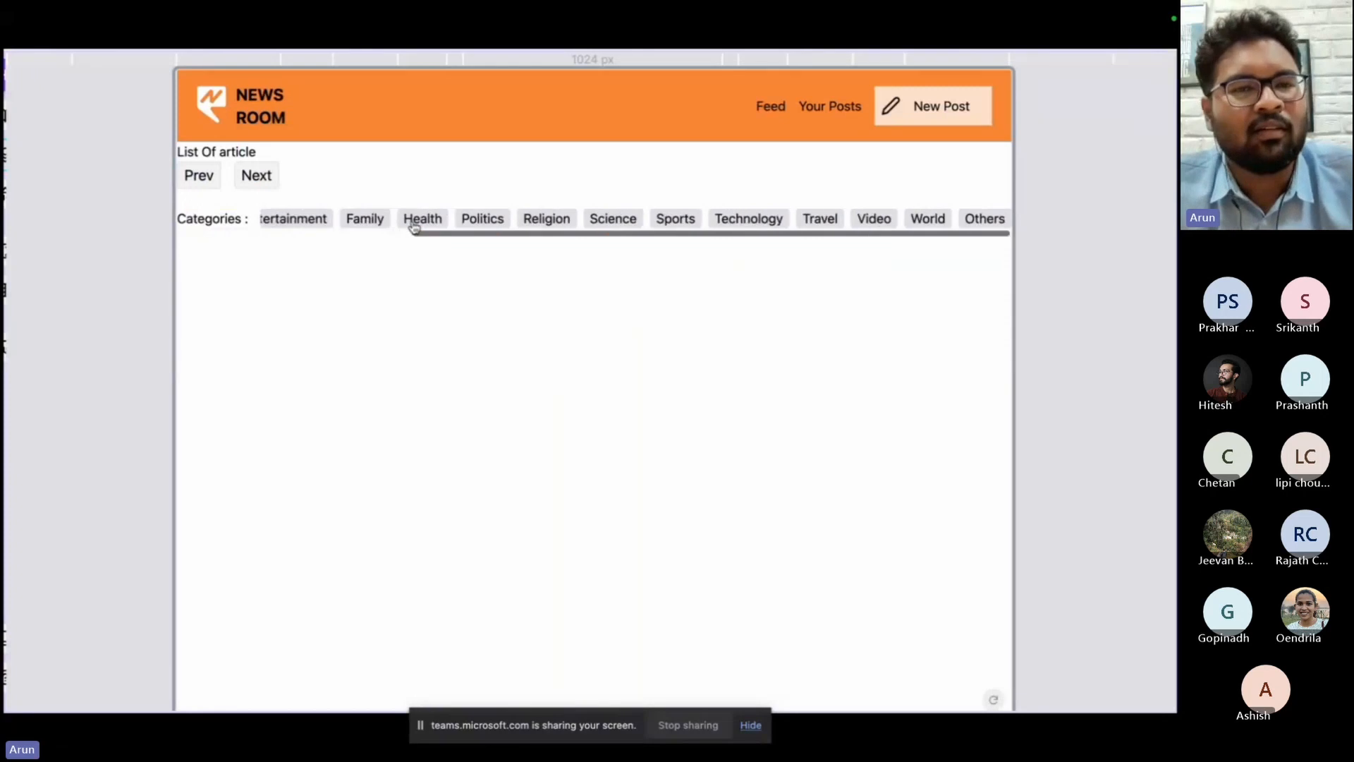
Restyle the feed with the heading POST FEED, a category filter bar and a Clear Filters button, checking the bar's horizontal scrolling.
click(90, 353)
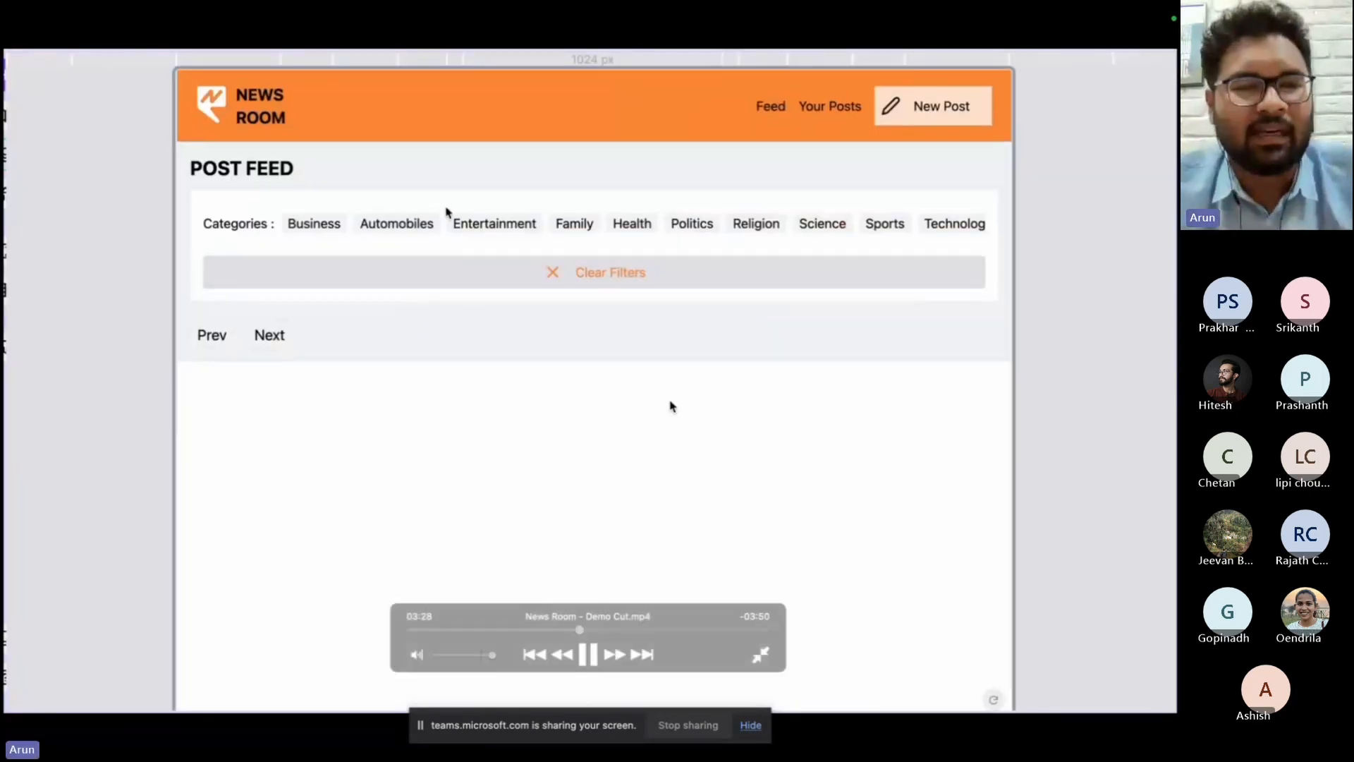
scroll(459, 222, right, 5)
scroll(458, 224, left, 5)
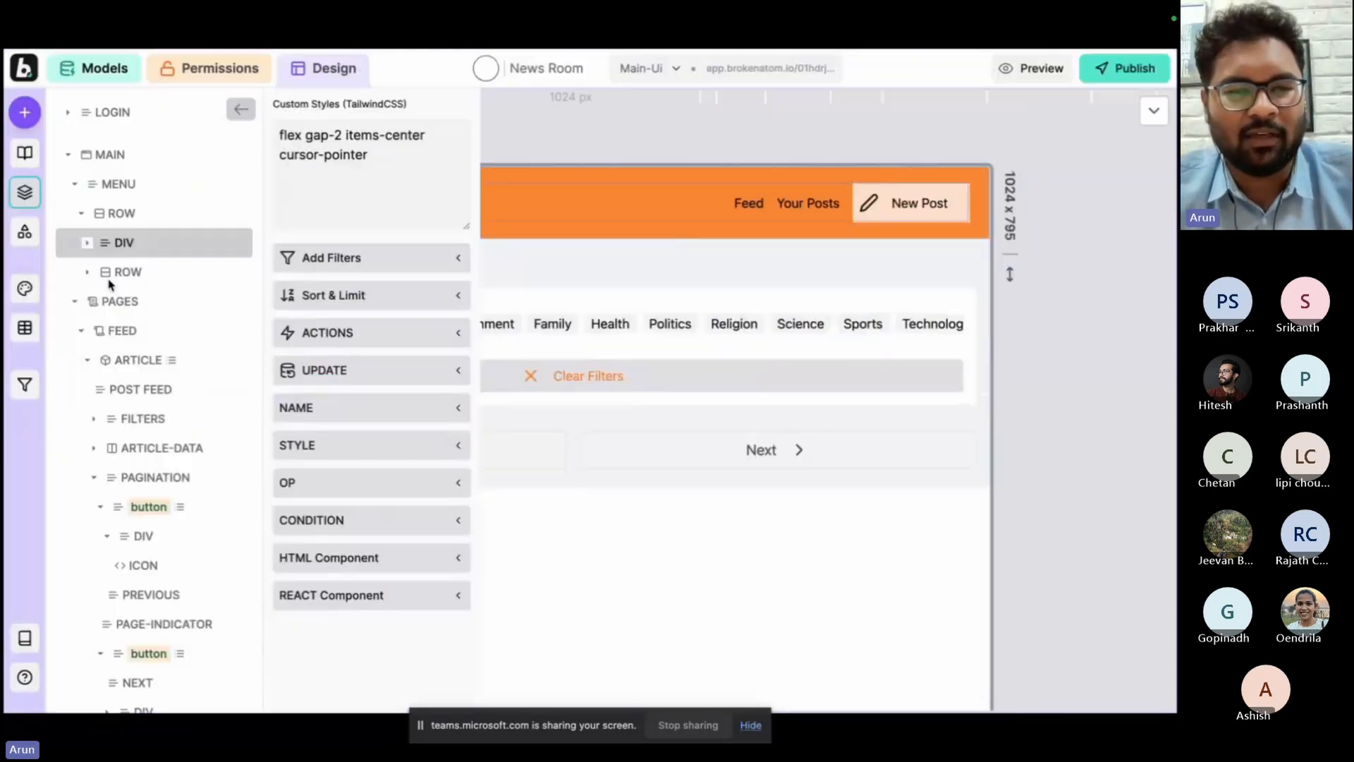
Give the menu's Feed, Your Posts and New Post items go-to-page actions leading to their matching pages.
click(116, 272)
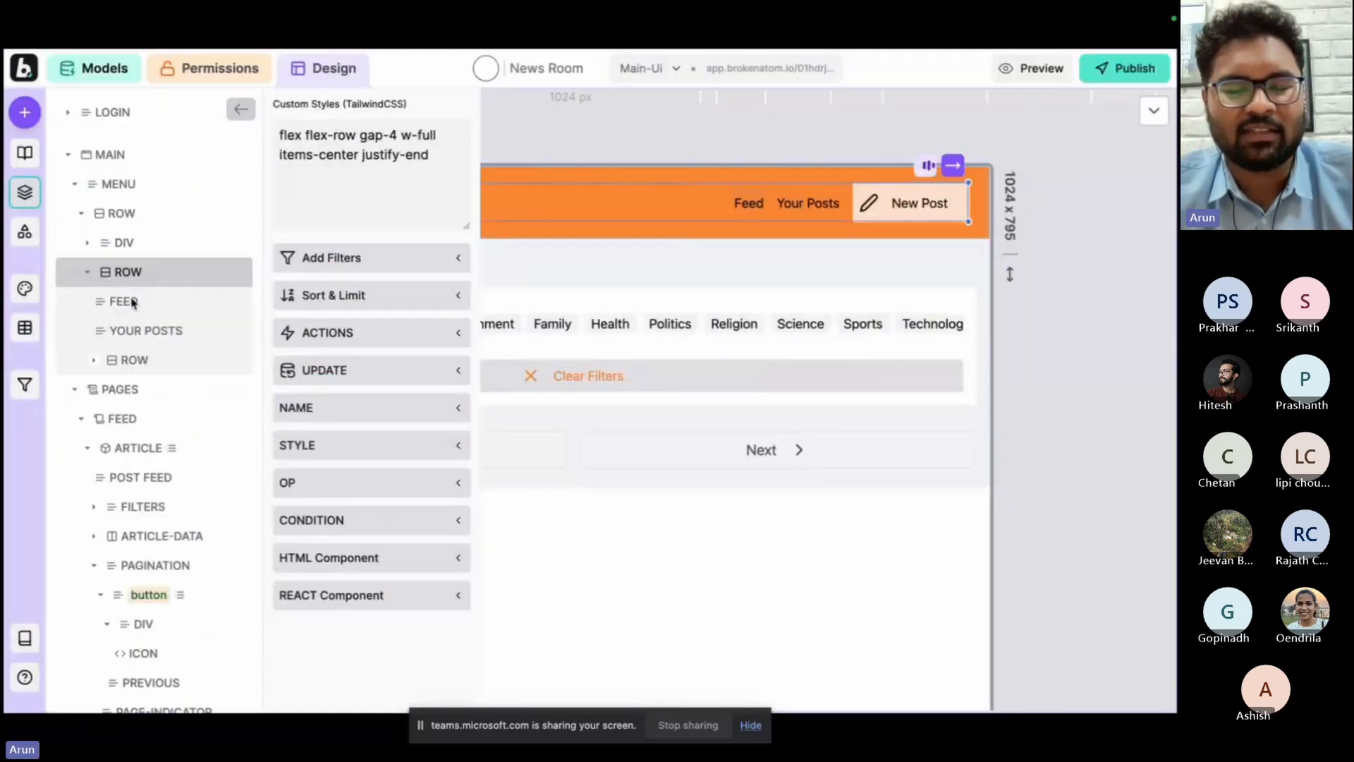
click(135, 303)
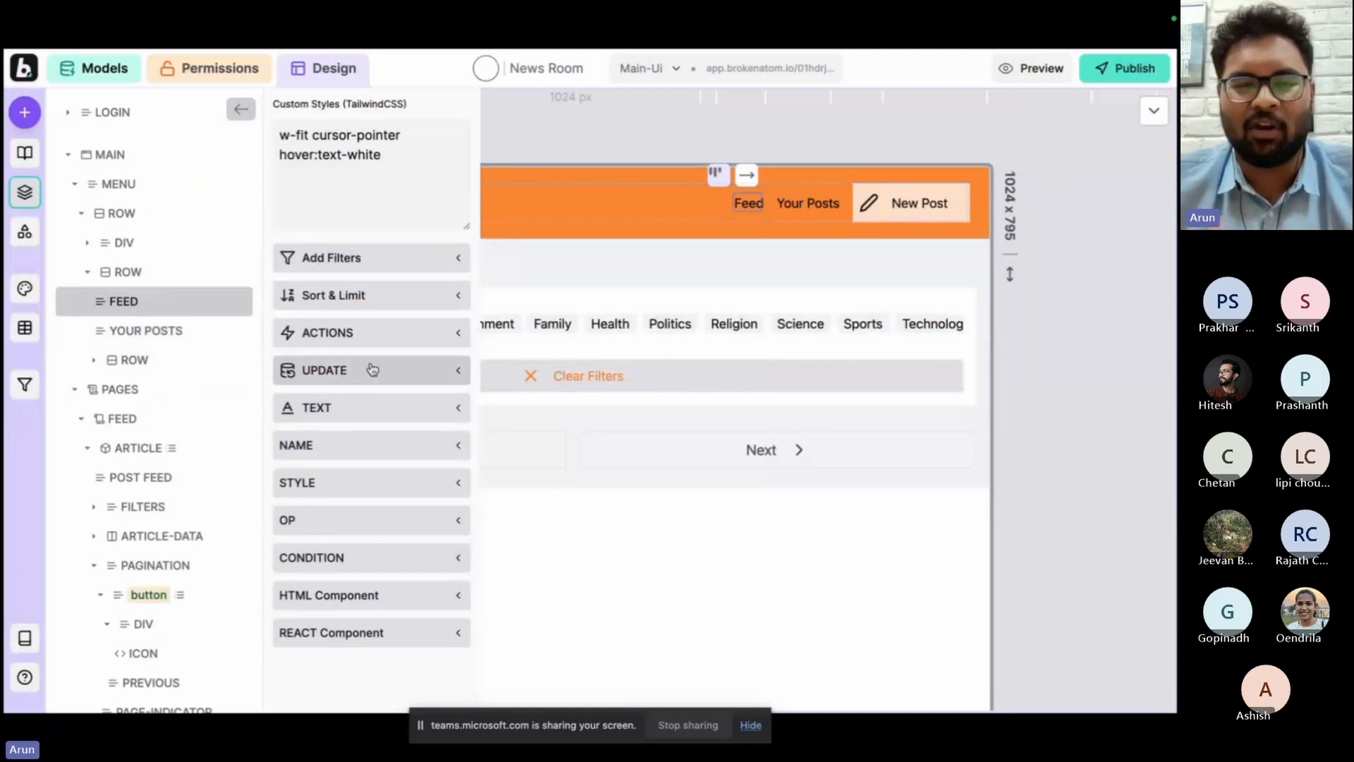
click(381, 334)
click(371, 378)
click(360, 390)
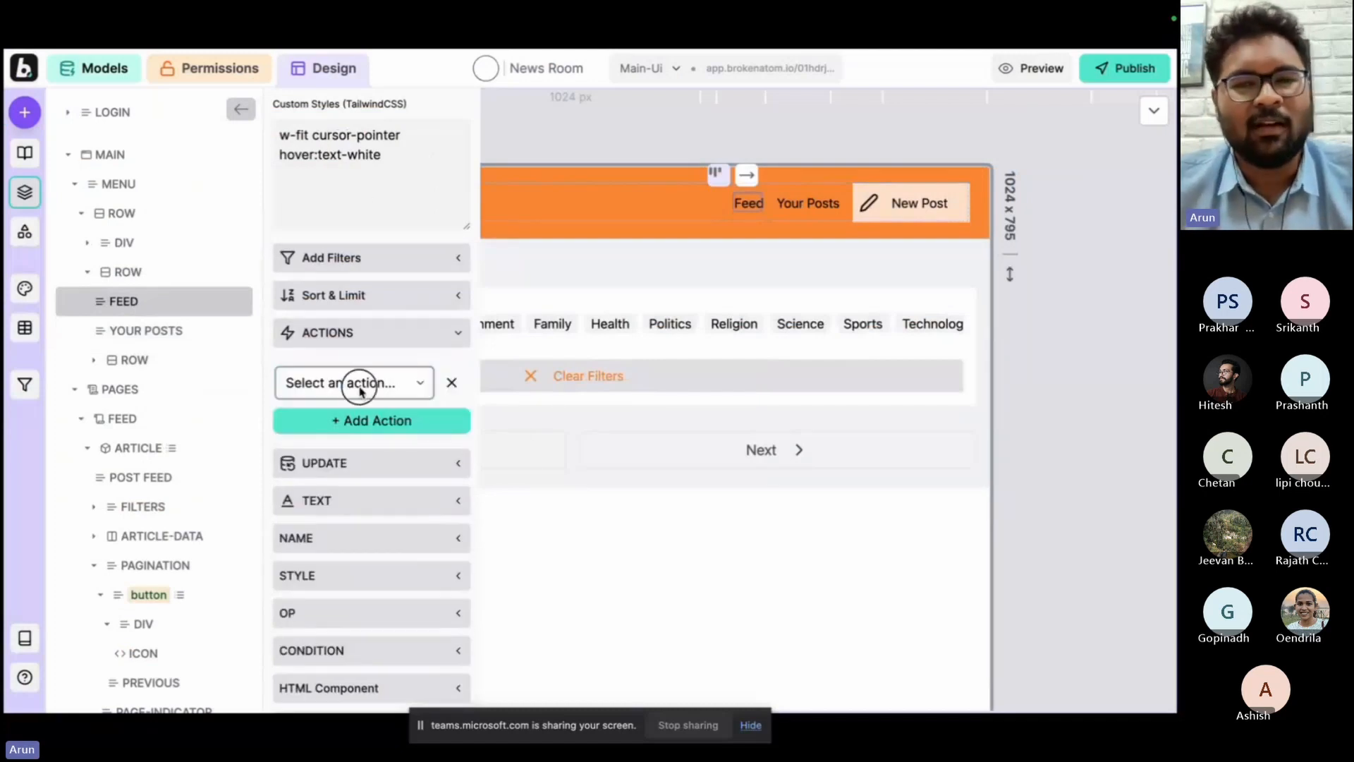
scroll(355, 421, down, 5)
click(354, 383)
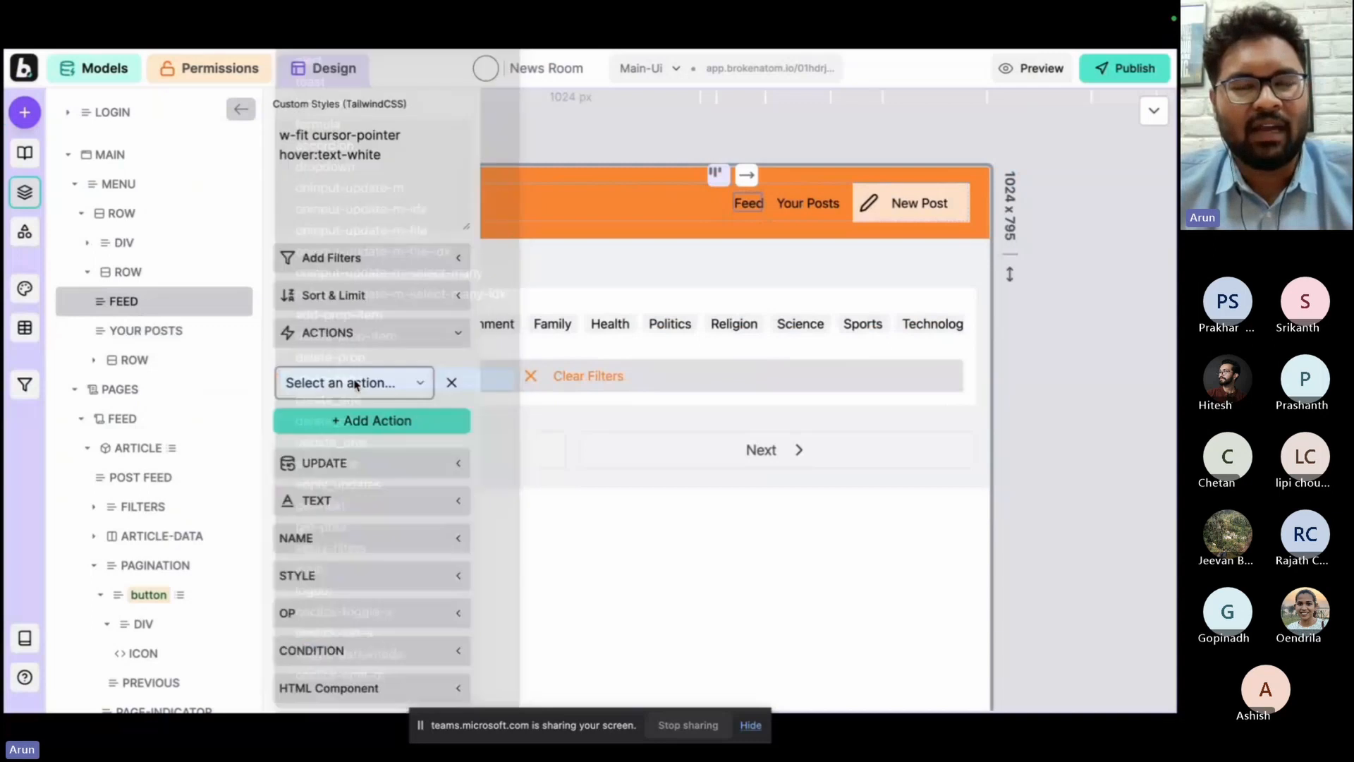
click(341, 436)
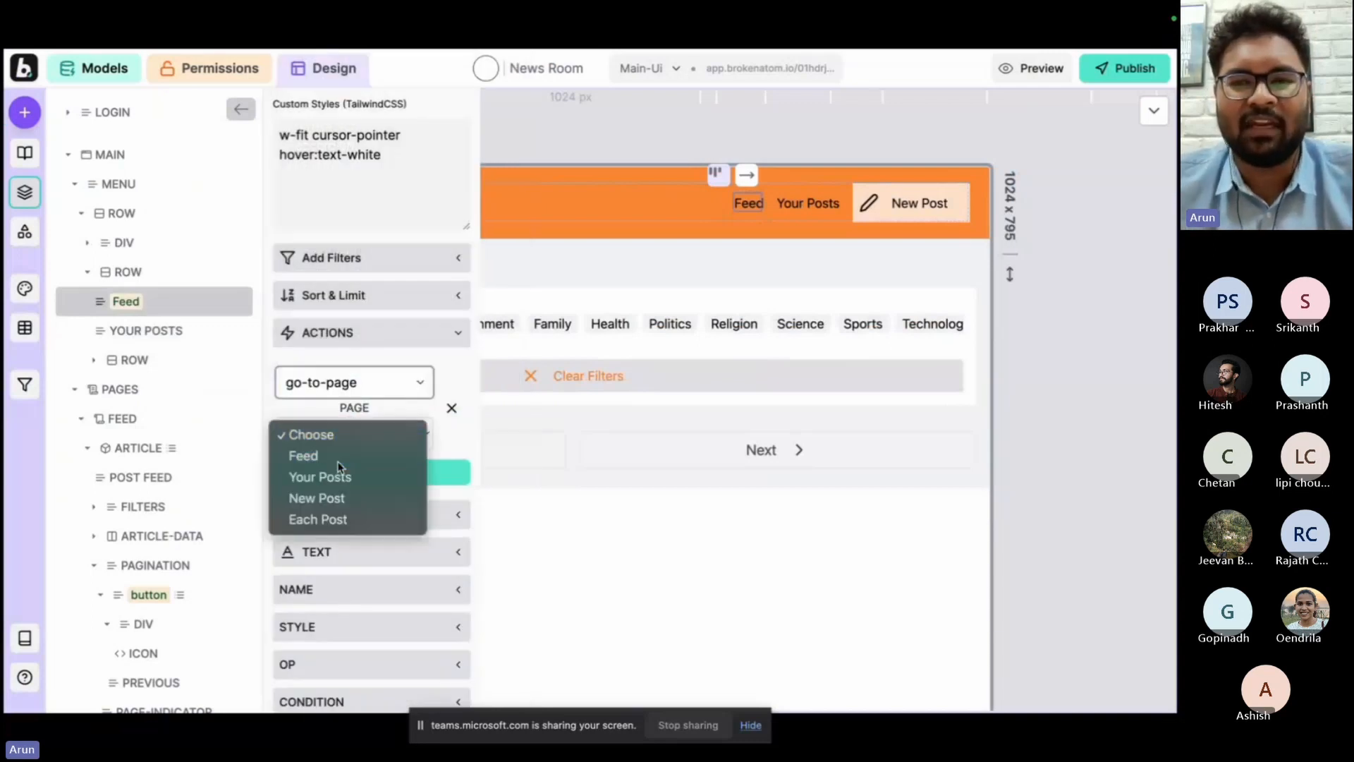
click(342, 496)
click(537, 134)
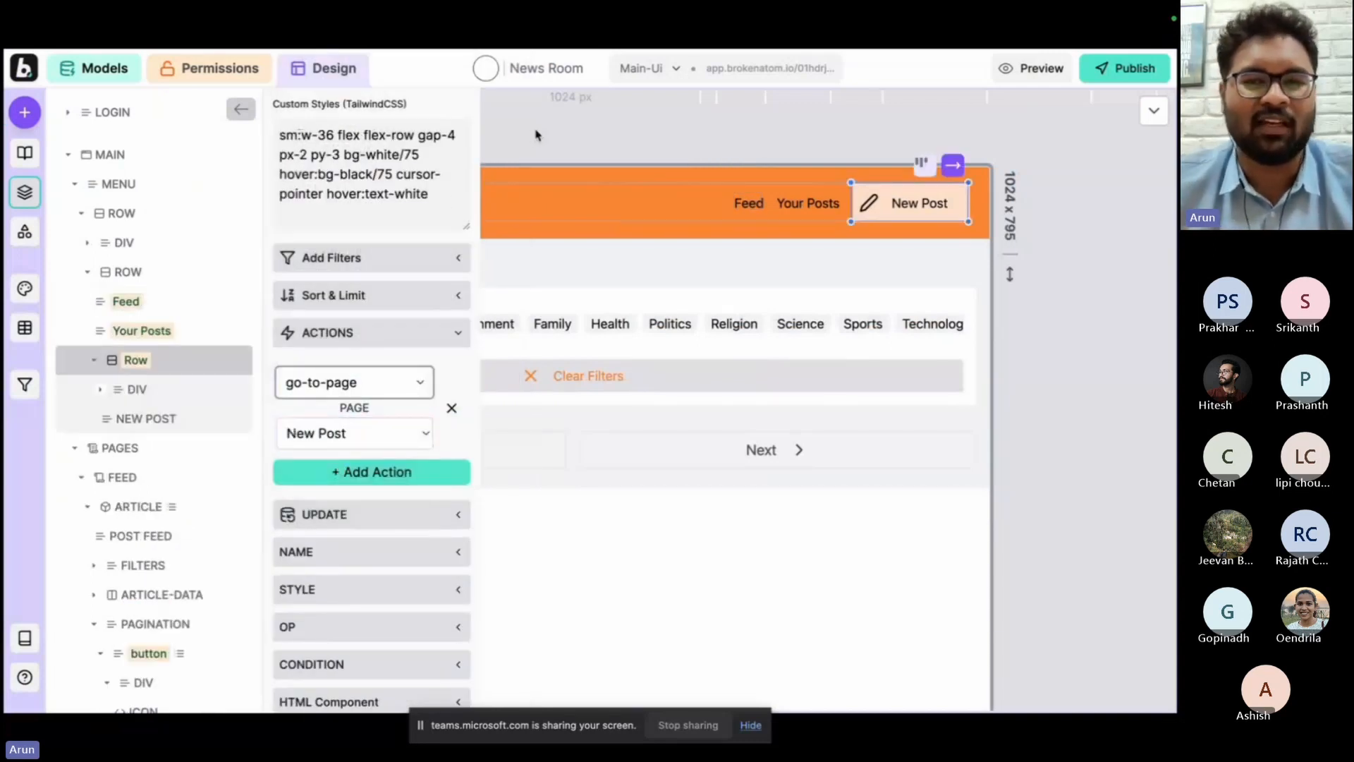
Test the Feed and Your Posts menu links in the preview.
key(p)
click(771, 104)
click(835, 112)
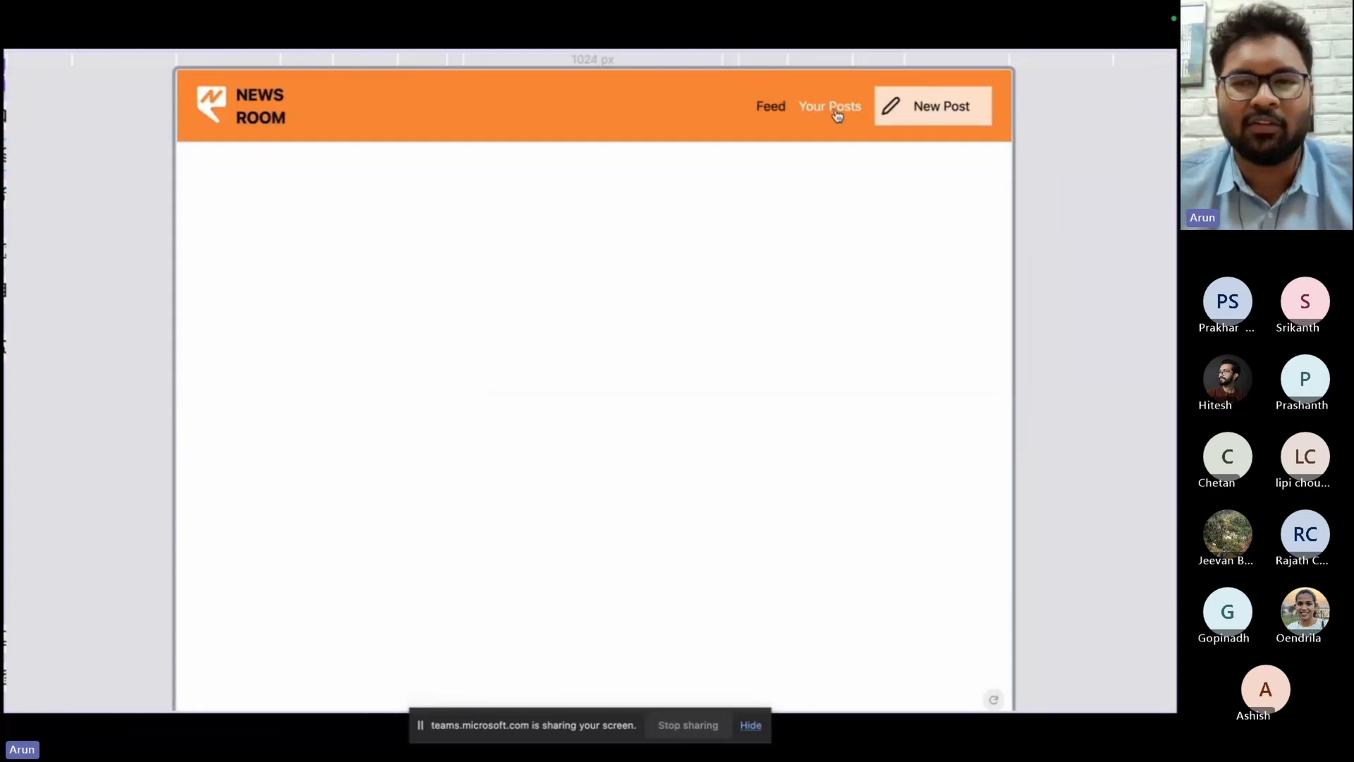
click(818, 102)
click(773, 106)
key(p)
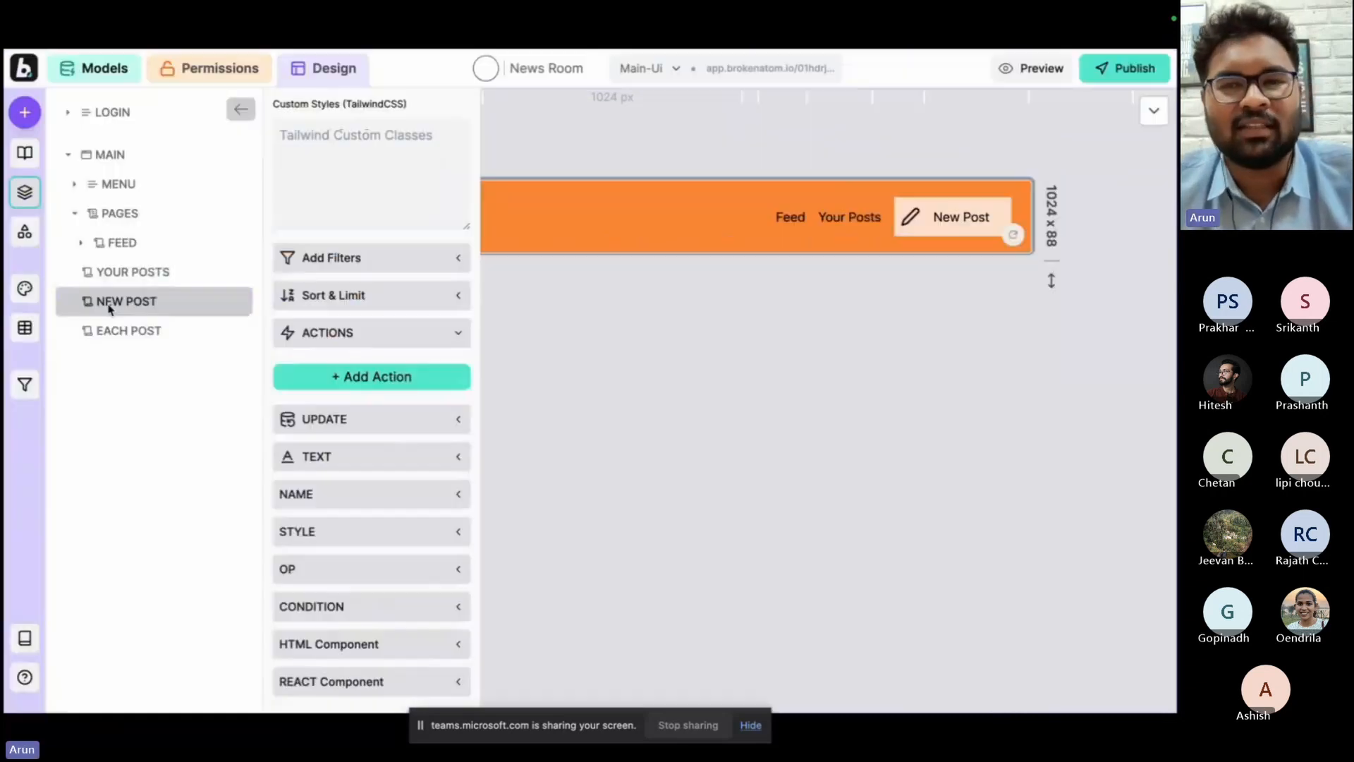
Find the article model's create_one query and add it to the New Post page as a Create article form.
click(25, 112)
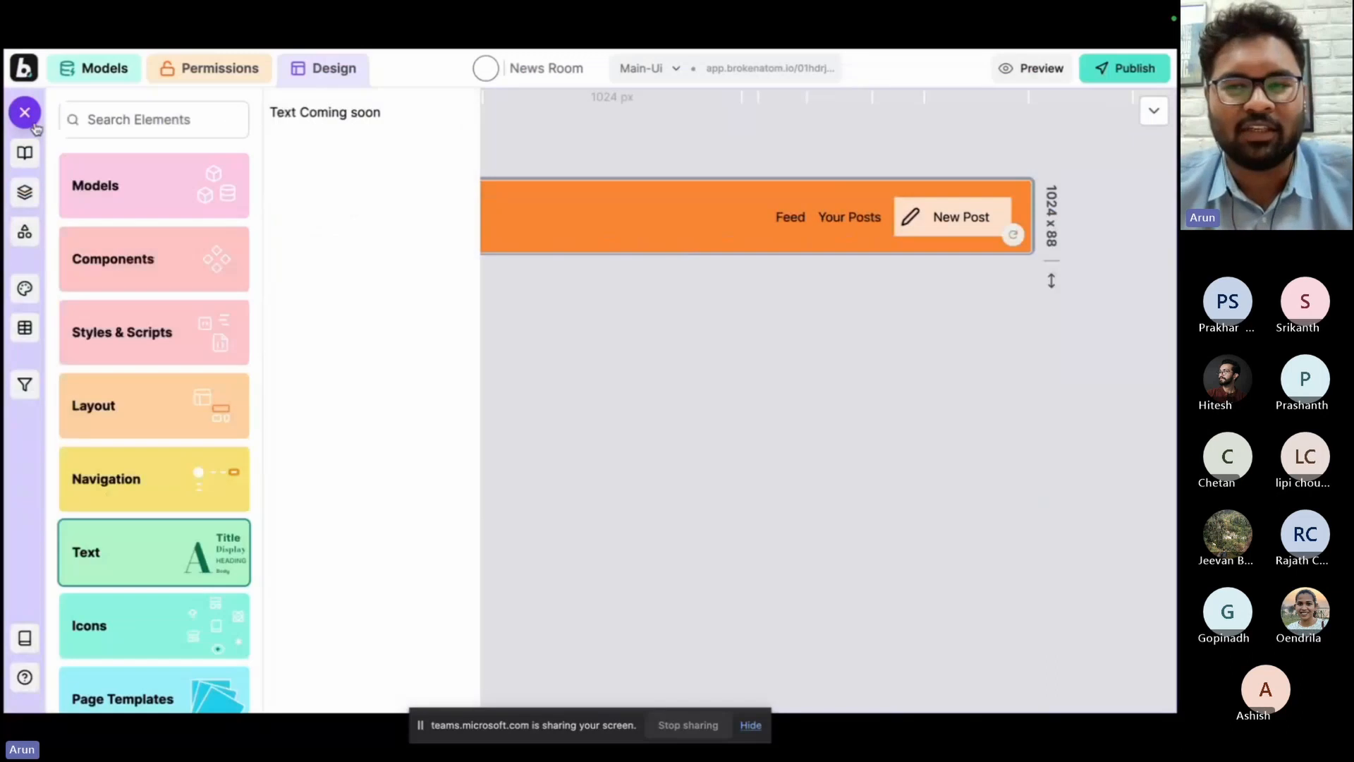
click(133, 247)
click(127, 185)
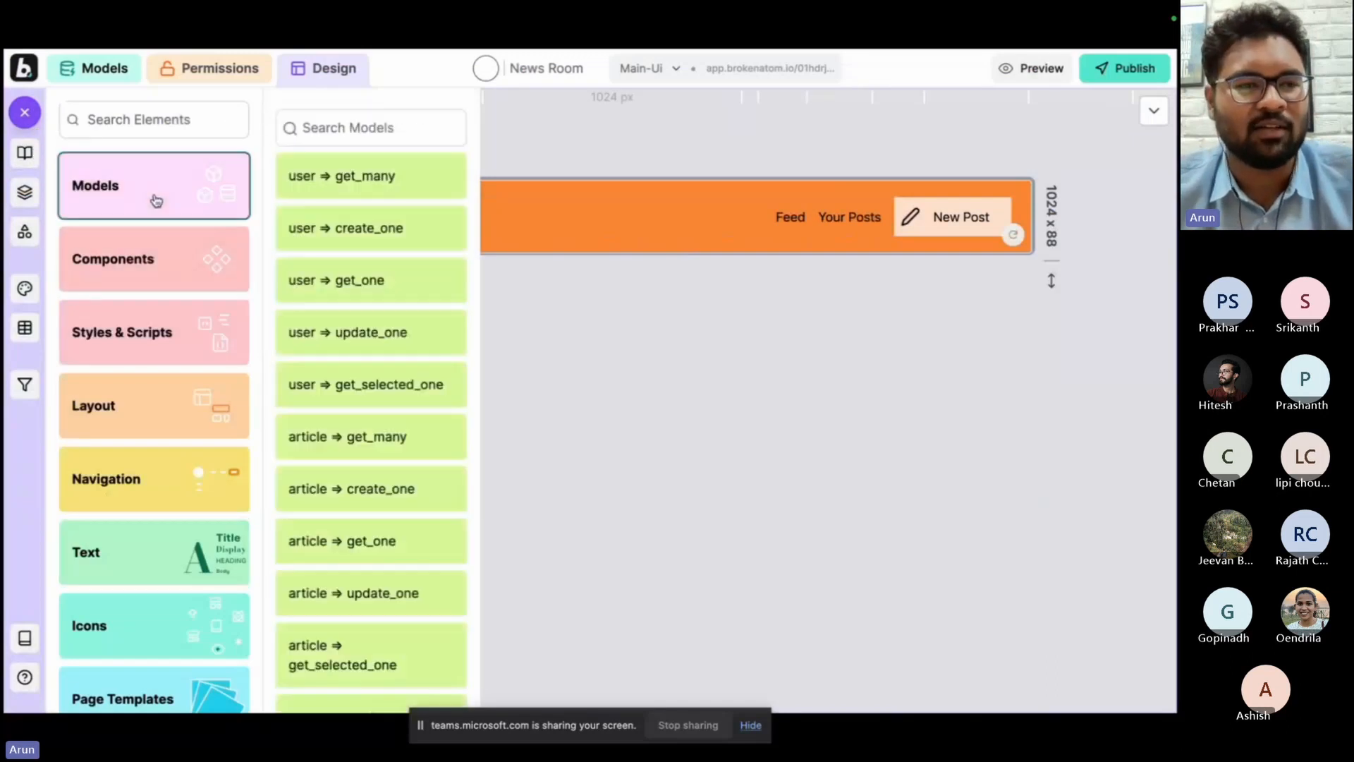
click(309, 130)
text(ar)
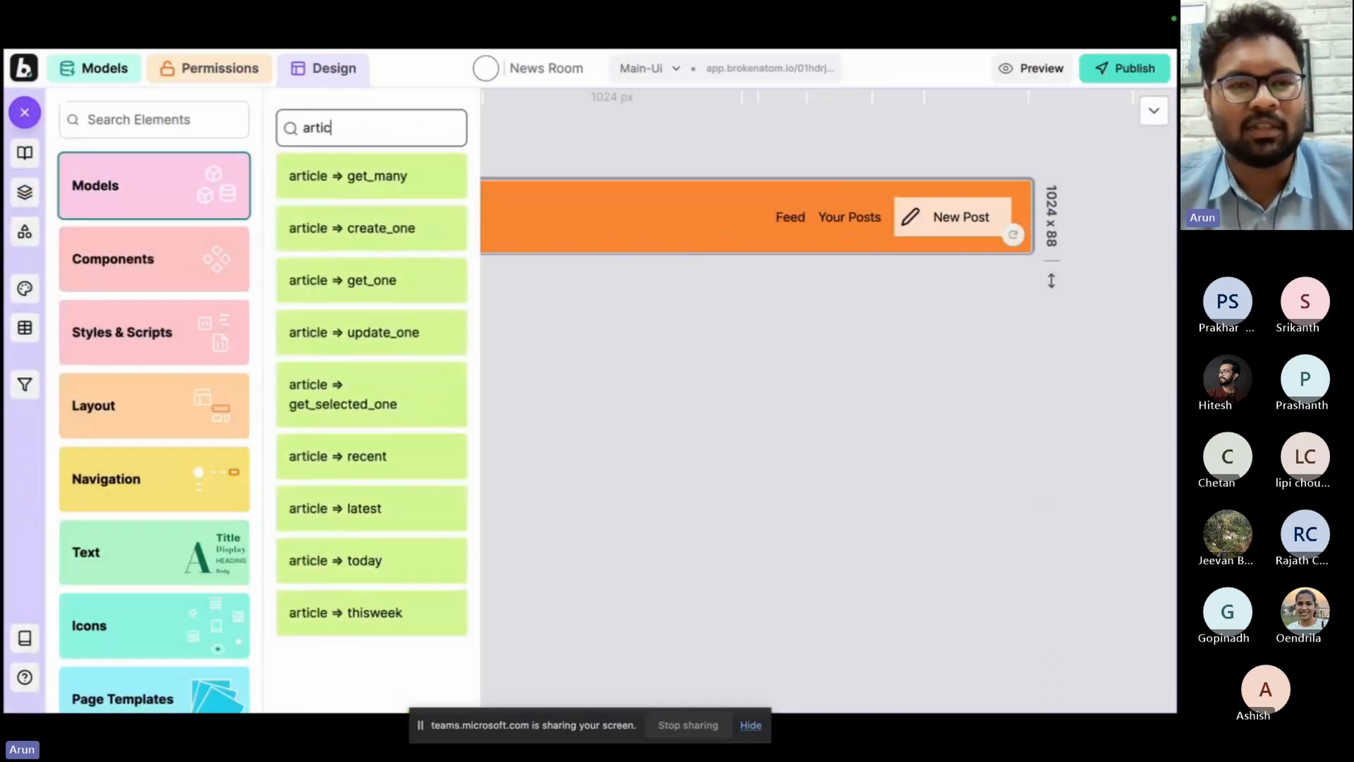
text(tic)
click(357, 228)
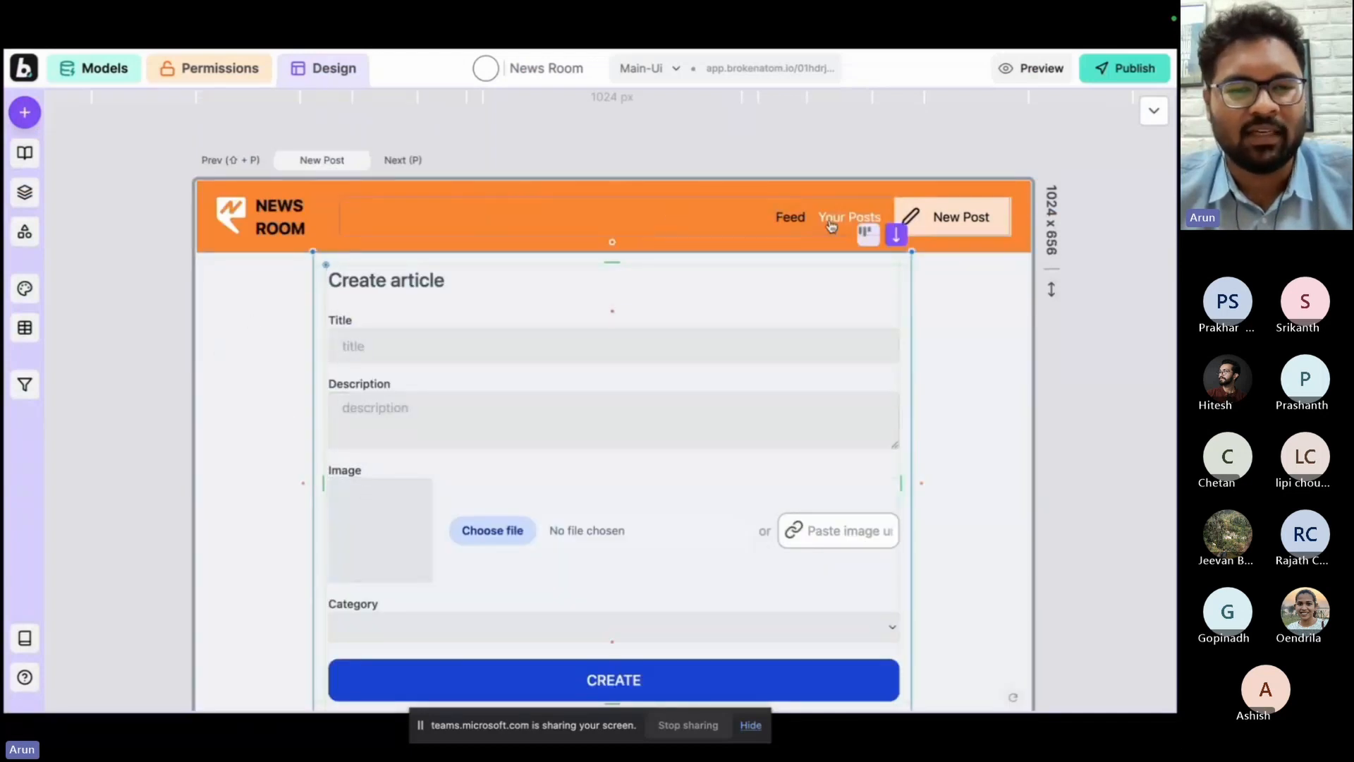
Create an article titled Test Post with description ONE, image book.jpeg and category Automobiles, and open the feed.
scroll(108, 219, left, 3)
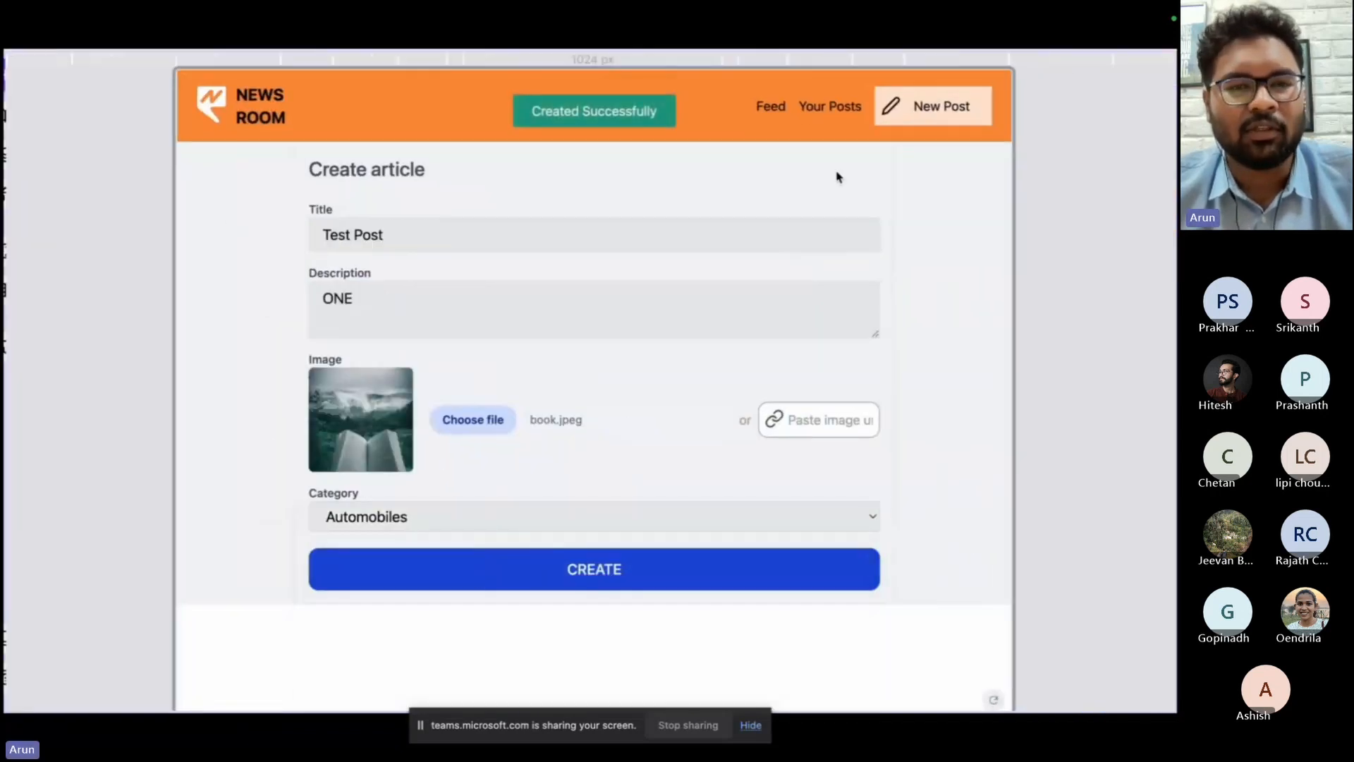
click(772, 106)
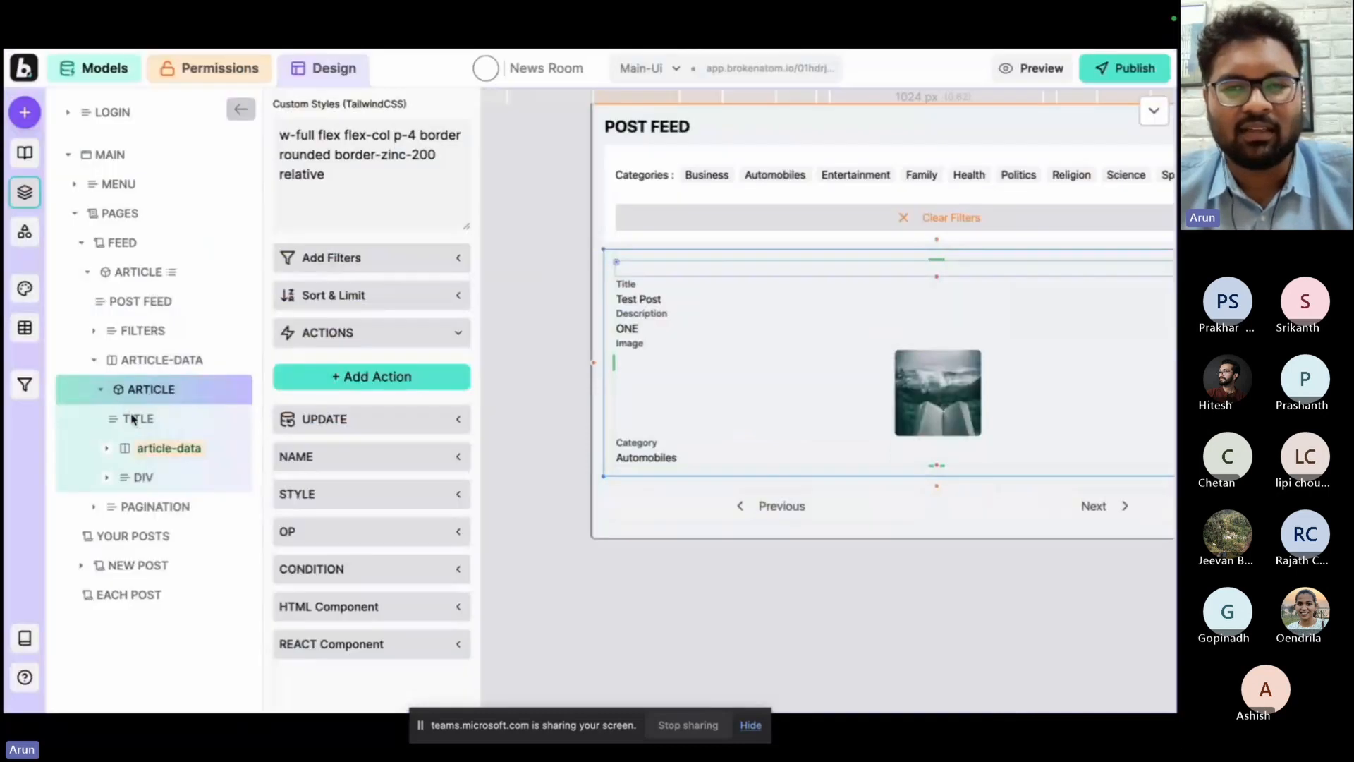
Reduce the feed's article card to a title and a Category row styled flex flex-row gap-2 items-center, and preview it.
click(134, 419)
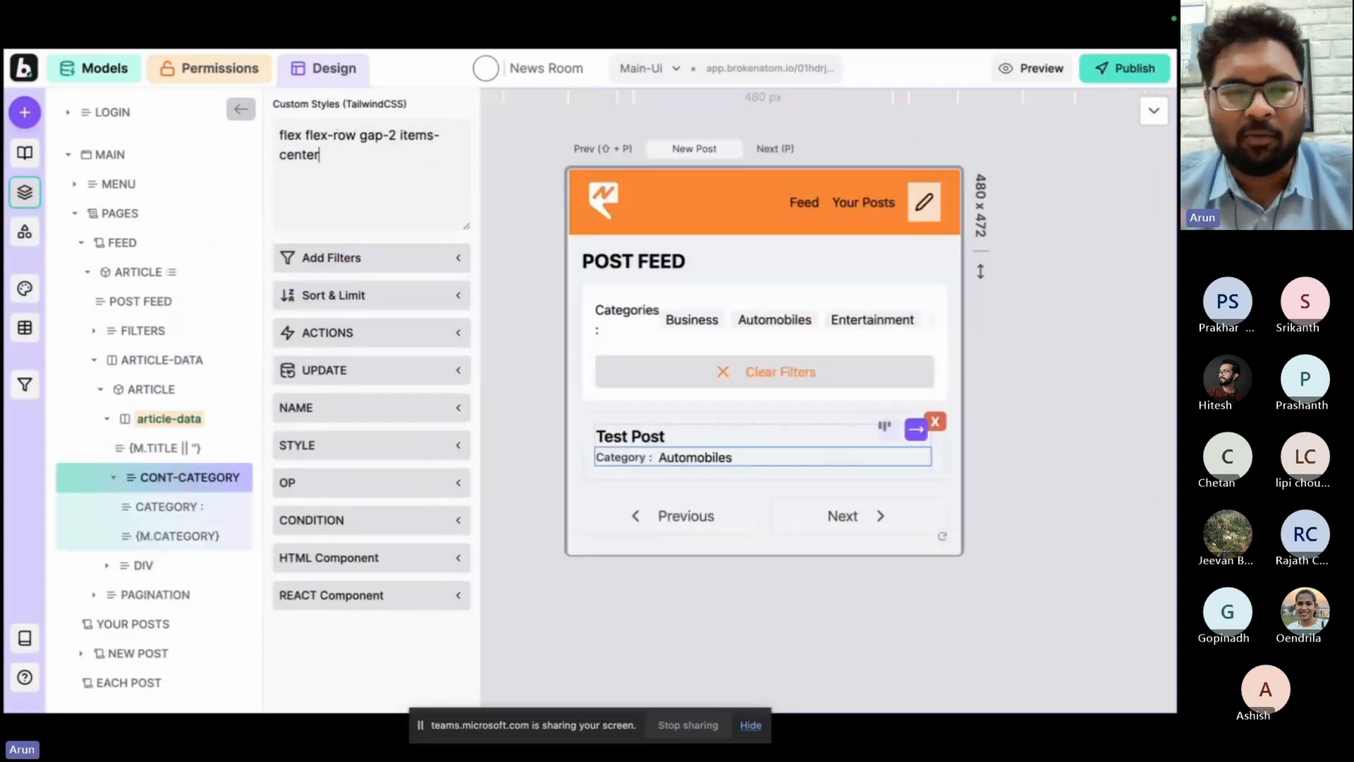
key(super+p)
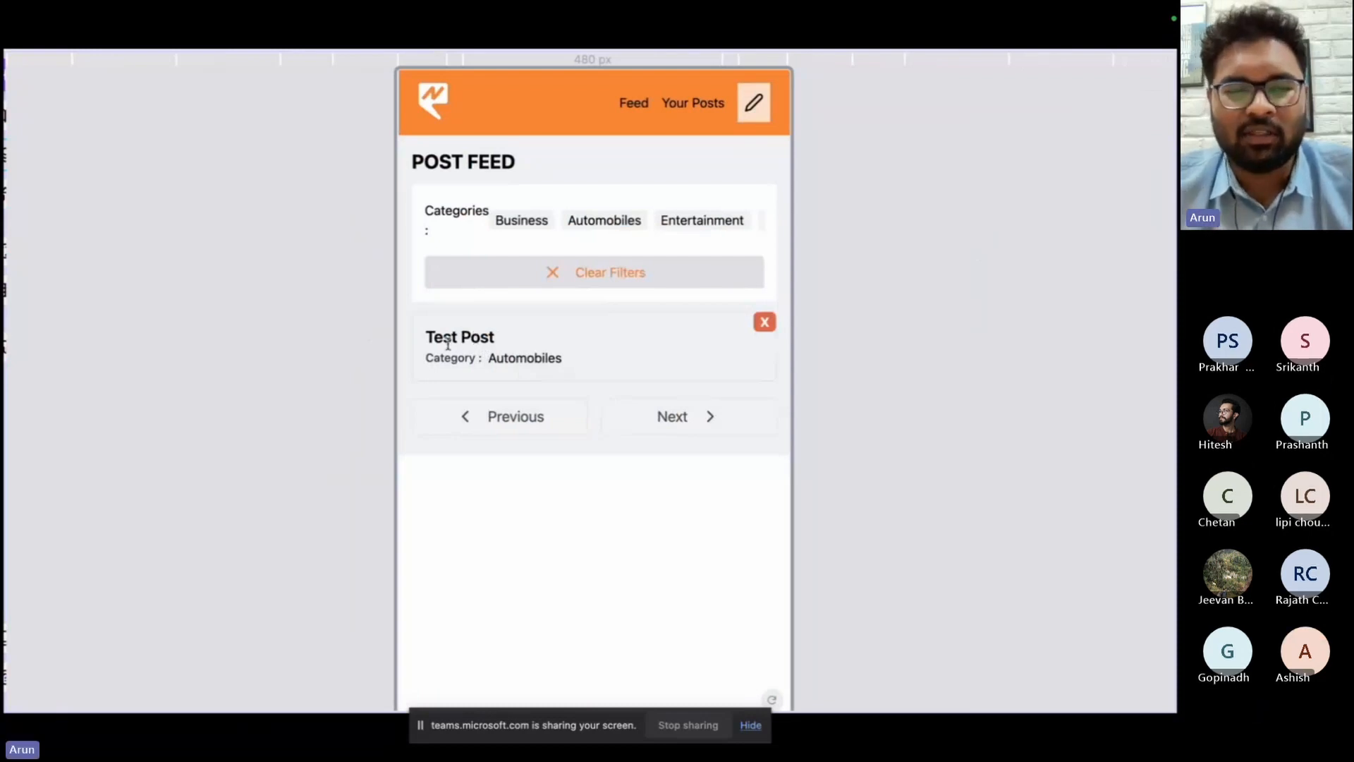
key(super+p)
key(super+p)
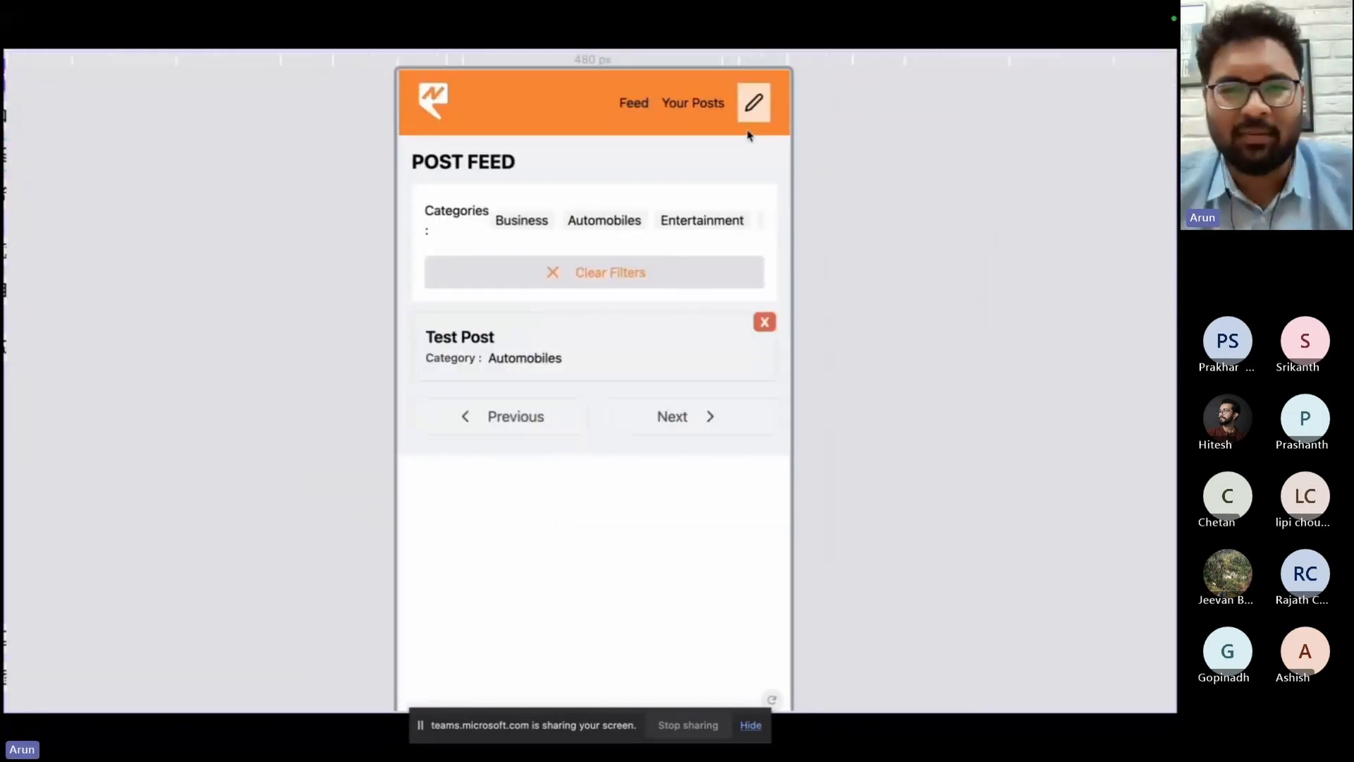
Create a second article with a long title, image hooman.jpeg and category Business, and return to the feed.
click(752, 113)
click(539, 617)
click(547, 638)
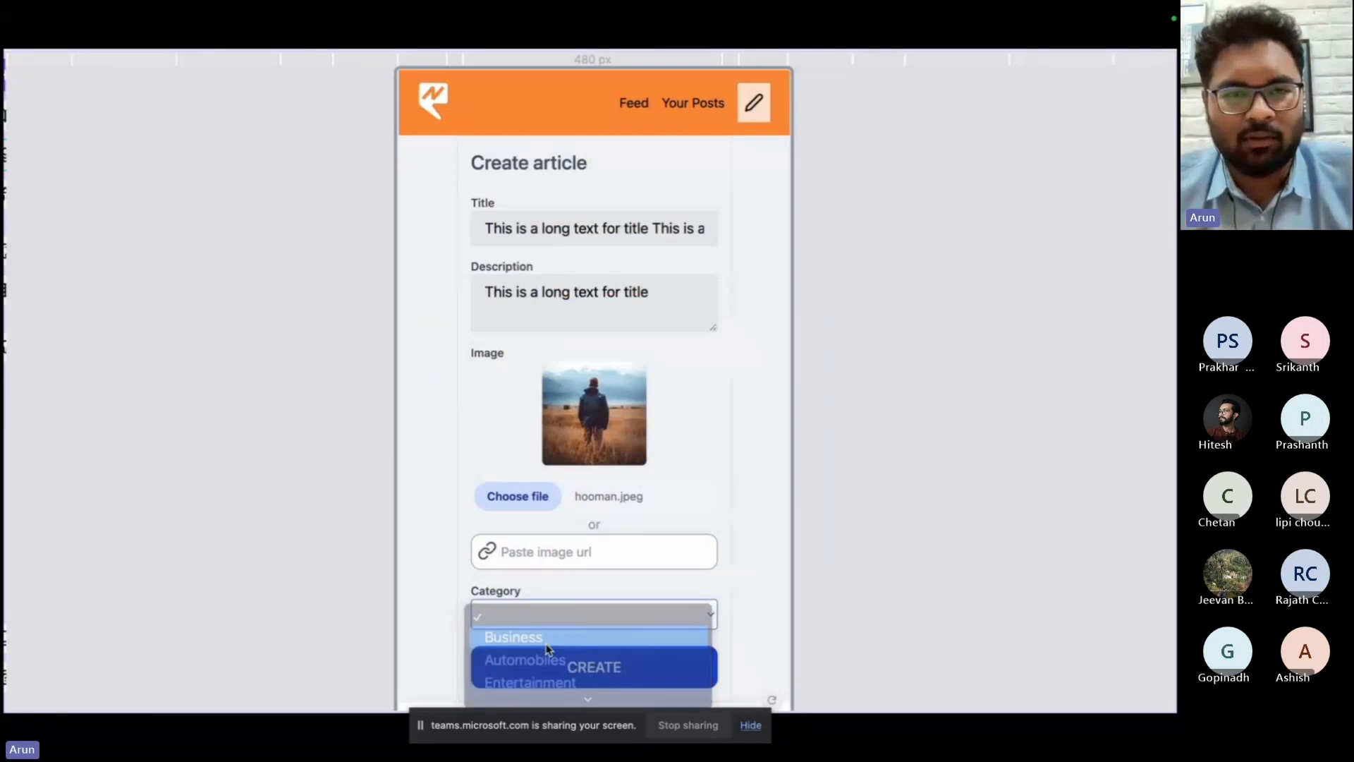
click(574, 668)
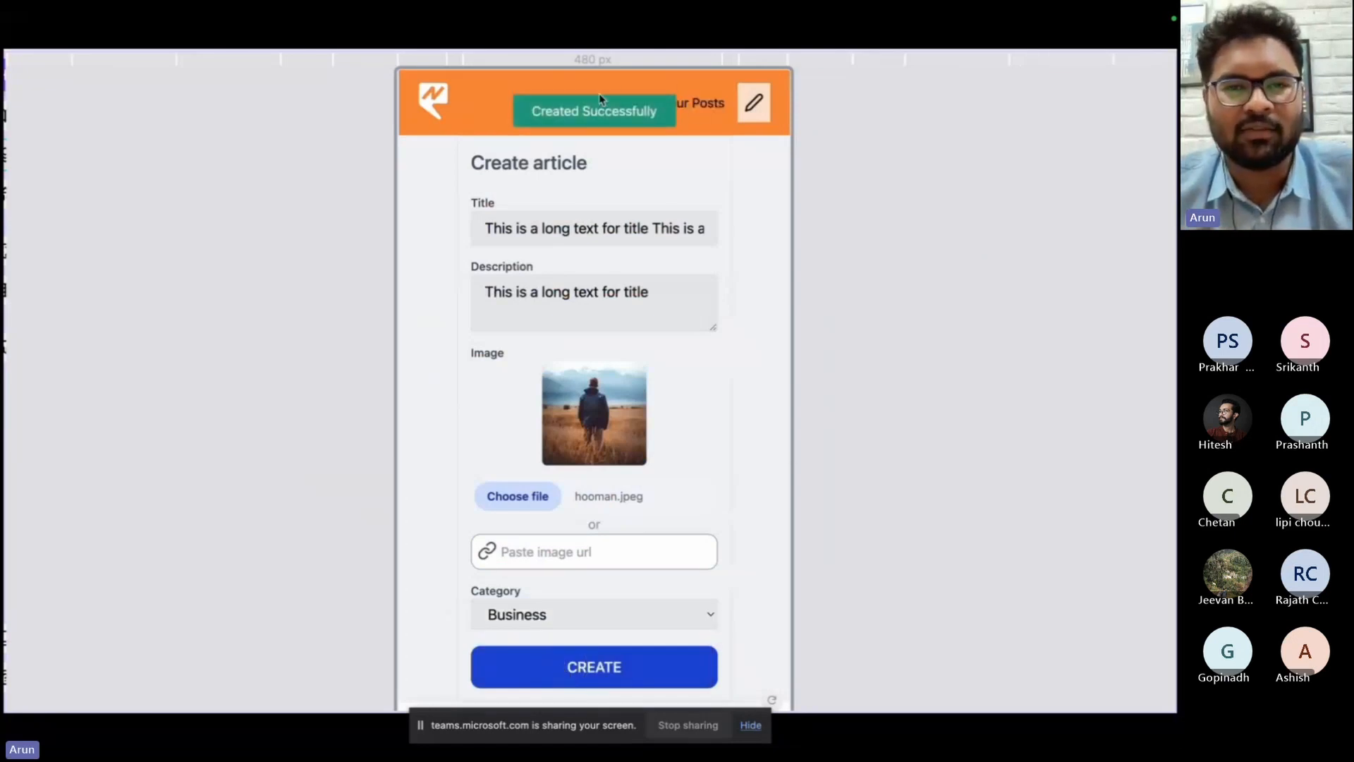
click(716, 104)
click(633, 106)
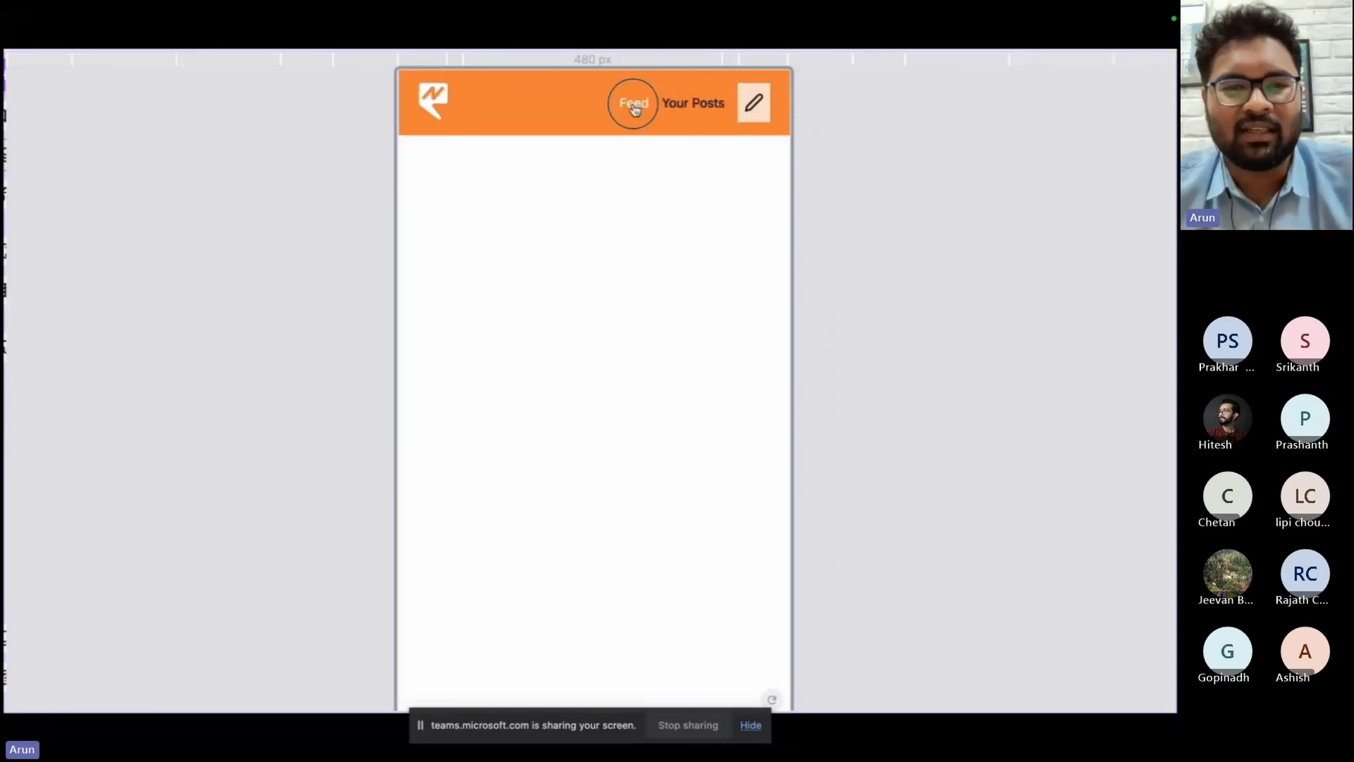
Add an Author label and value to the article cards and preview the feed at the 320px Mobile XS width.
key(super+p)
key(super+p)
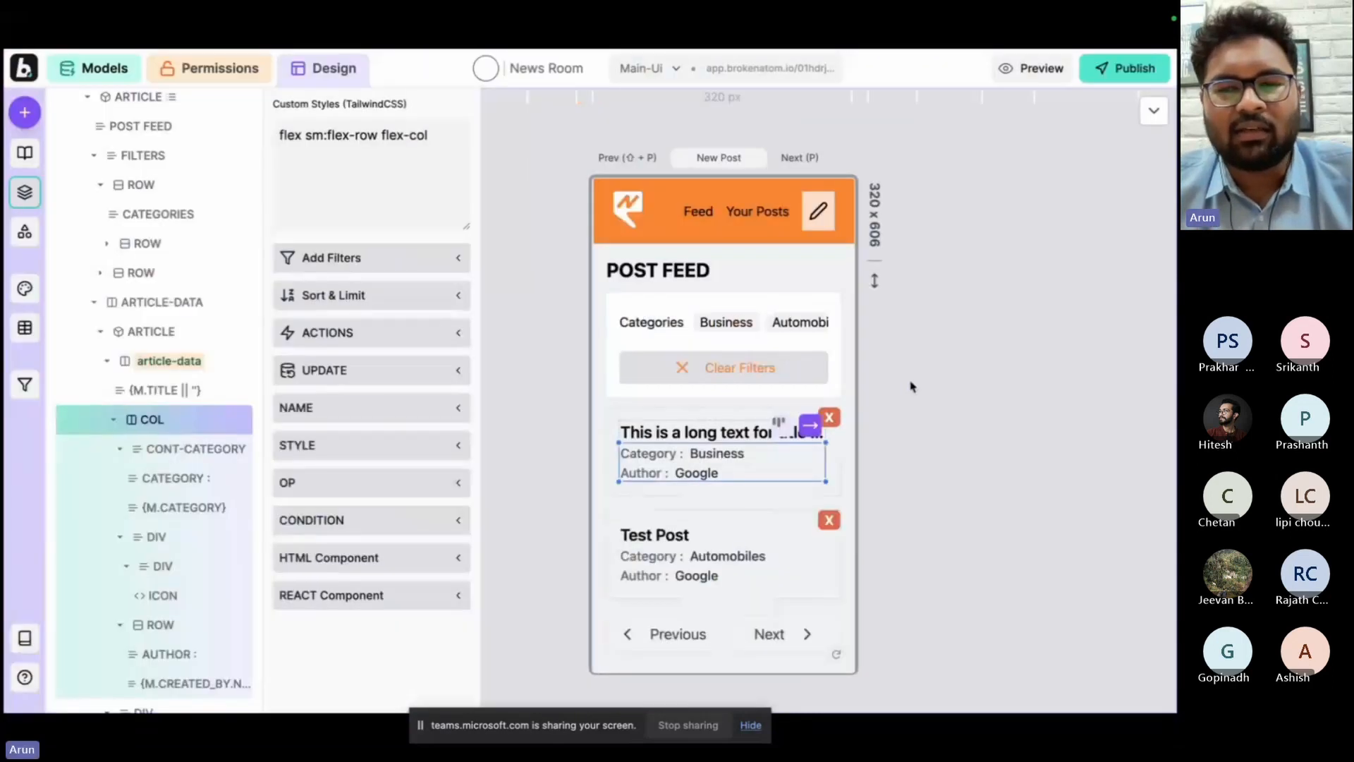
key(super+p)
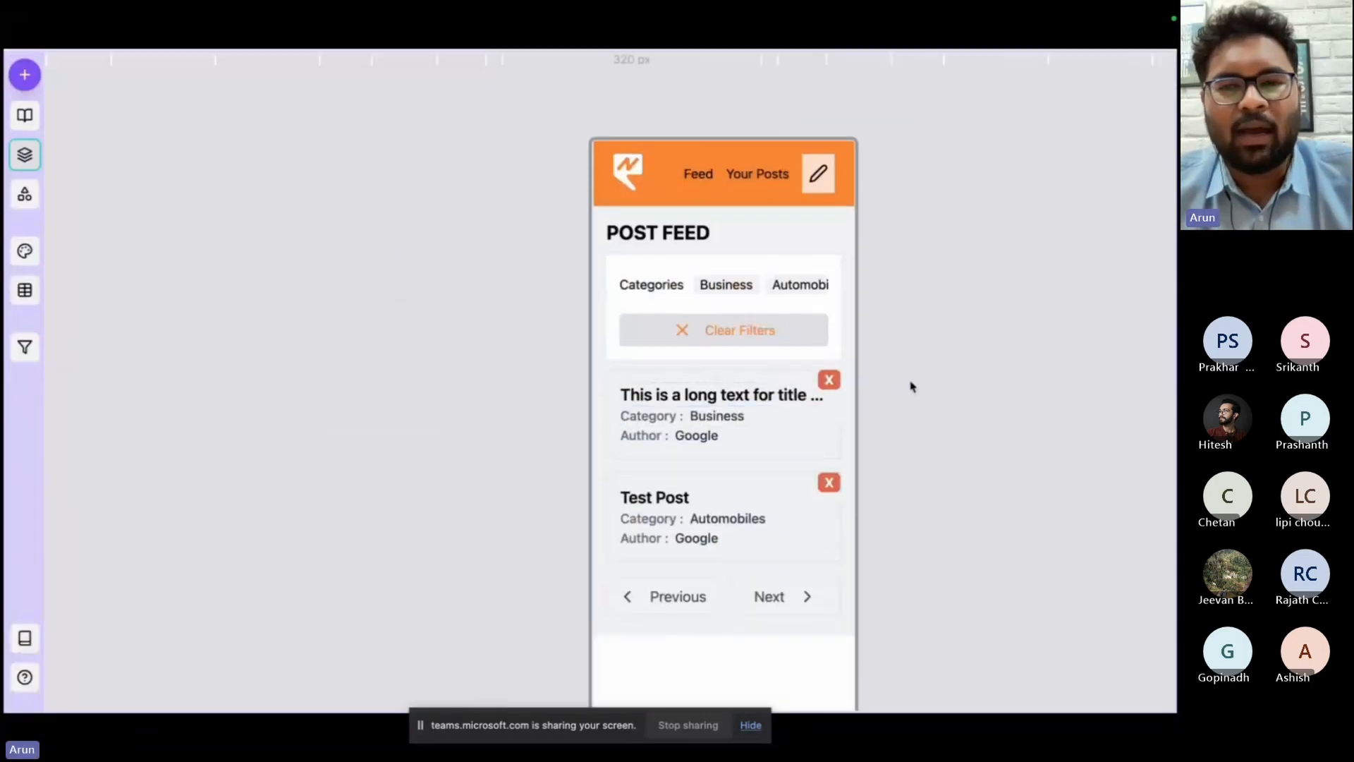
click(796, 62)
click(712, 86)
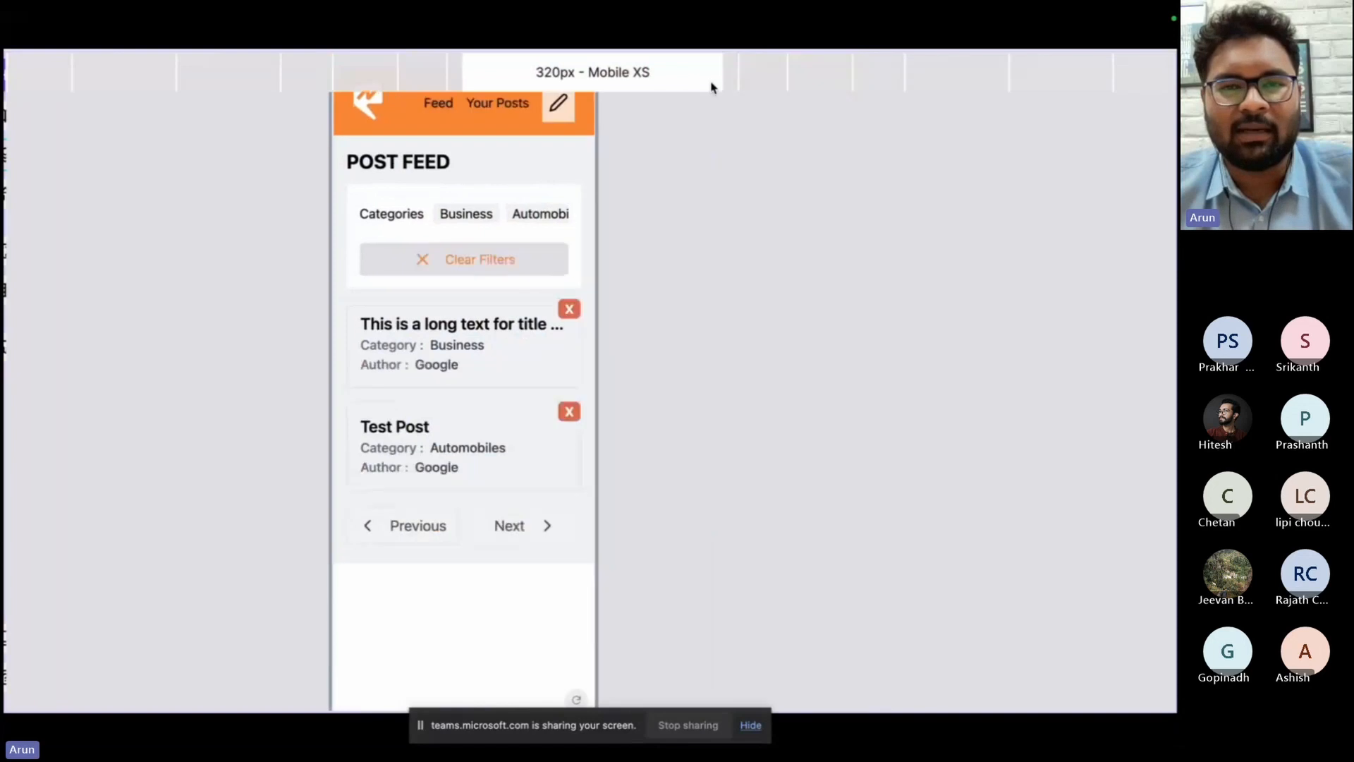
Delete the long-title article from the feed in the preview.
key(super+p)
Find a trash icon in the Lucide set by searching for "delete" and add it beside the article card.
key(super+p)
click(699, 309)
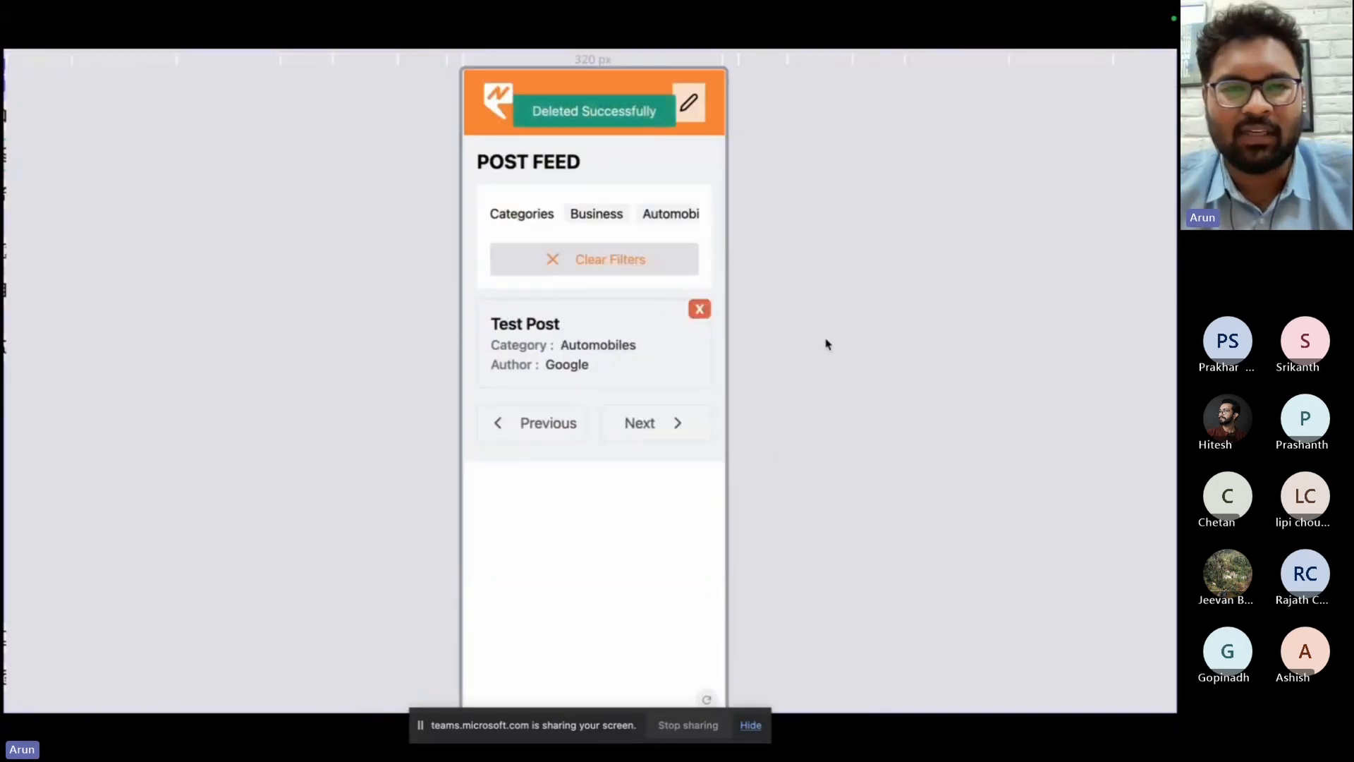
key(super+p)
click(374, 171)
text(delete)
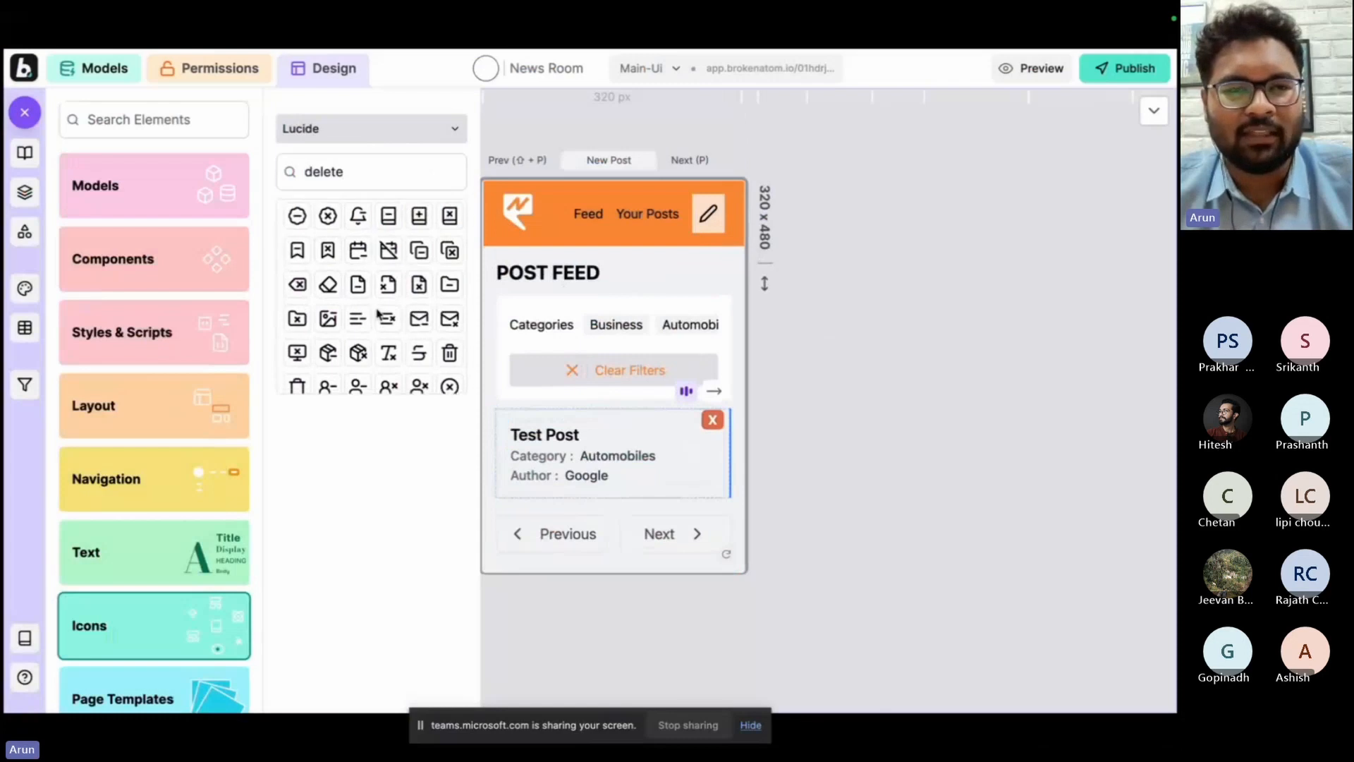
scroll(378, 314, down, 1)
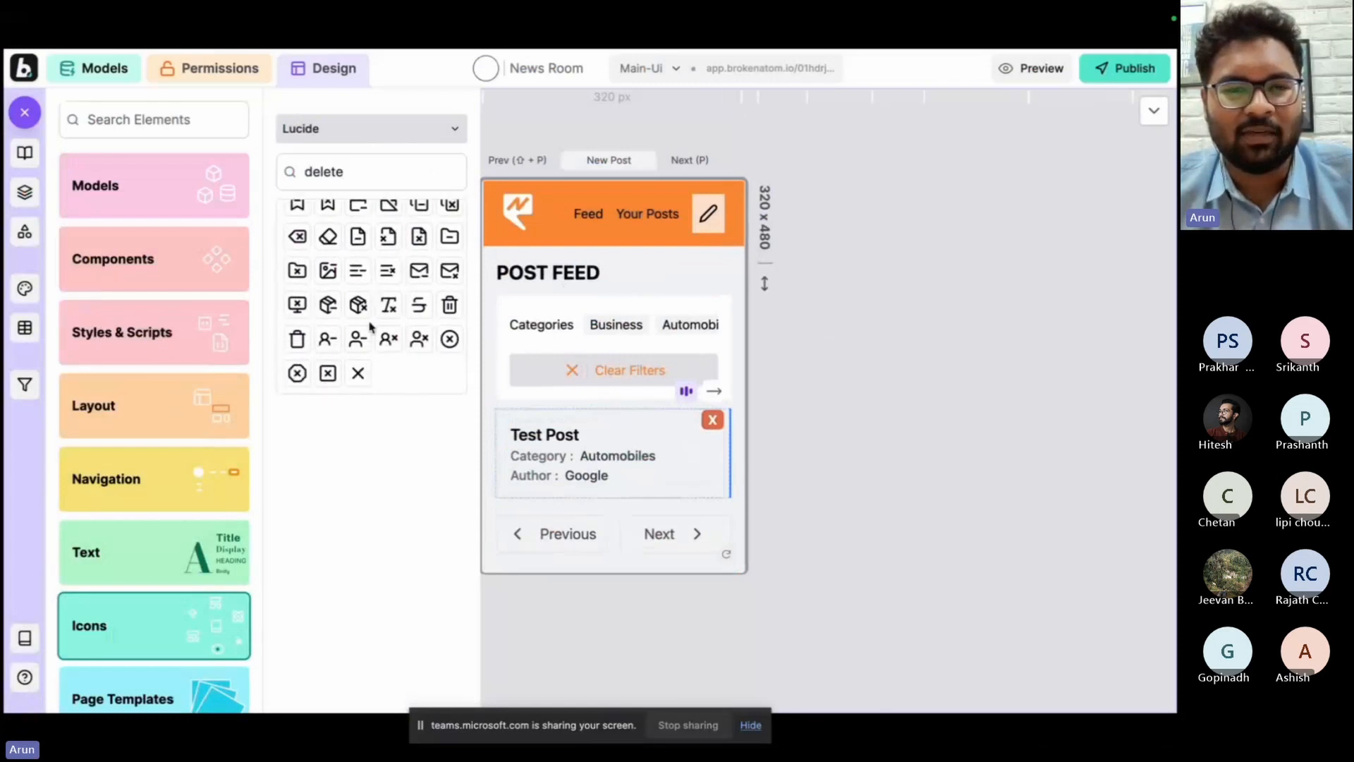
click(449, 305)
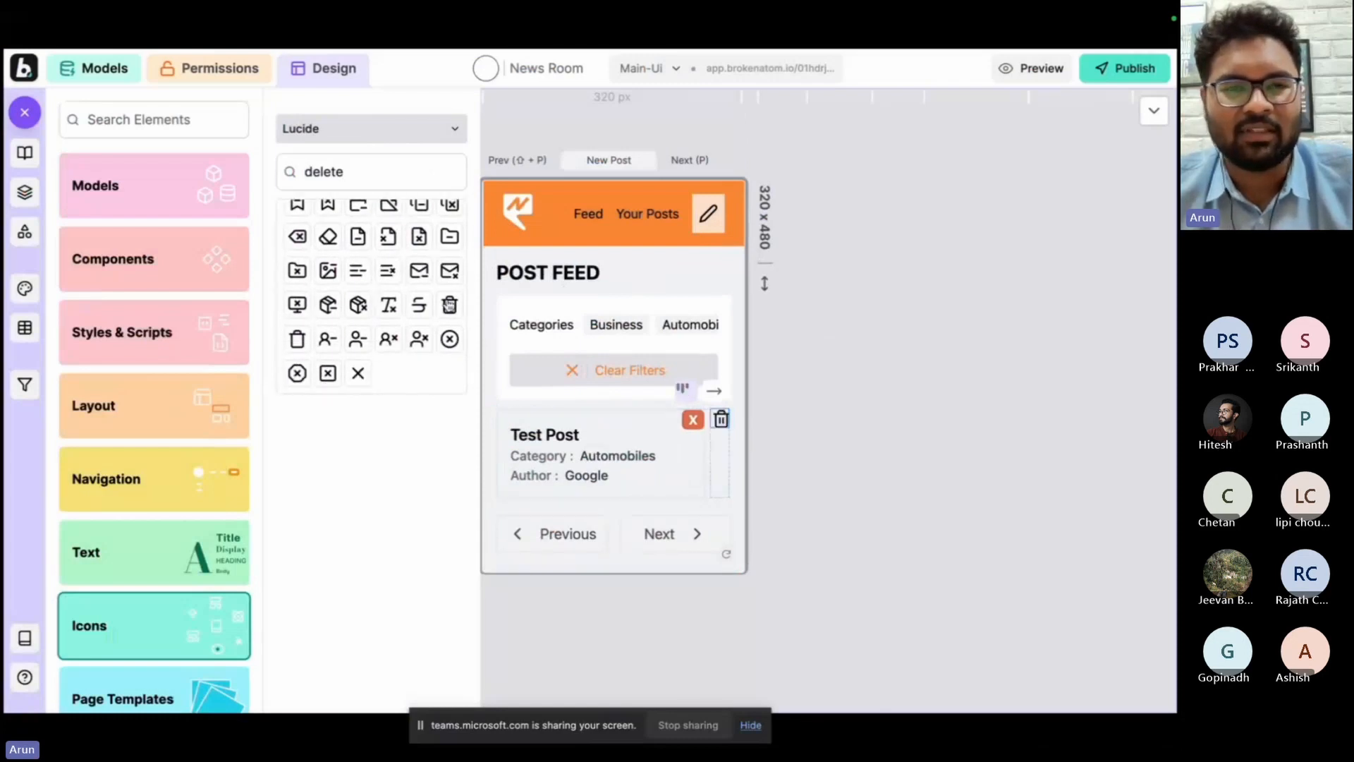
Style the trash icon as a white-on-red delete button and preview the feed at the 480px Mobile M and 768px Tablet widths.
click(305, 227)
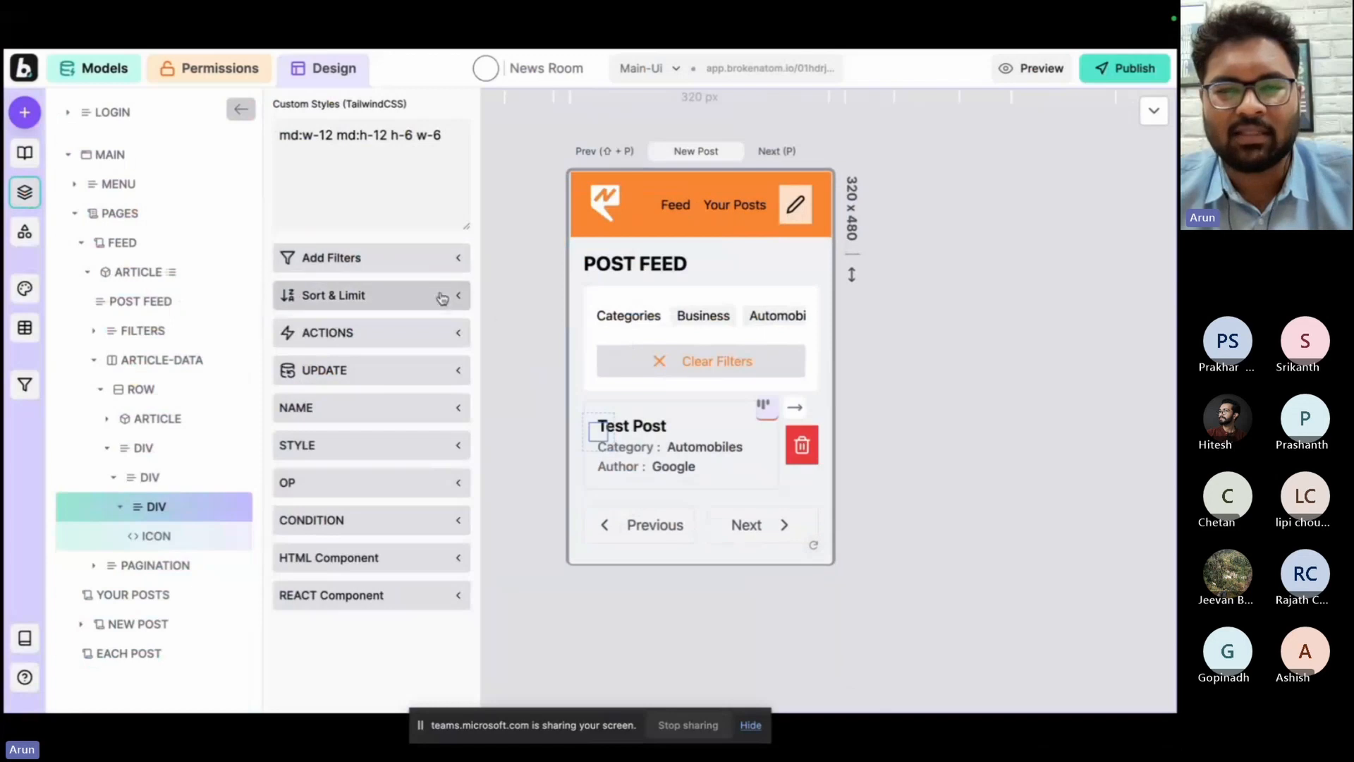
click(521, 378)
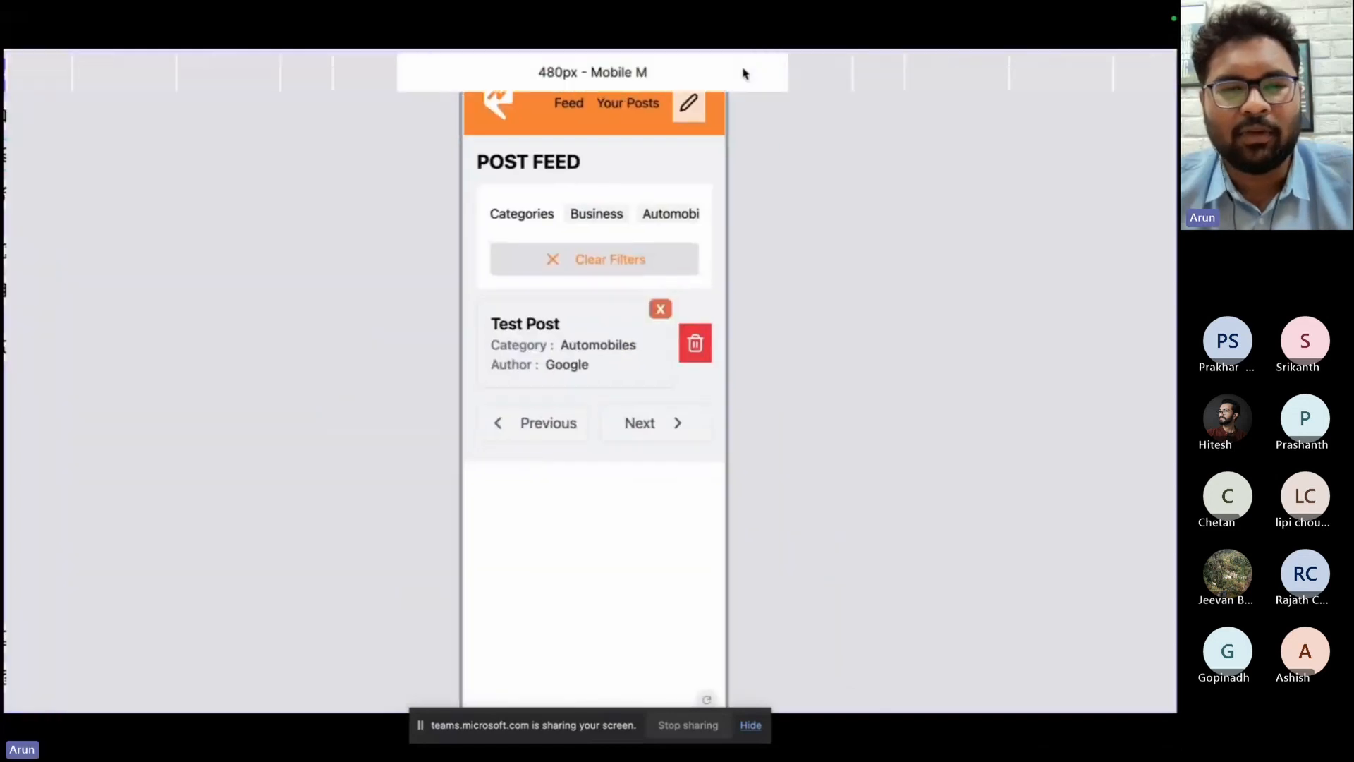
click(746, 73)
click(804, 75)
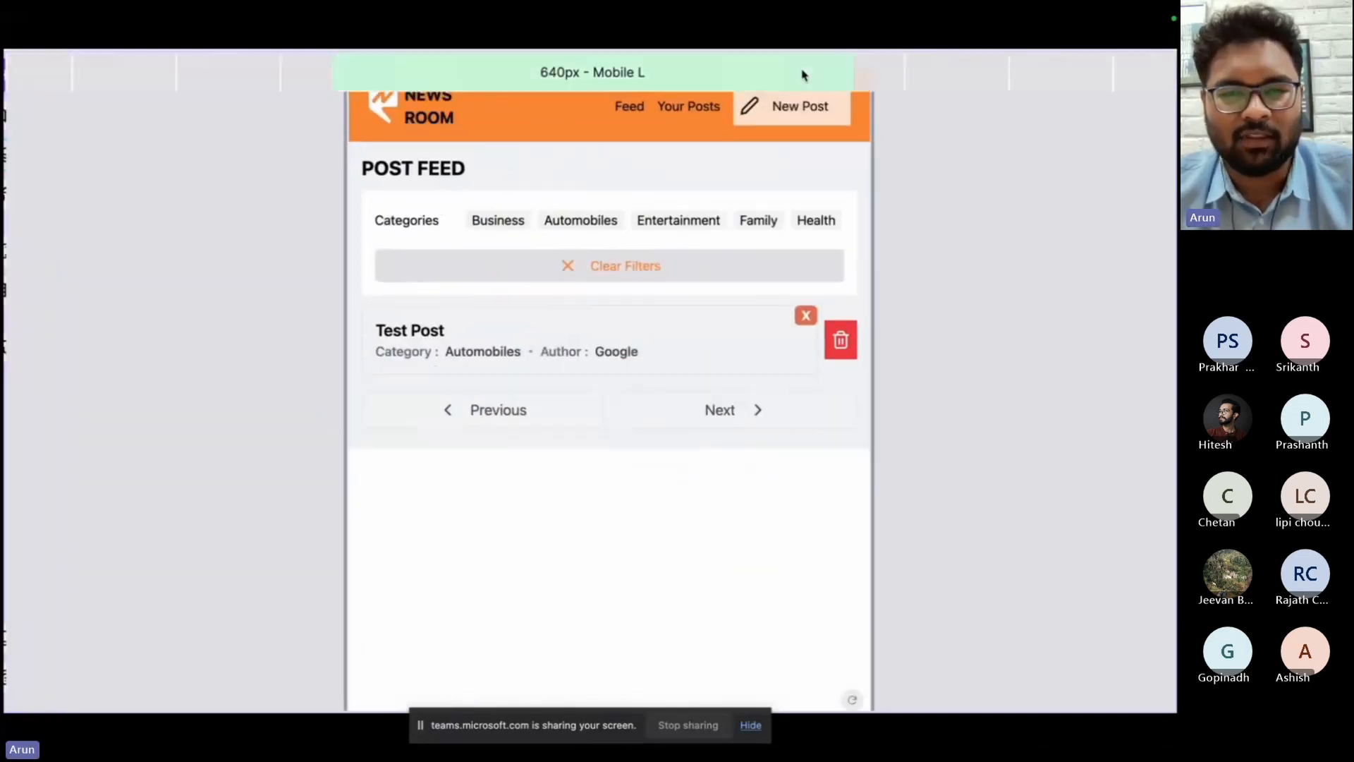
Check how the feed and its delete button adapt at the 480px Mobile M width.
click(867, 77)
click(830, 83)
click(776, 83)
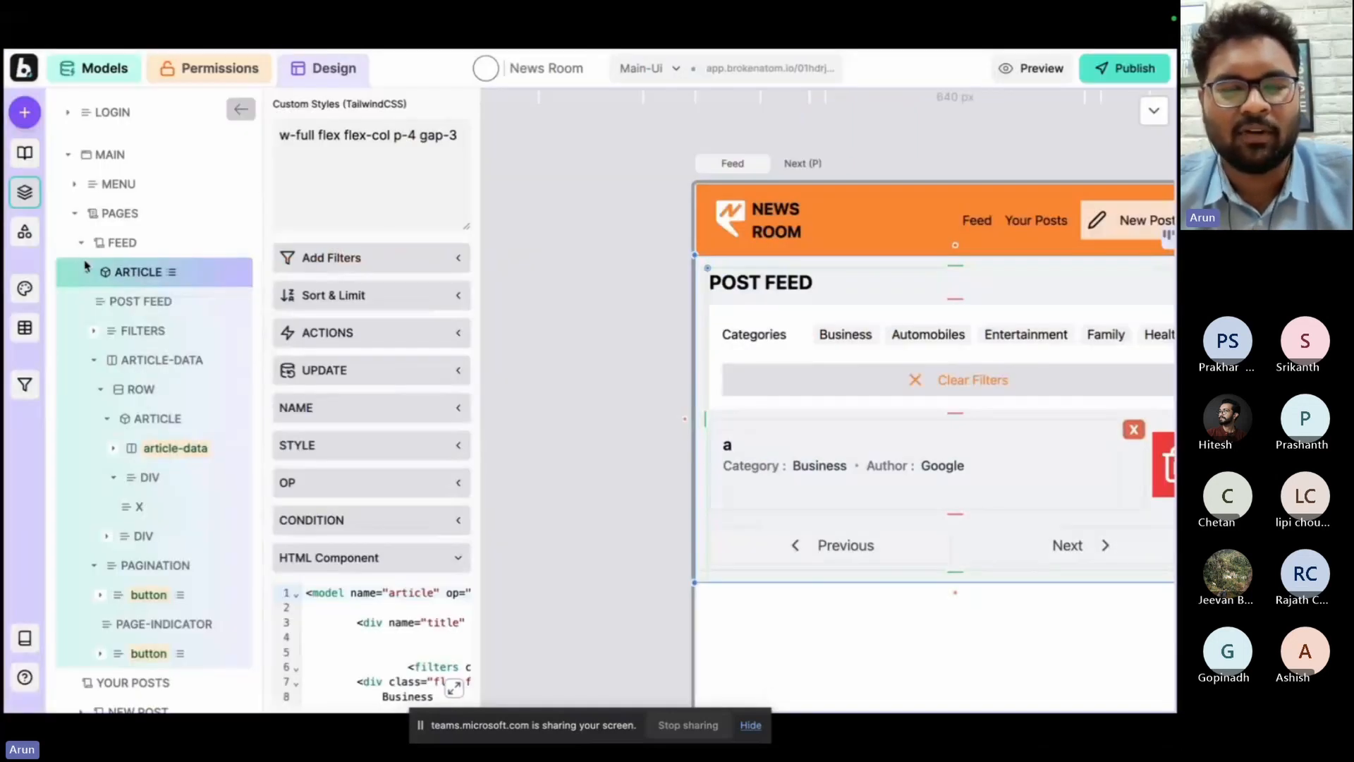
Reuse the feed's article list without the category filters on the Your Posts page and preview the feed.
click(82, 245)
click(117, 281)
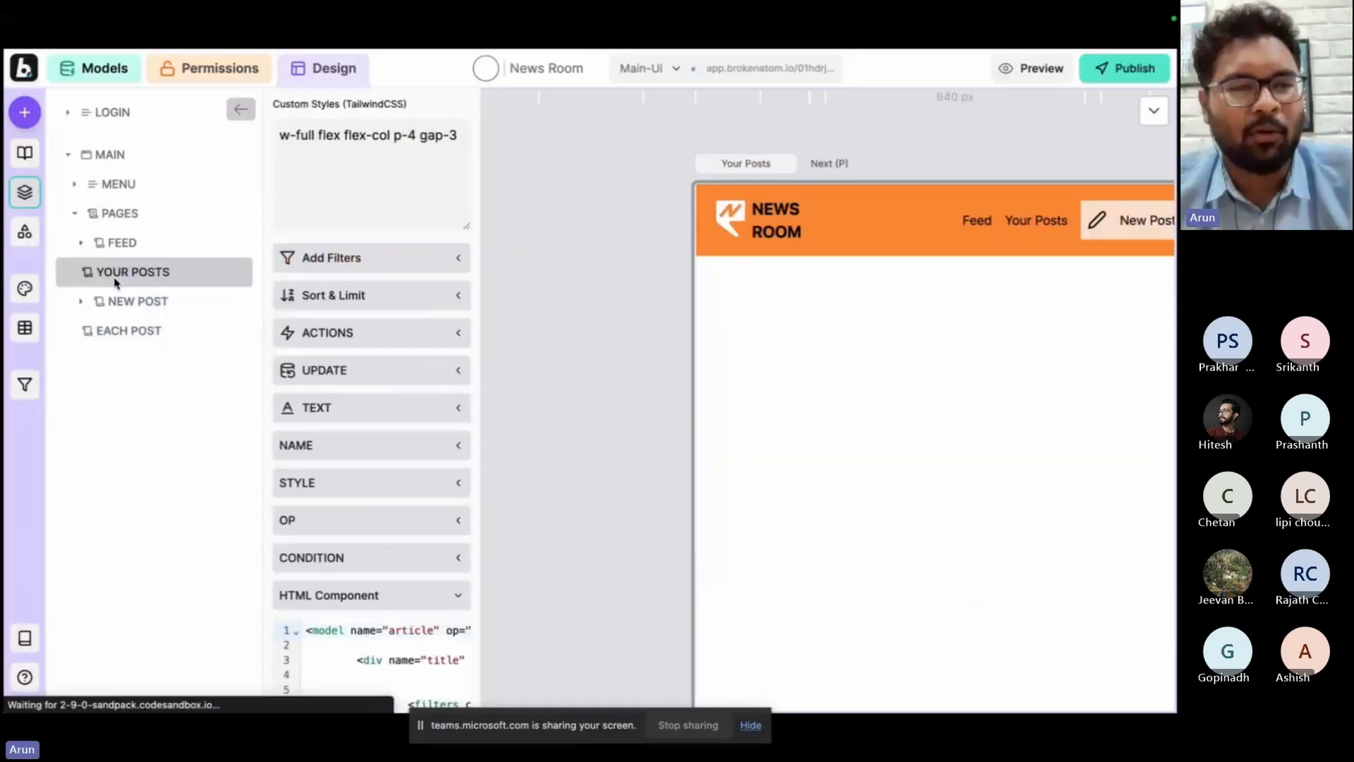
key(f)
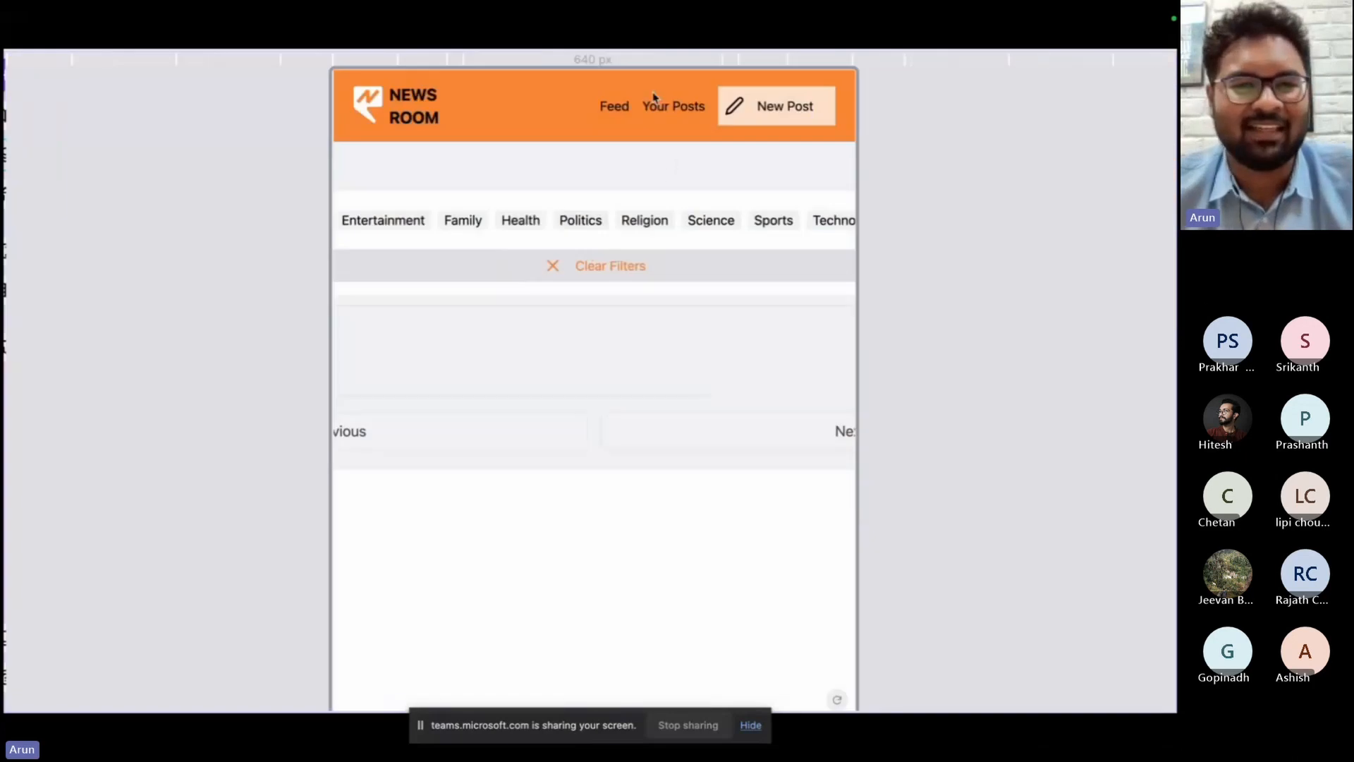
click(614, 110)
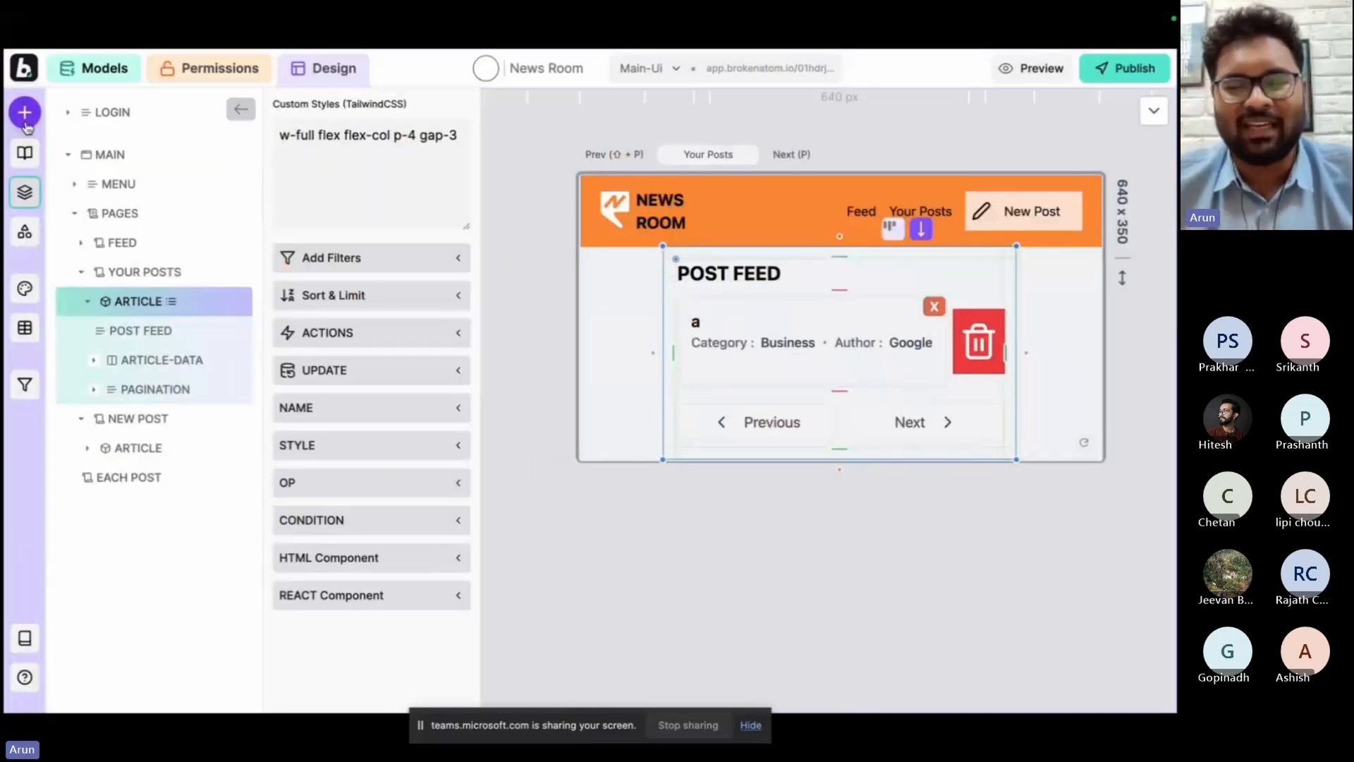
Find the article filters by searching the models and add "article's Created by LogedIn User" to the Your Posts list.
click(25, 112)
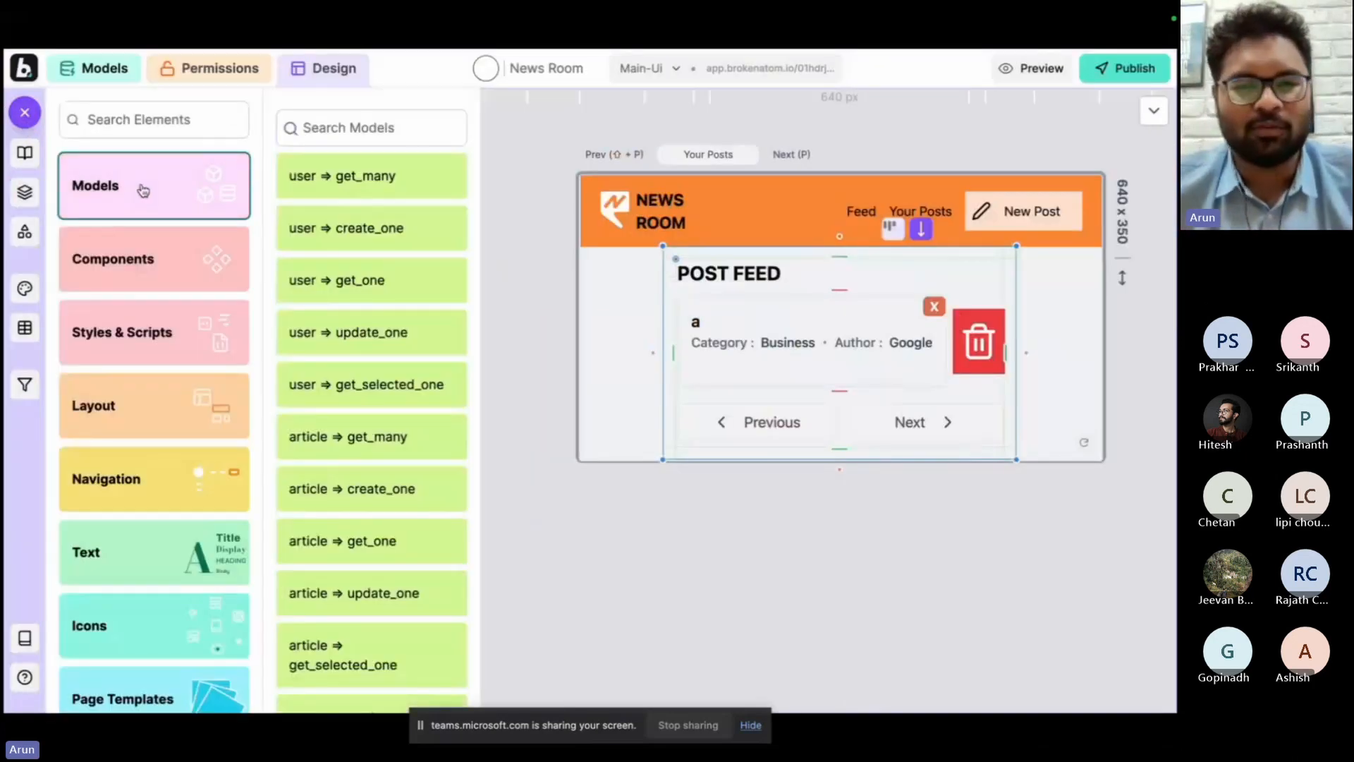
click(328, 128)
text(arti)
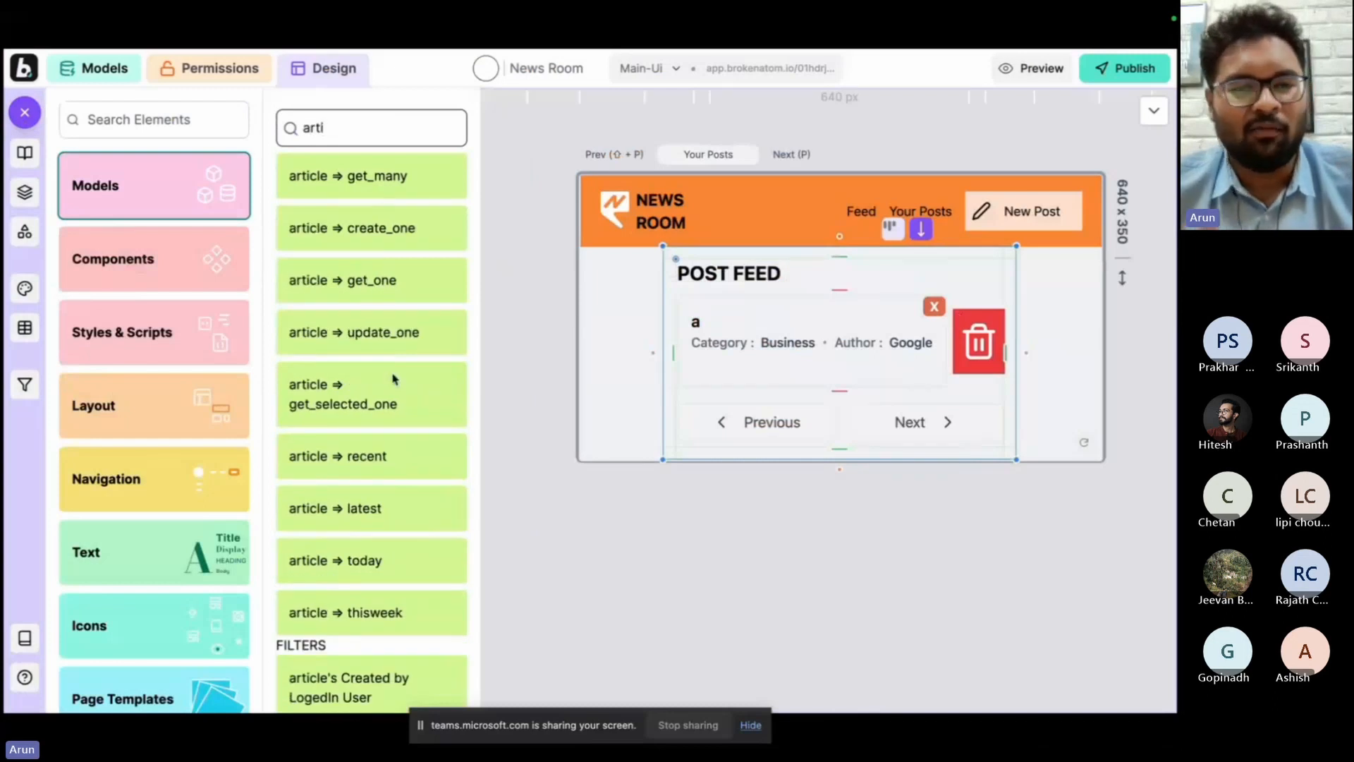
scroll(394, 380, down, 5)
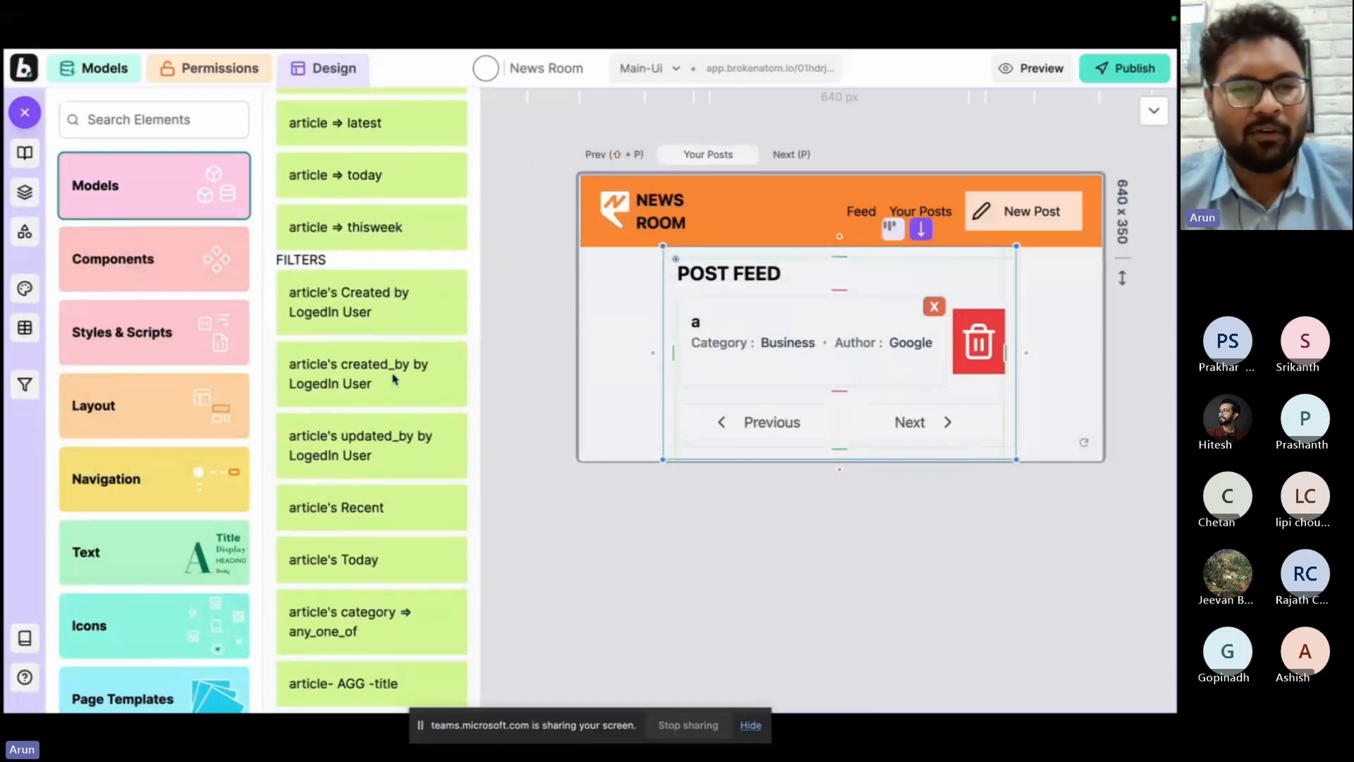
click(390, 311)
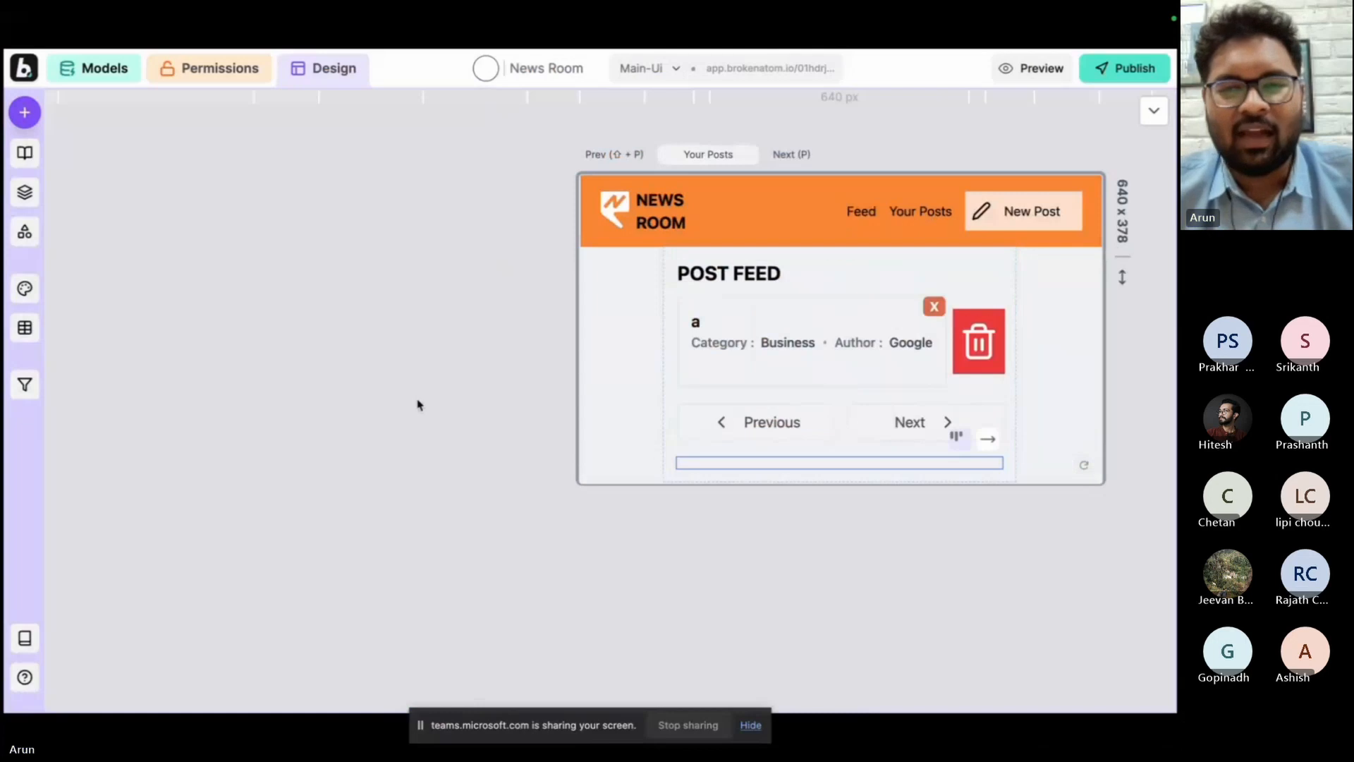
Make the Your Posts and New Post pages full width with the w-full style.
click(25, 192)
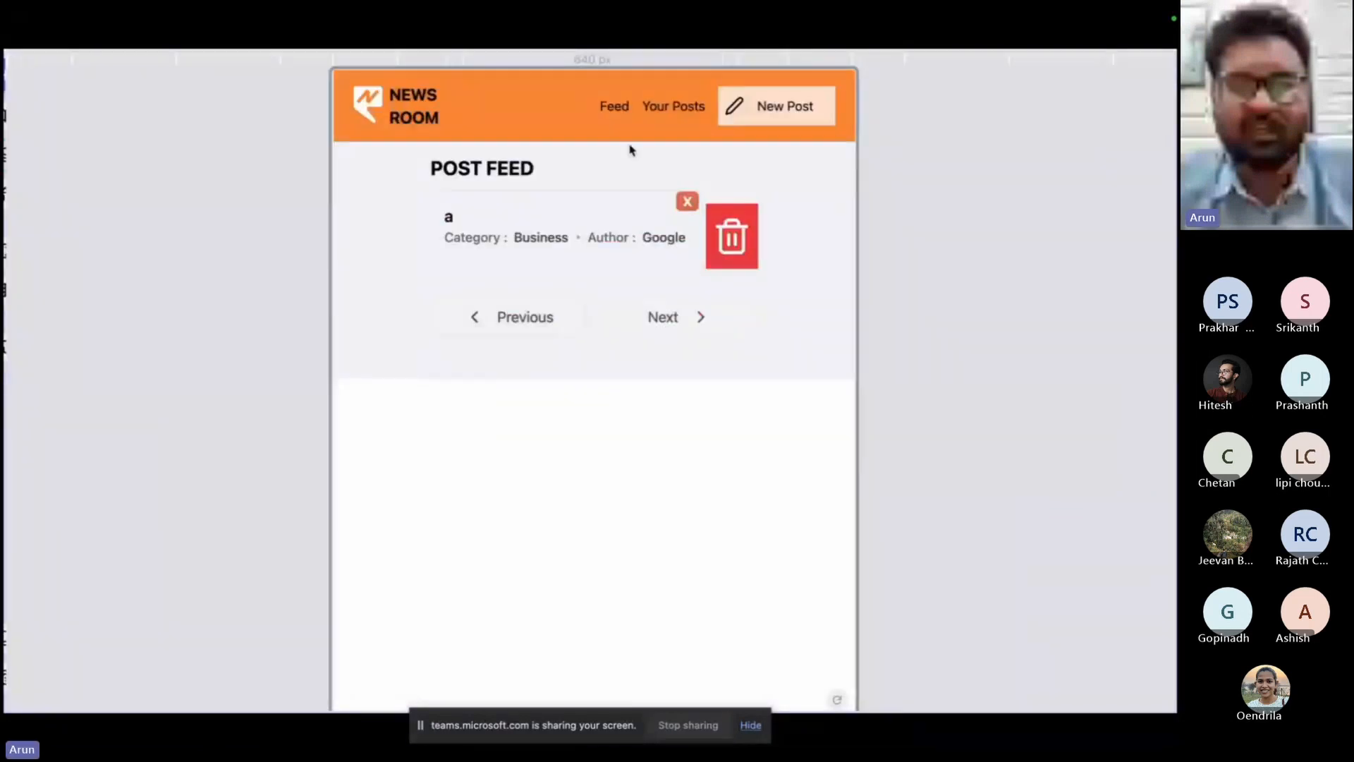
click(616, 106)
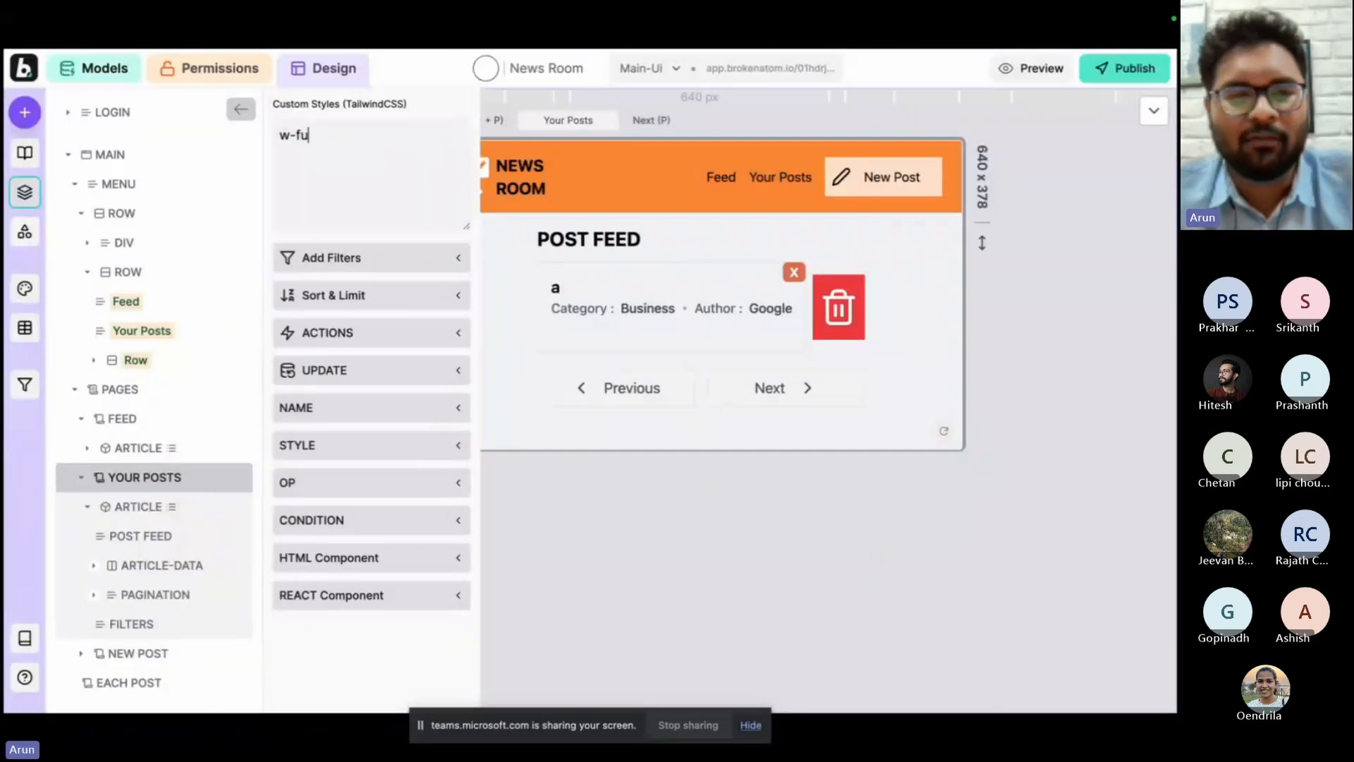
text(ll)
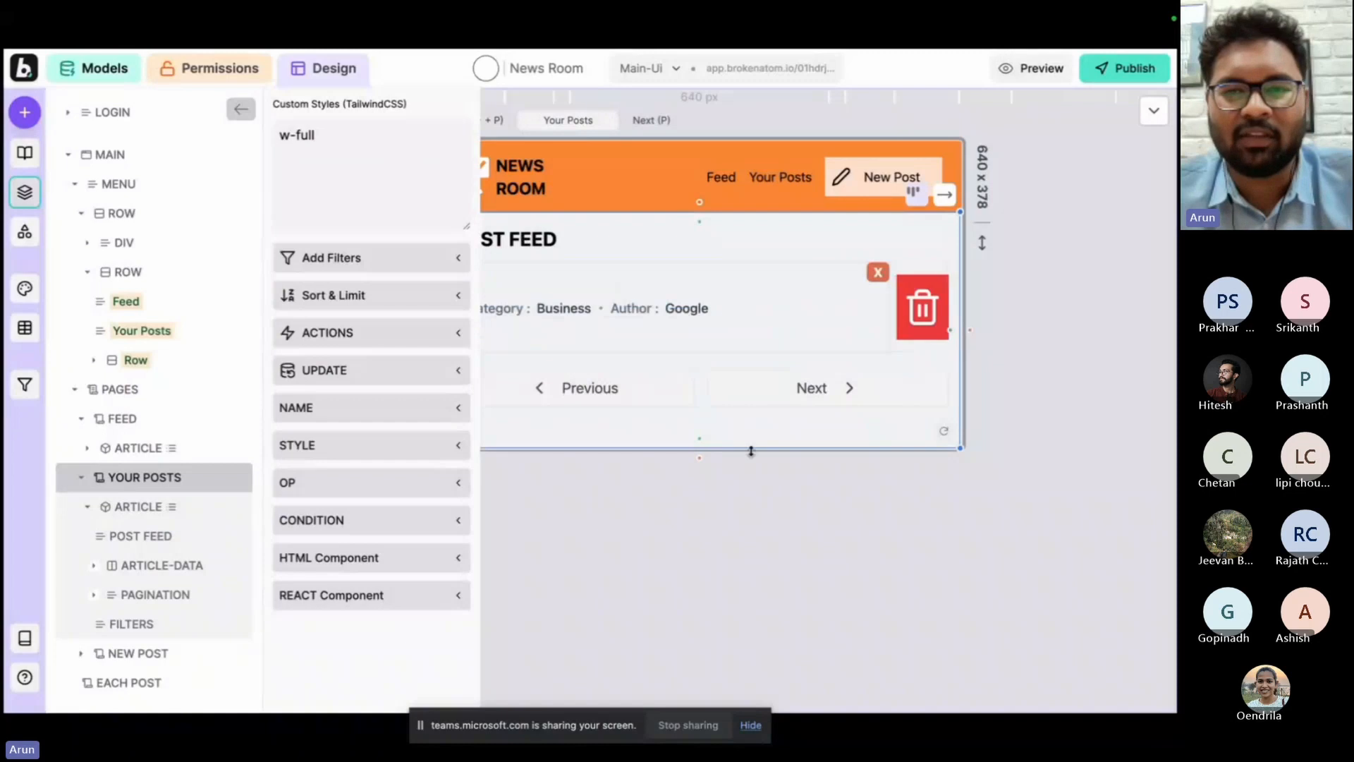
scroll(882, 519, left, 1)
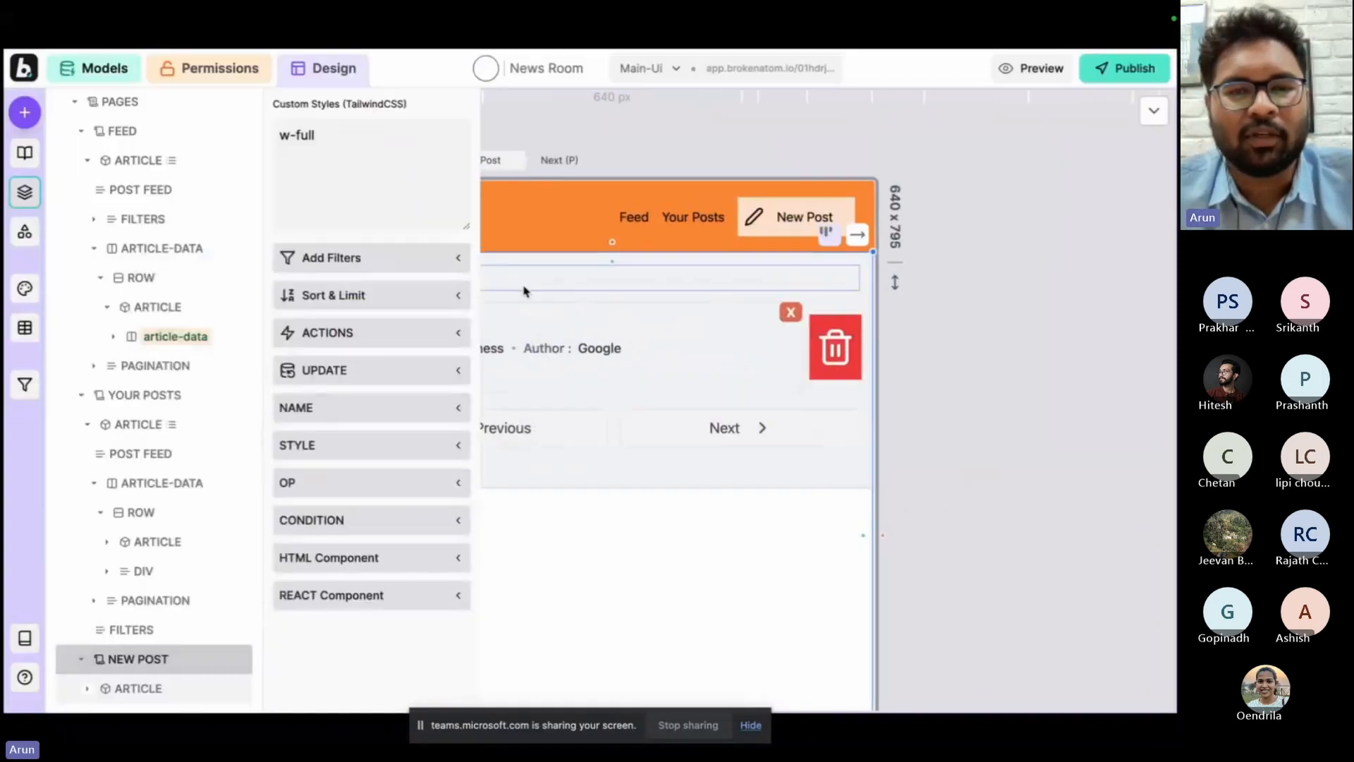
scroll(528, 289, left, 2)
Change the heading of the Your Posts page to "Your Posts".
click(529, 288)
click(332, 408)
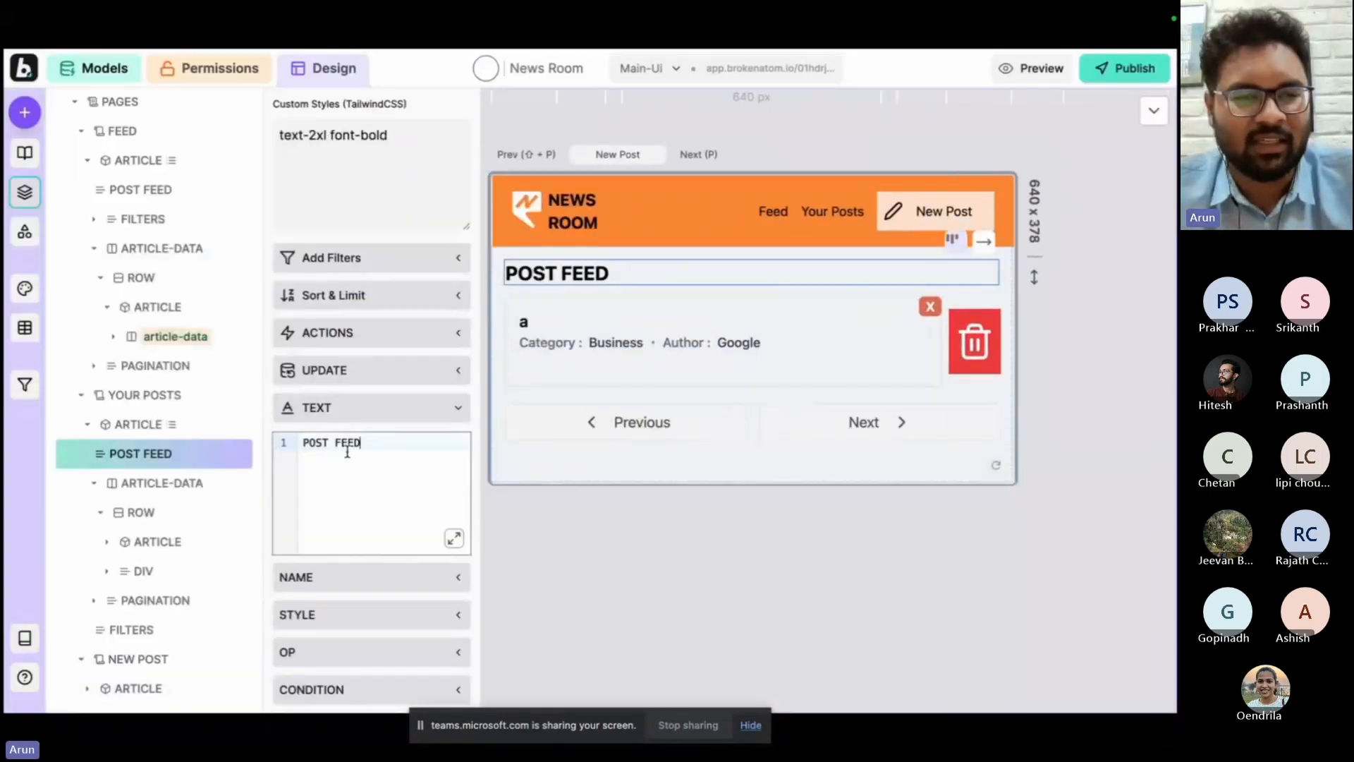
click(347, 451)
key(ctrl+a)
text(Y)
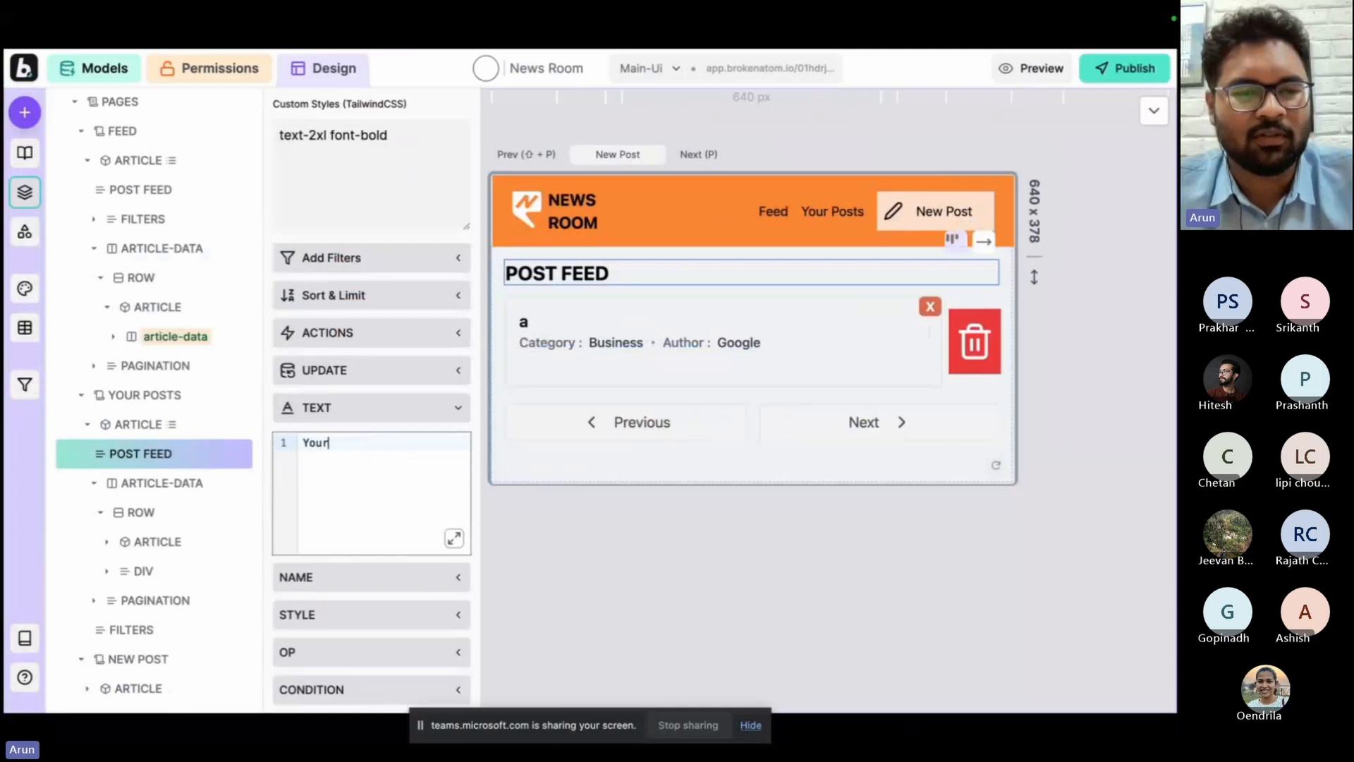
text(our Posts)
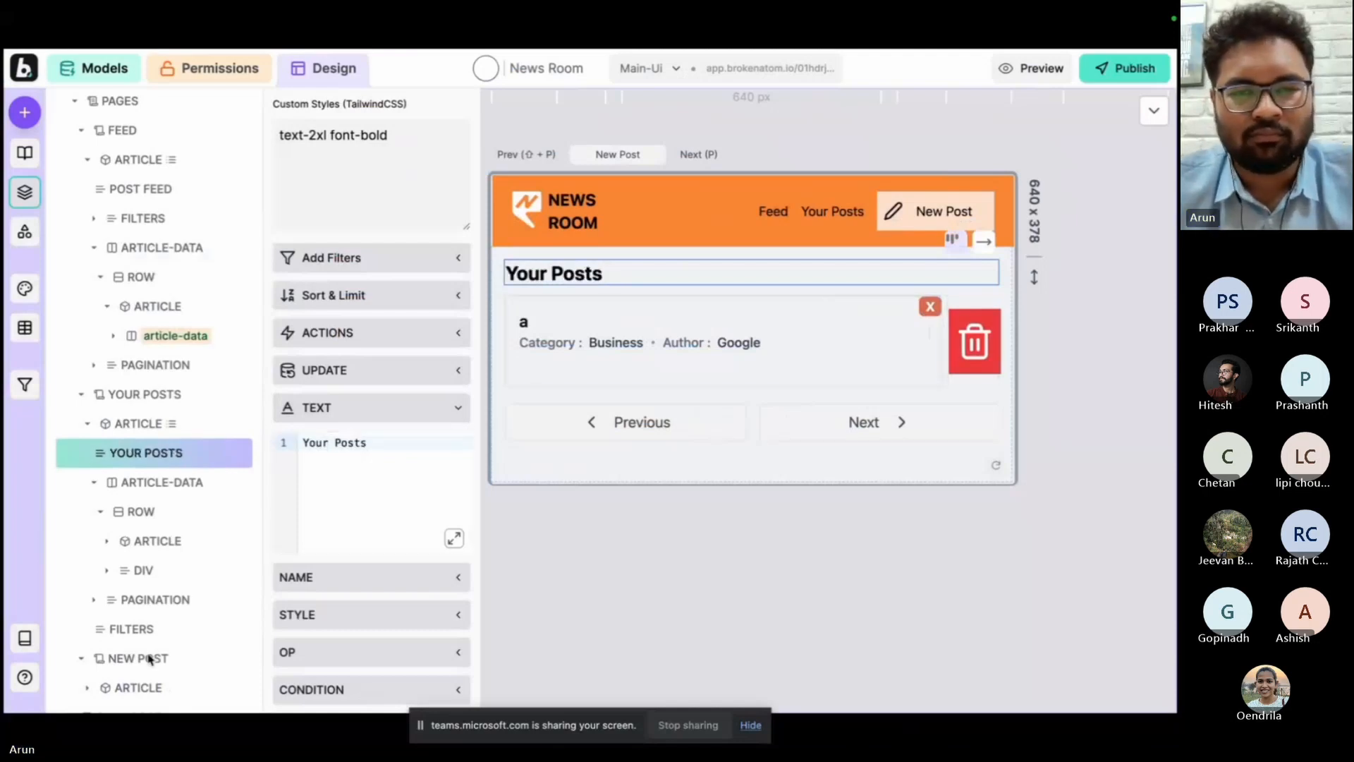
Change the New Post form's heading to "Create New Post" and style it with text-2xl font-bold.
click(139, 688)
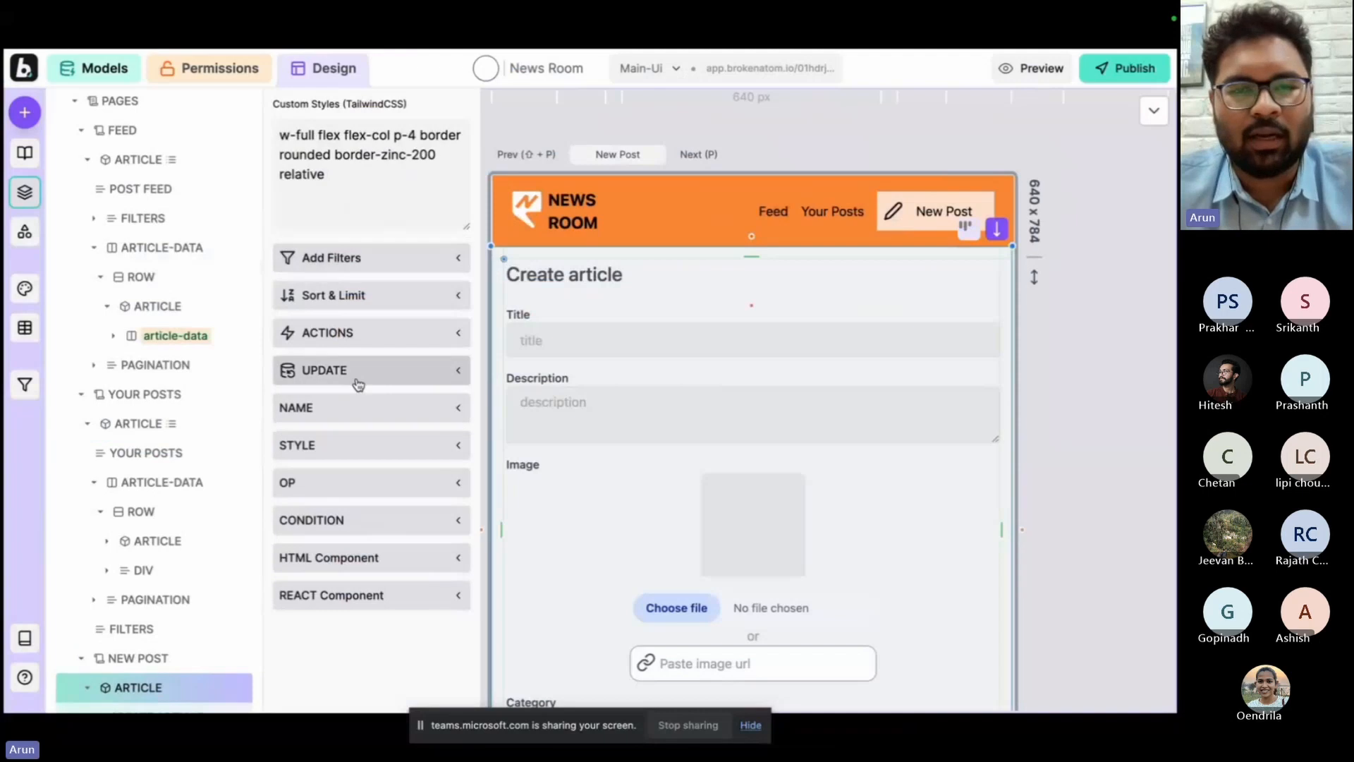
click(175, 590)
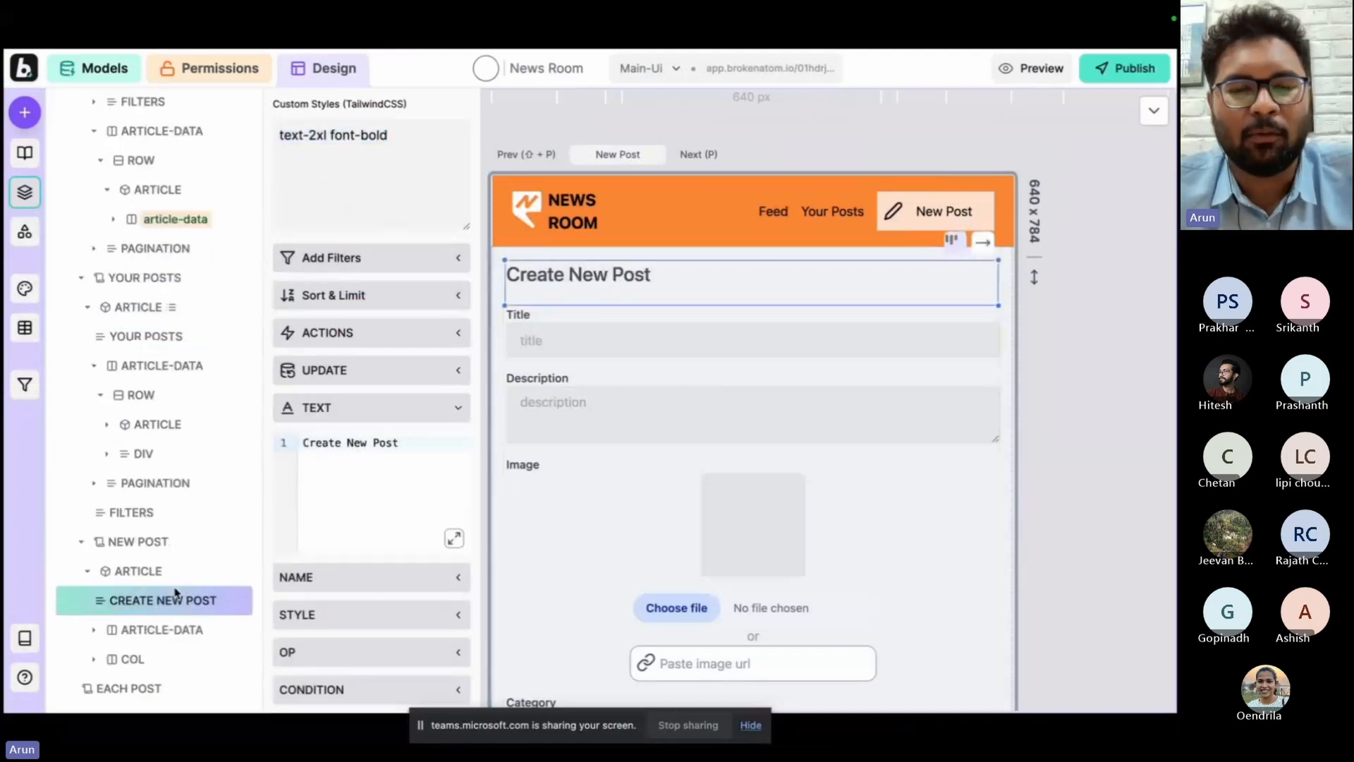
click(335, 151)
key(super+a)
text(text-2xl font-bold)
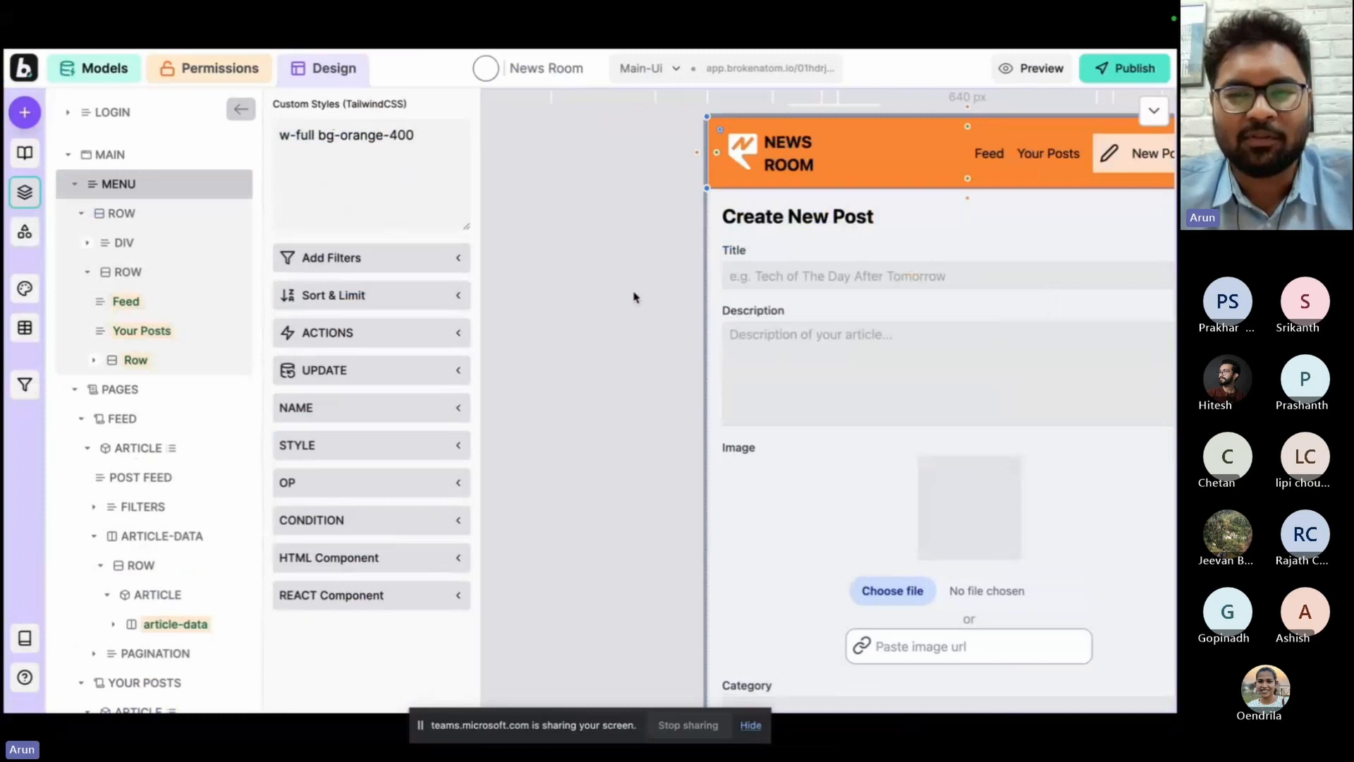
Preview the full New Post form and check the Feed and Your Posts menu links.
key(super+backslash)
scroll(644, 400, down, 1)
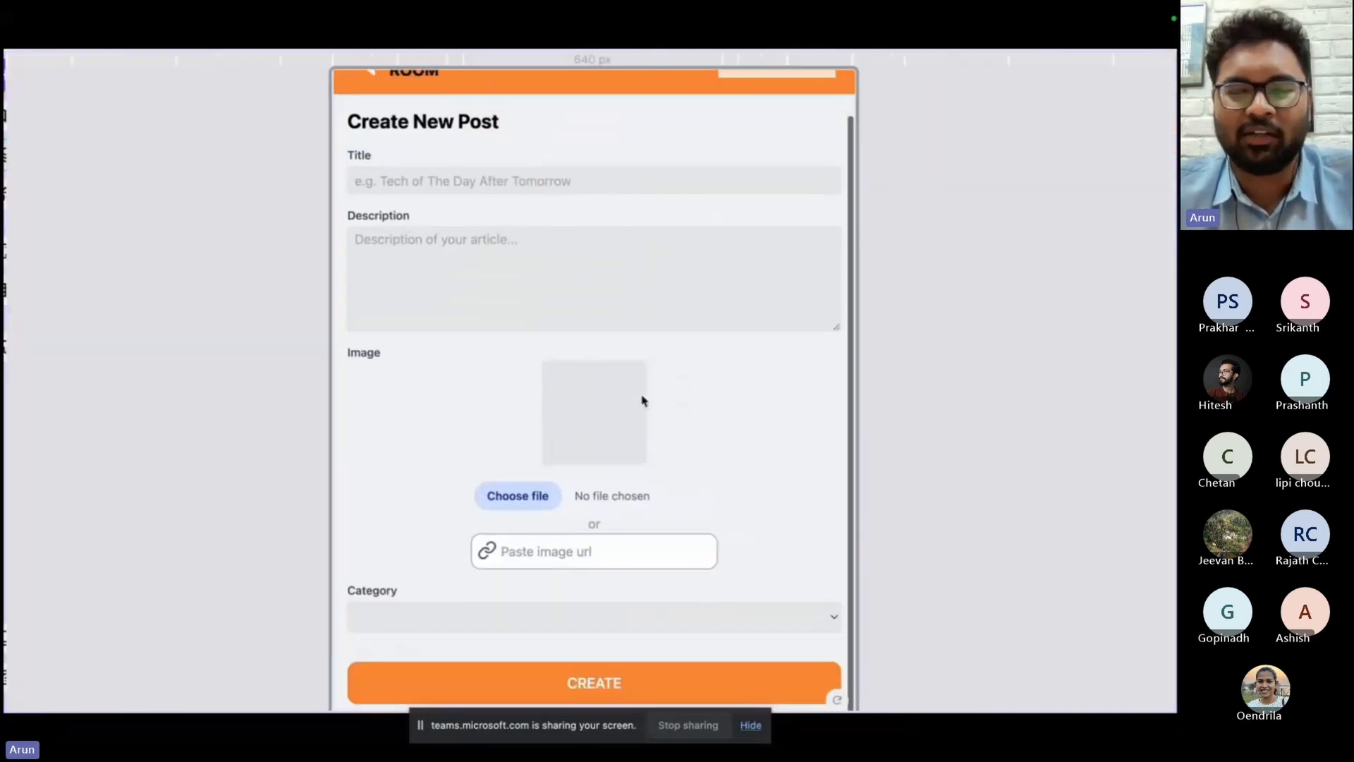
scroll(643, 401, up, 1)
scroll(643, 401, down, 1)
scroll(642, 400, up, 1)
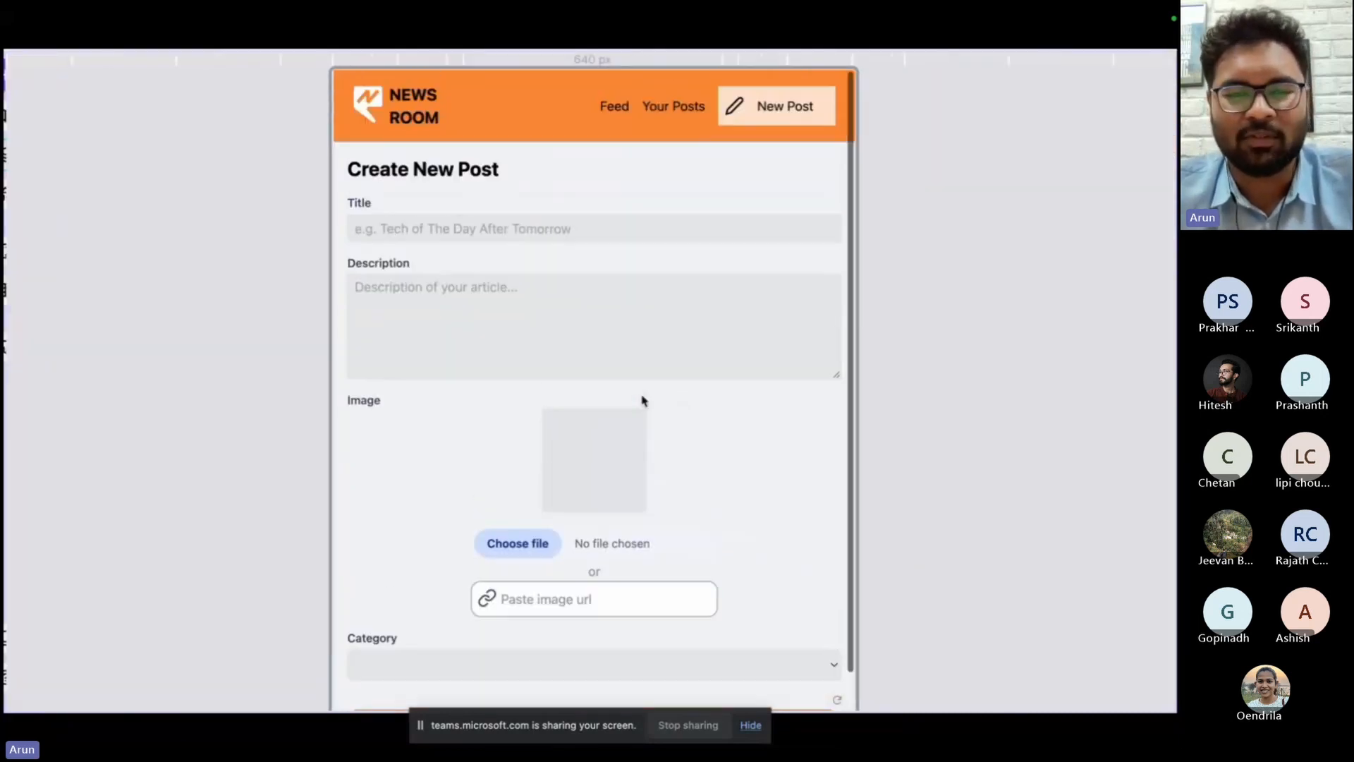
click(617, 109)
click(679, 118)
Give the article card on the Feed page a select-one action.
key(super+backslash)
click(549, 427)
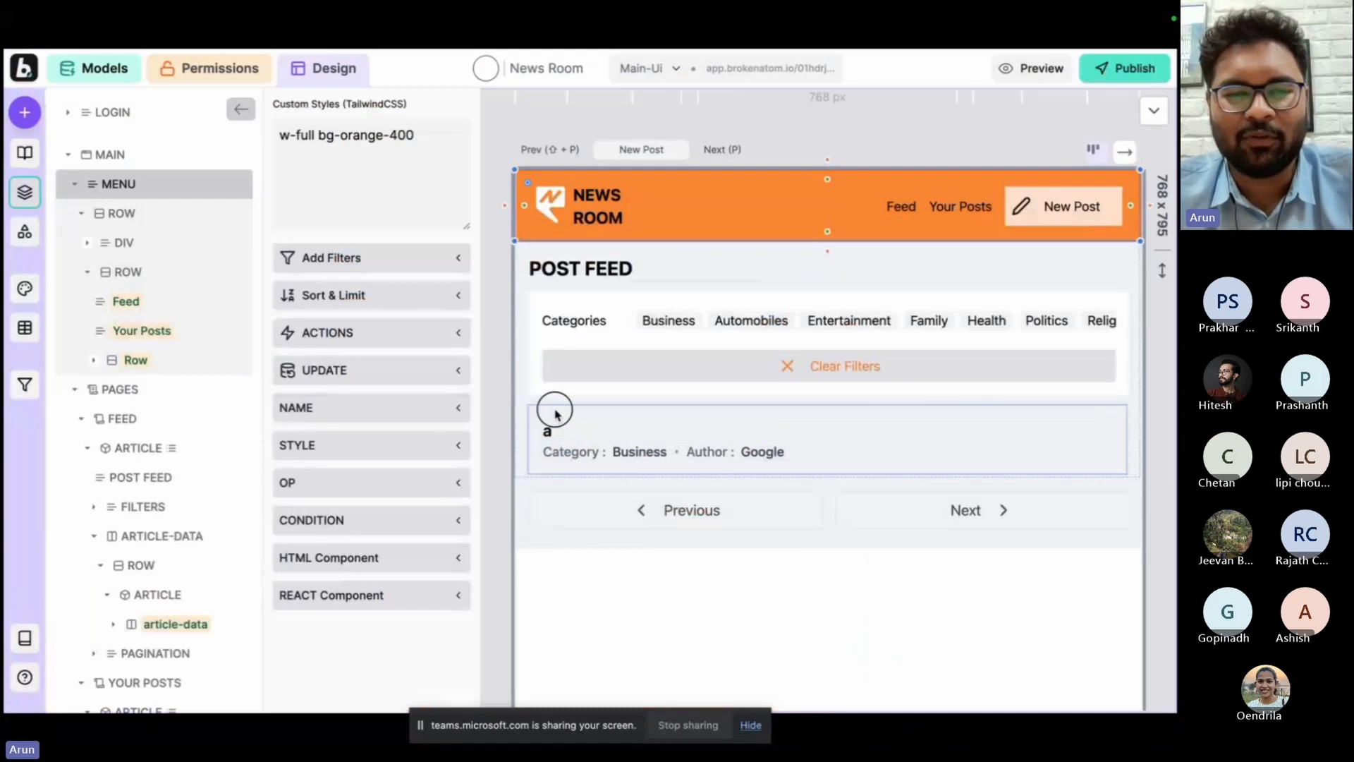
click(352, 333)
click(347, 377)
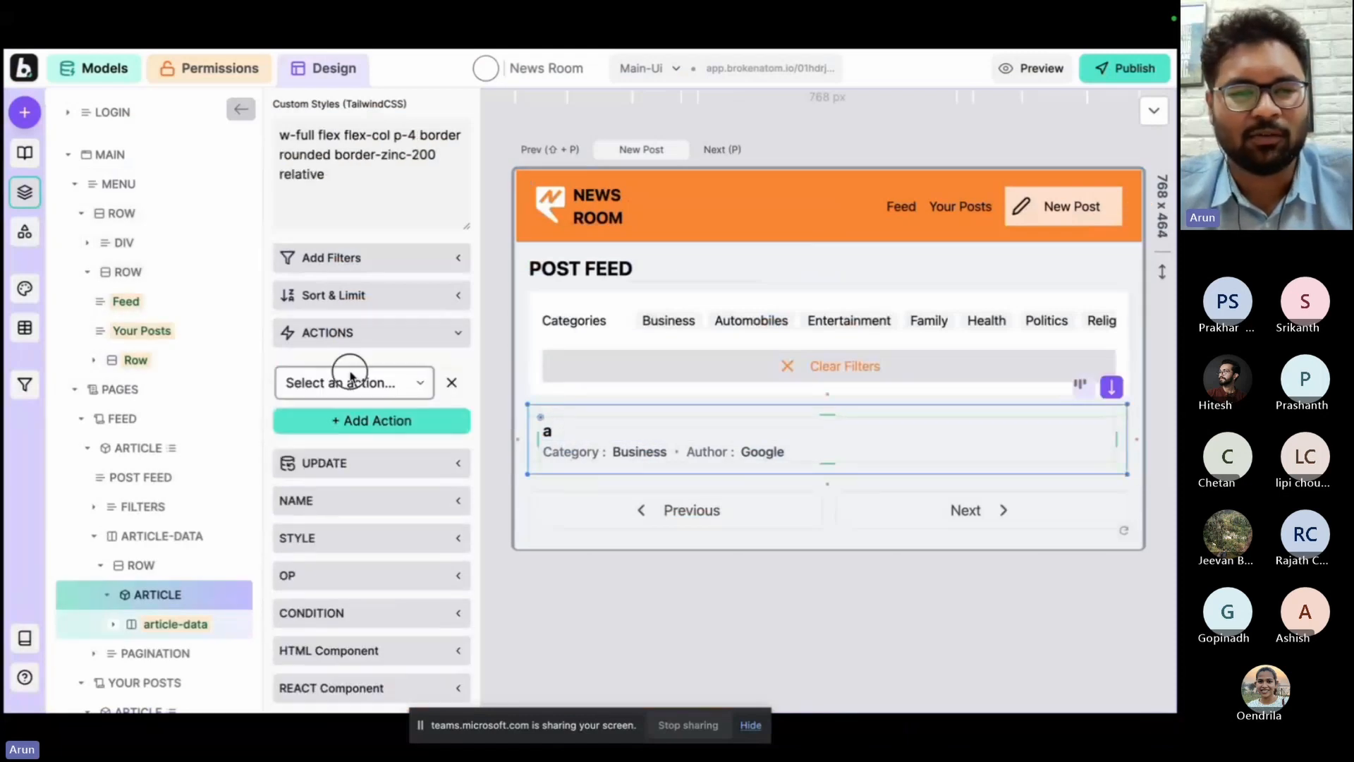
click(350, 379)
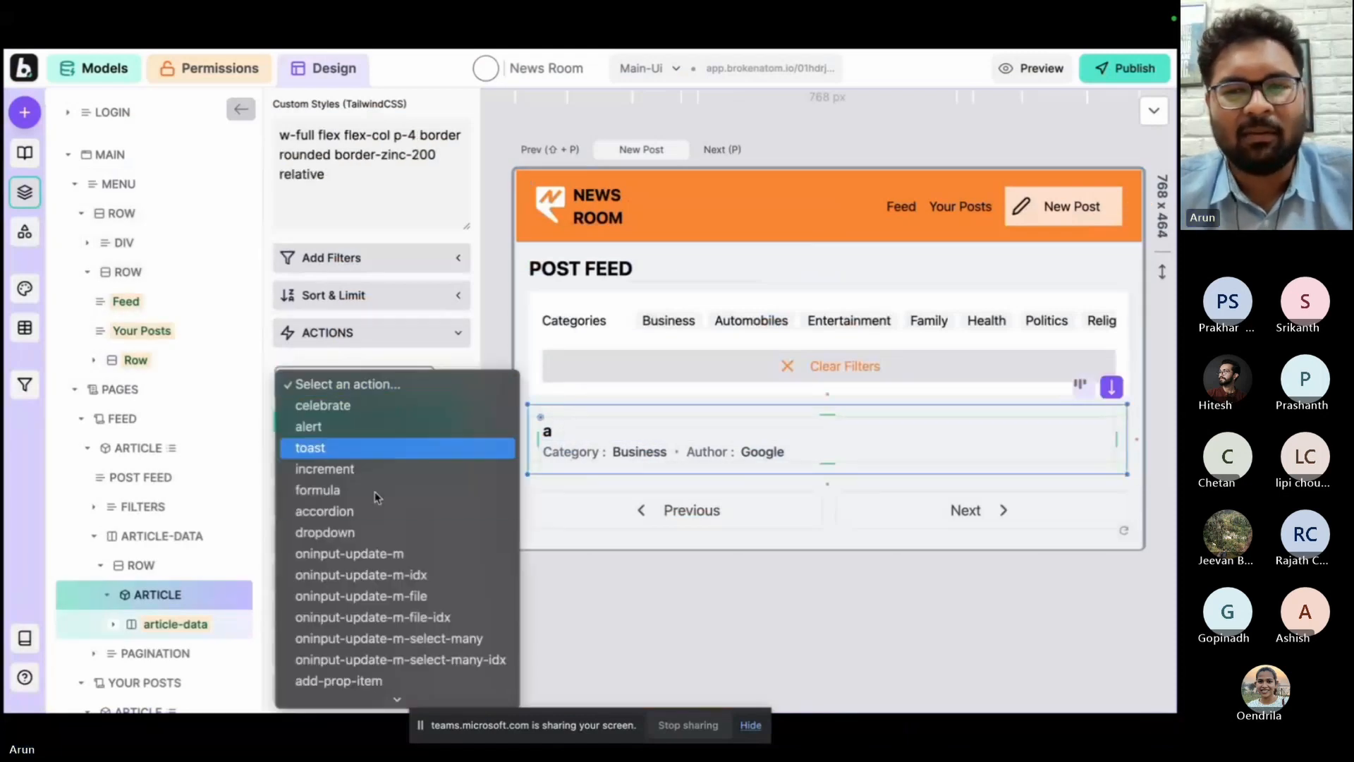
scroll(390, 539, down, 5)
click(388, 469)
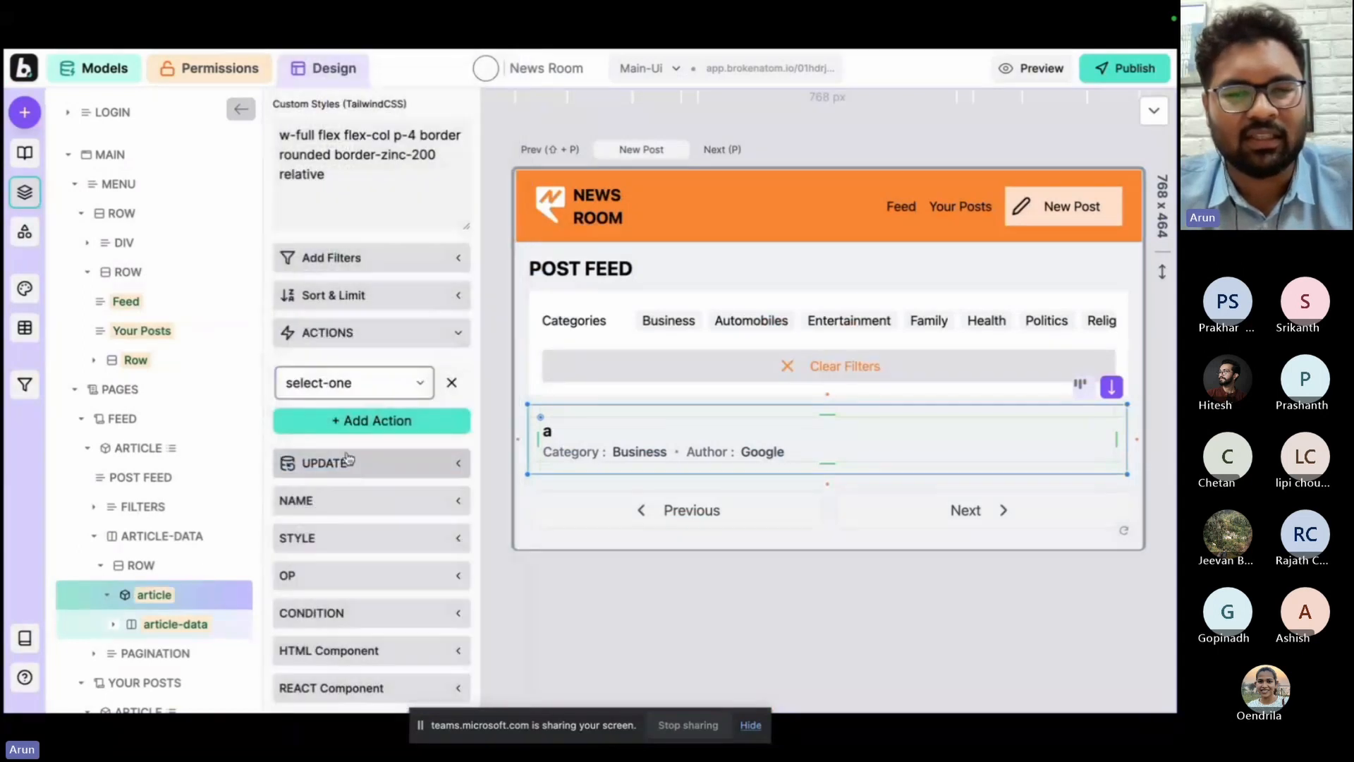
Add a go-to-page action to the feed's article card that leads to the Each Post page.
click(351, 418)
click(350, 426)
scroll(350, 435, down, 3)
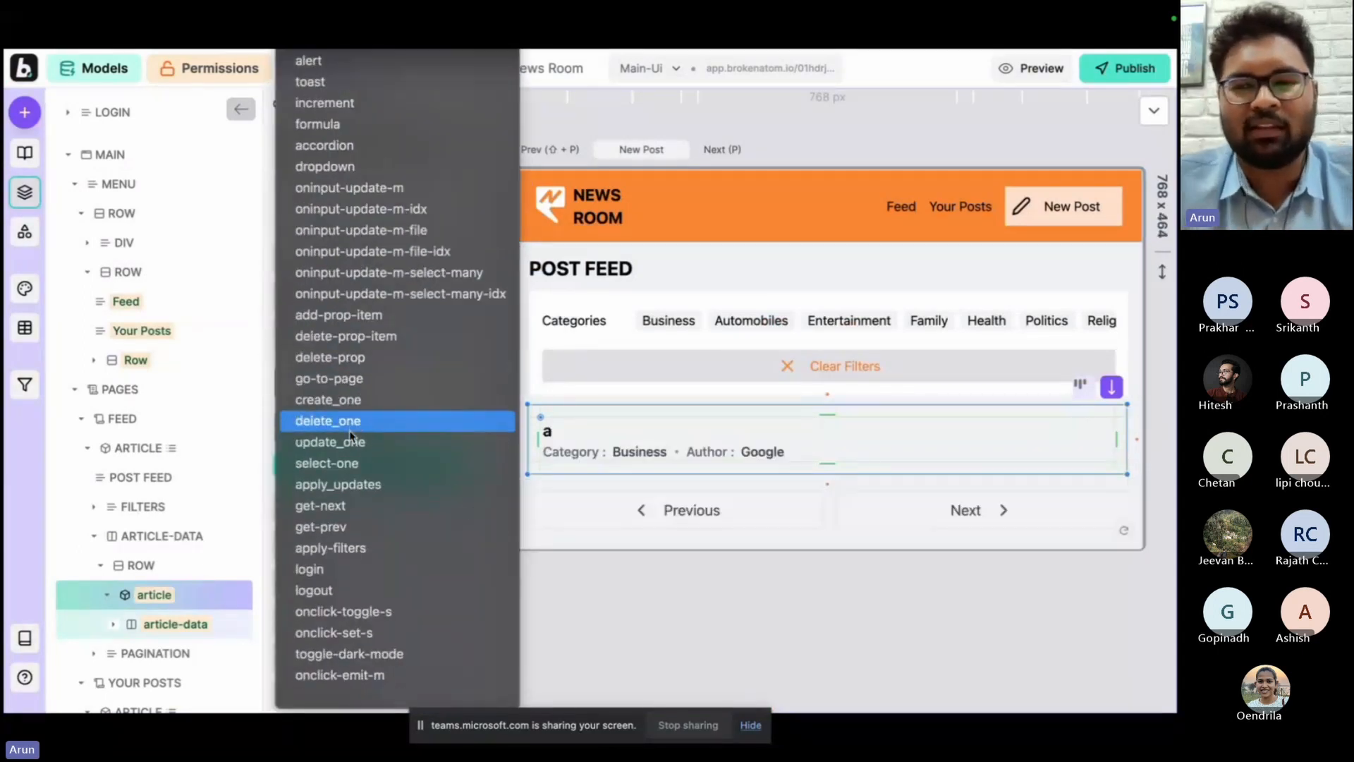
click(350, 379)
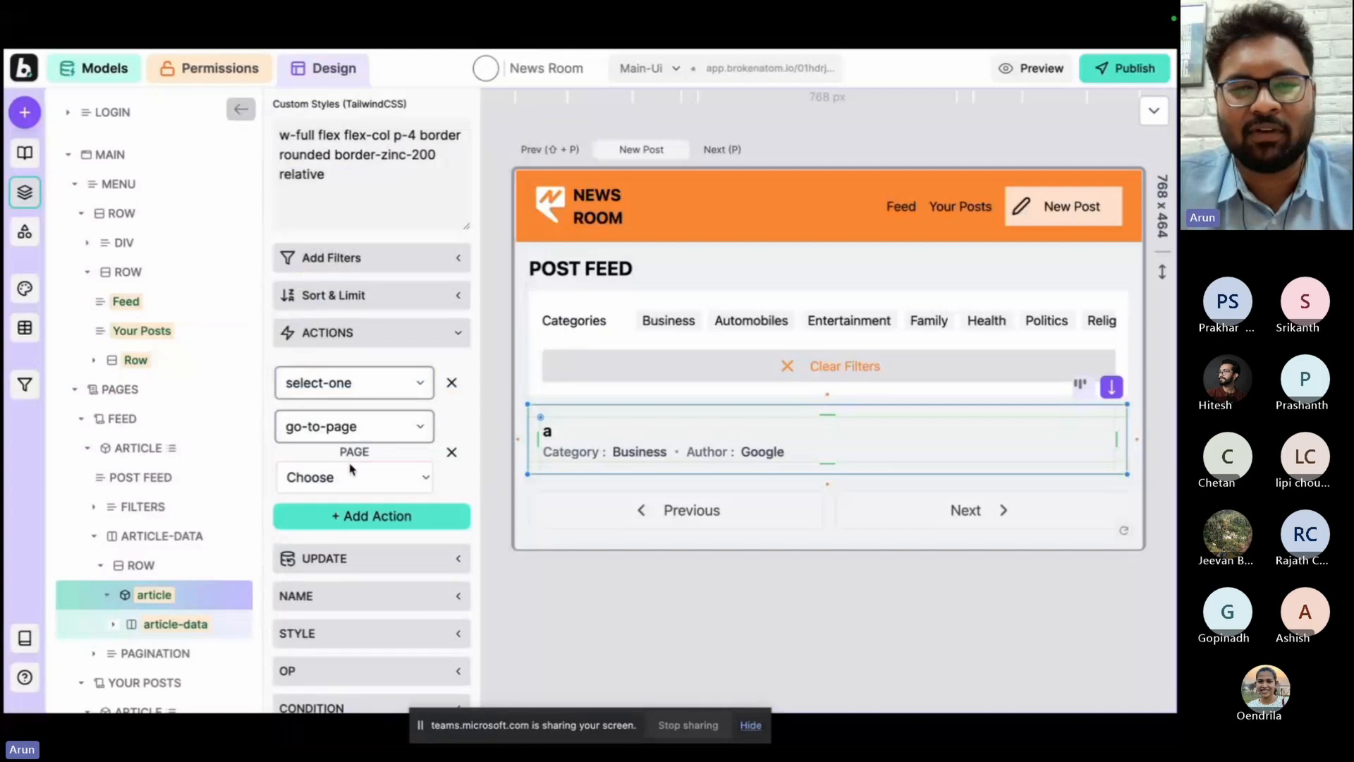
click(346, 480)
click(346, 562)
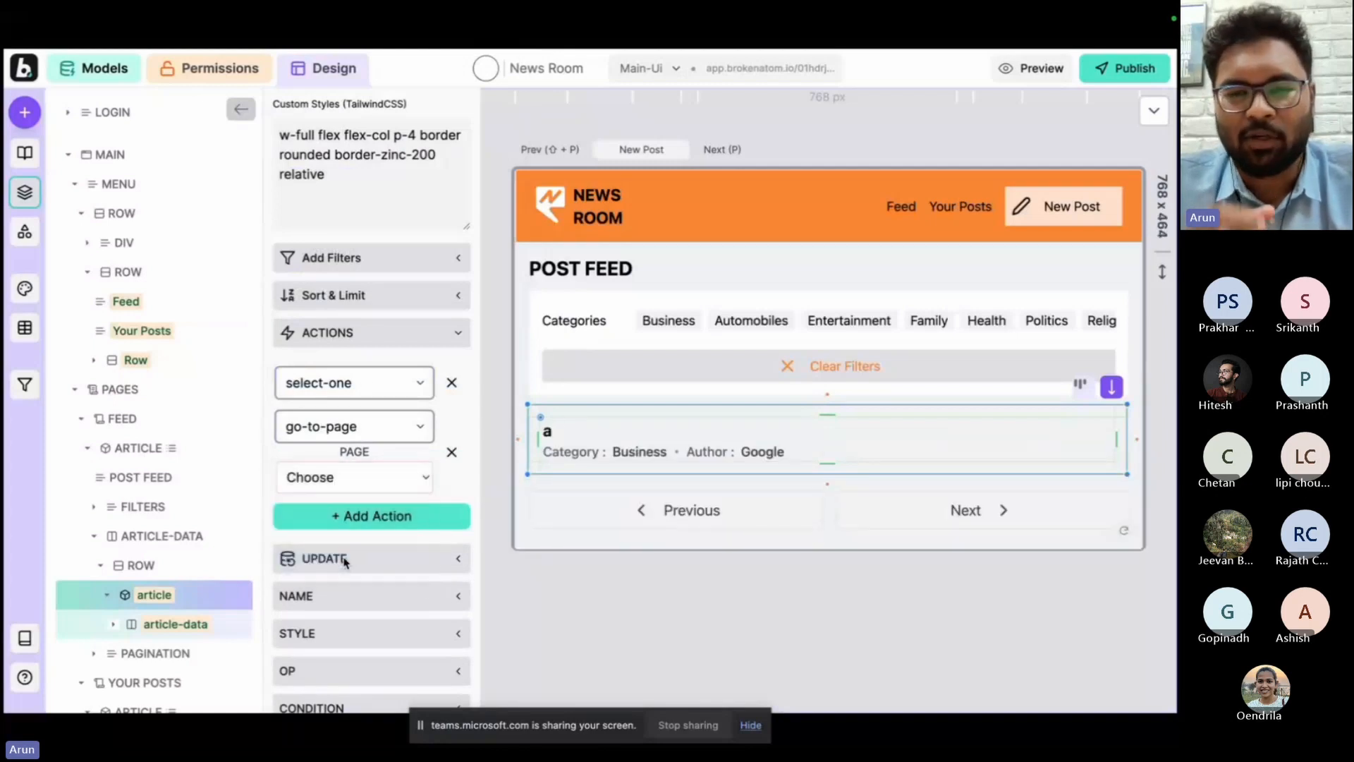
Give the article card on the Your Posts page a select-one action and a go-to-page action leading to Each Post.
key(f)
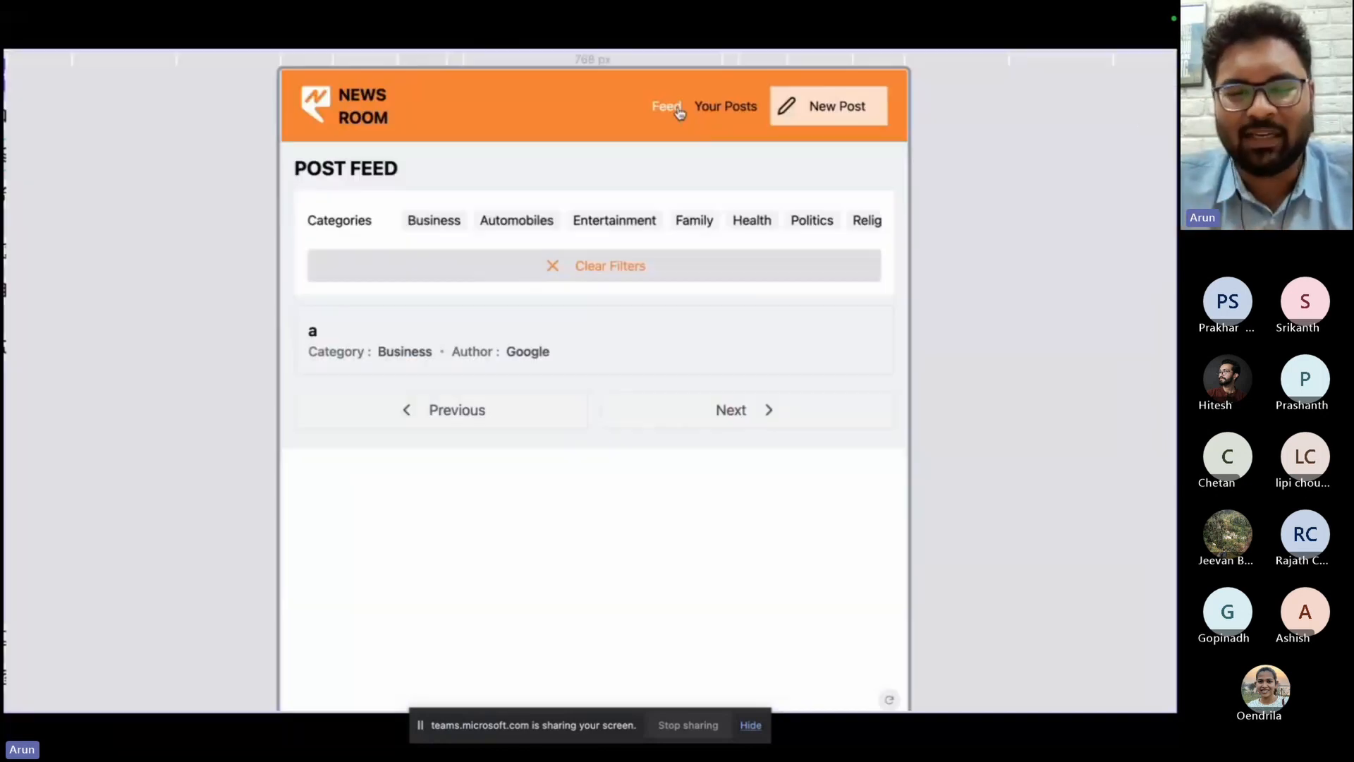
click(733, 111)
key(f)
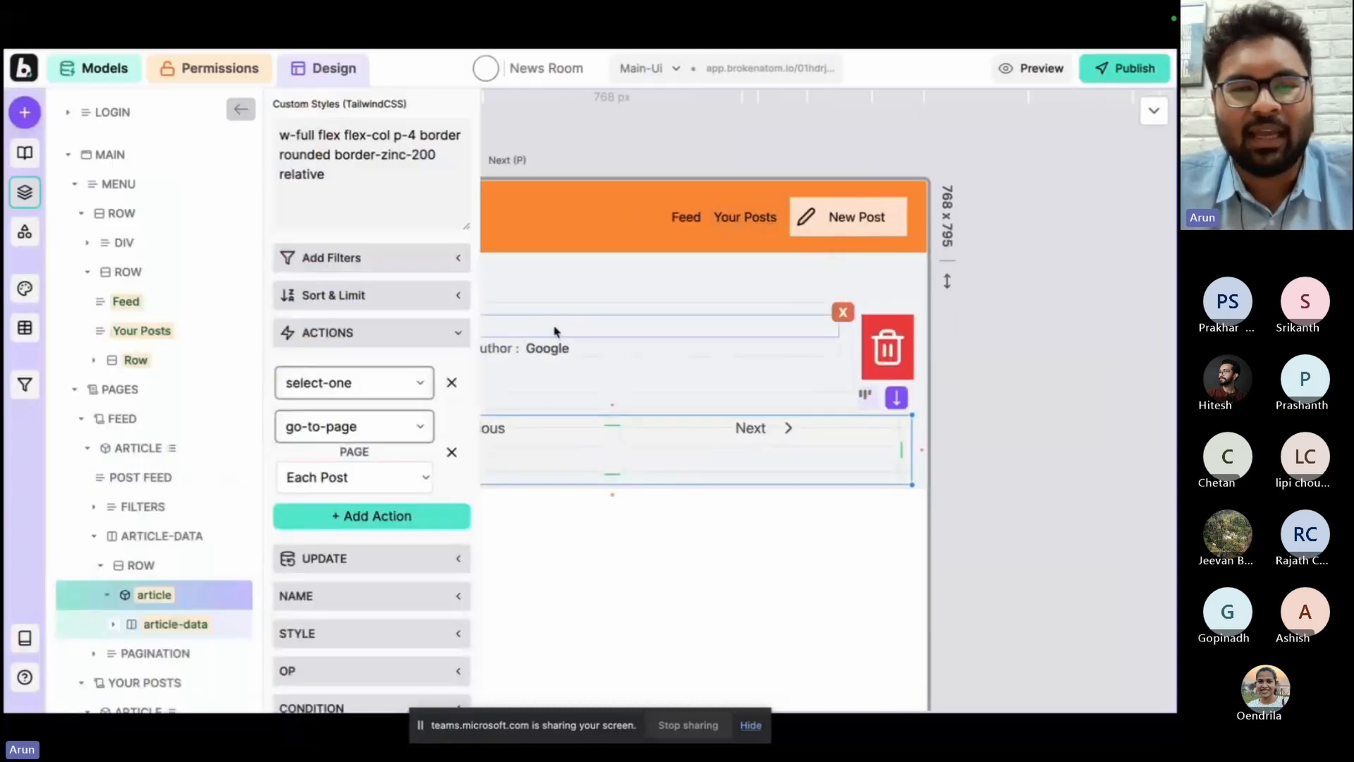
click(620, 317)
scroll(179, 504, down, 13)
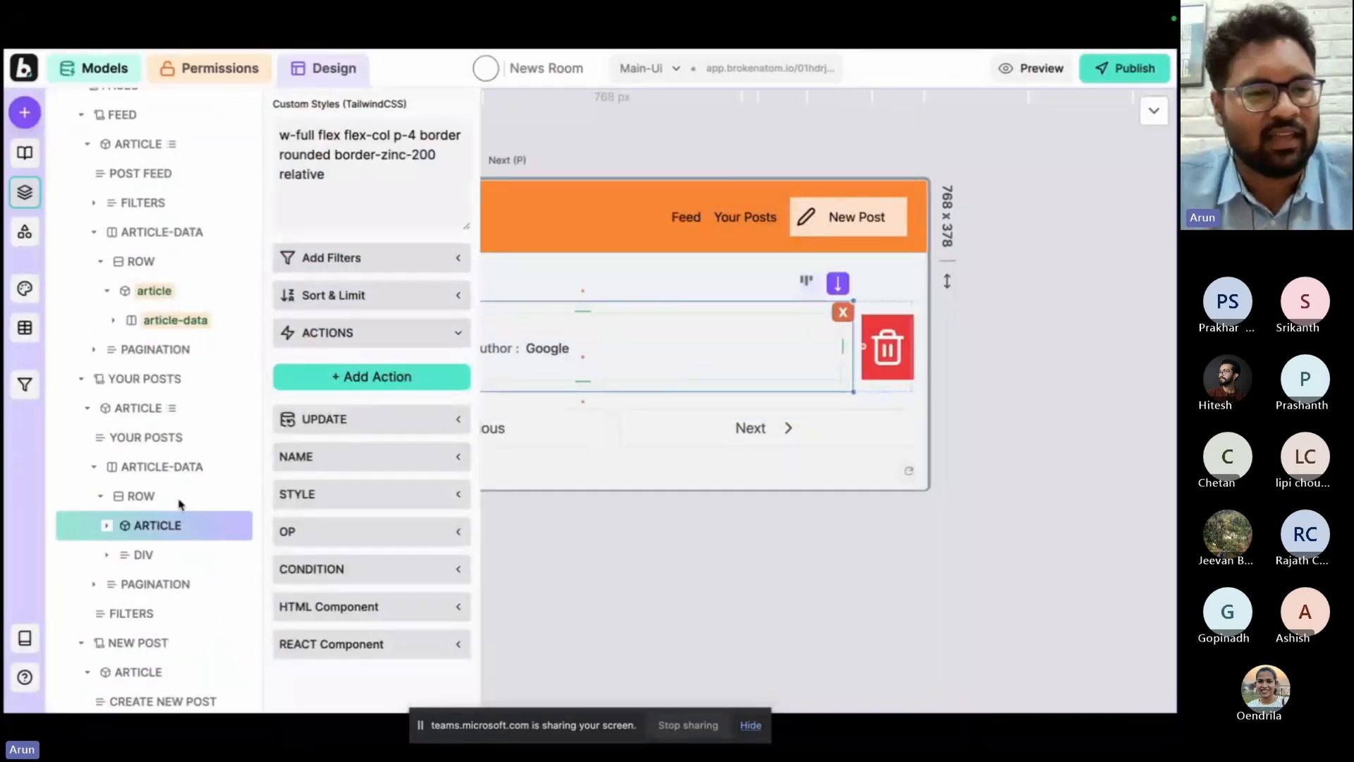
scroll(179, 504, up, 3)
scroll(180, 504, up, 5)
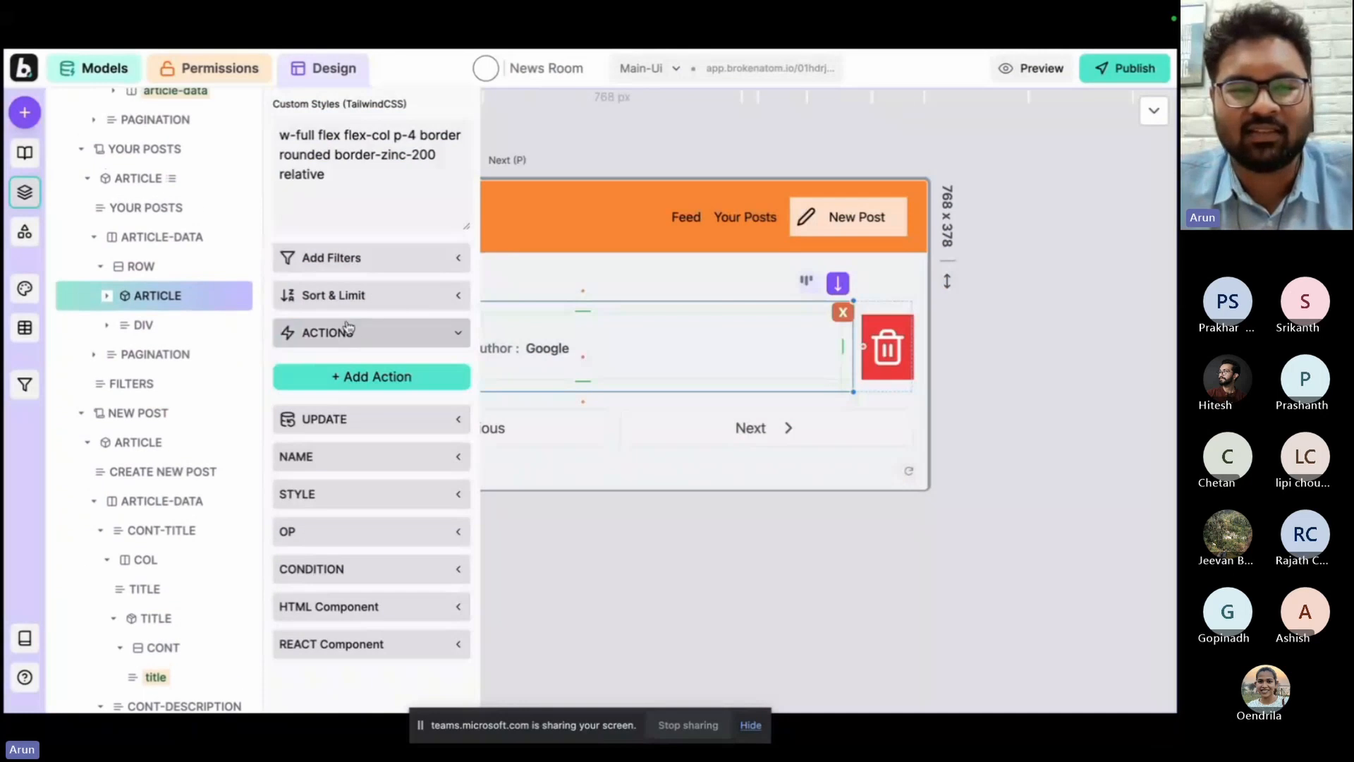
click(349, 377)
click(337, 386)
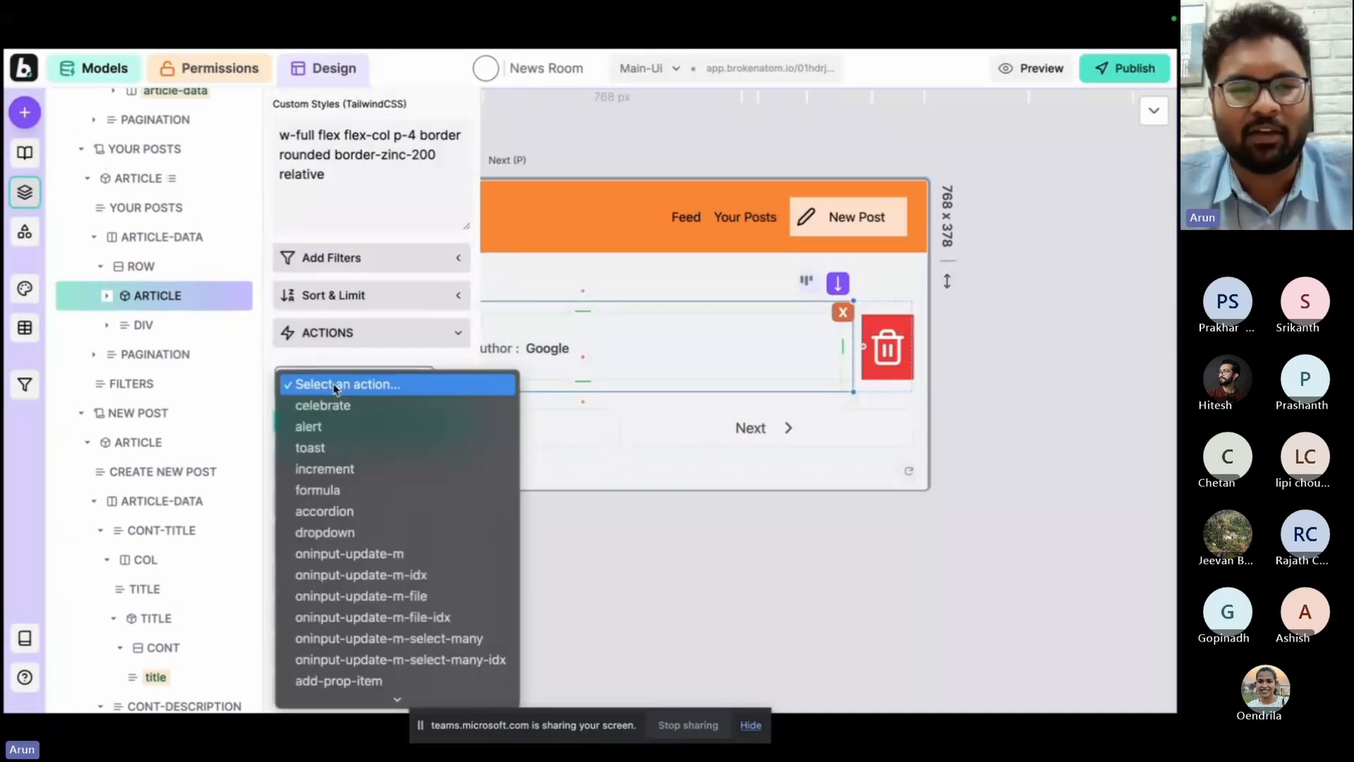
scroll(387, 596, down, 5)
click(388, 547)
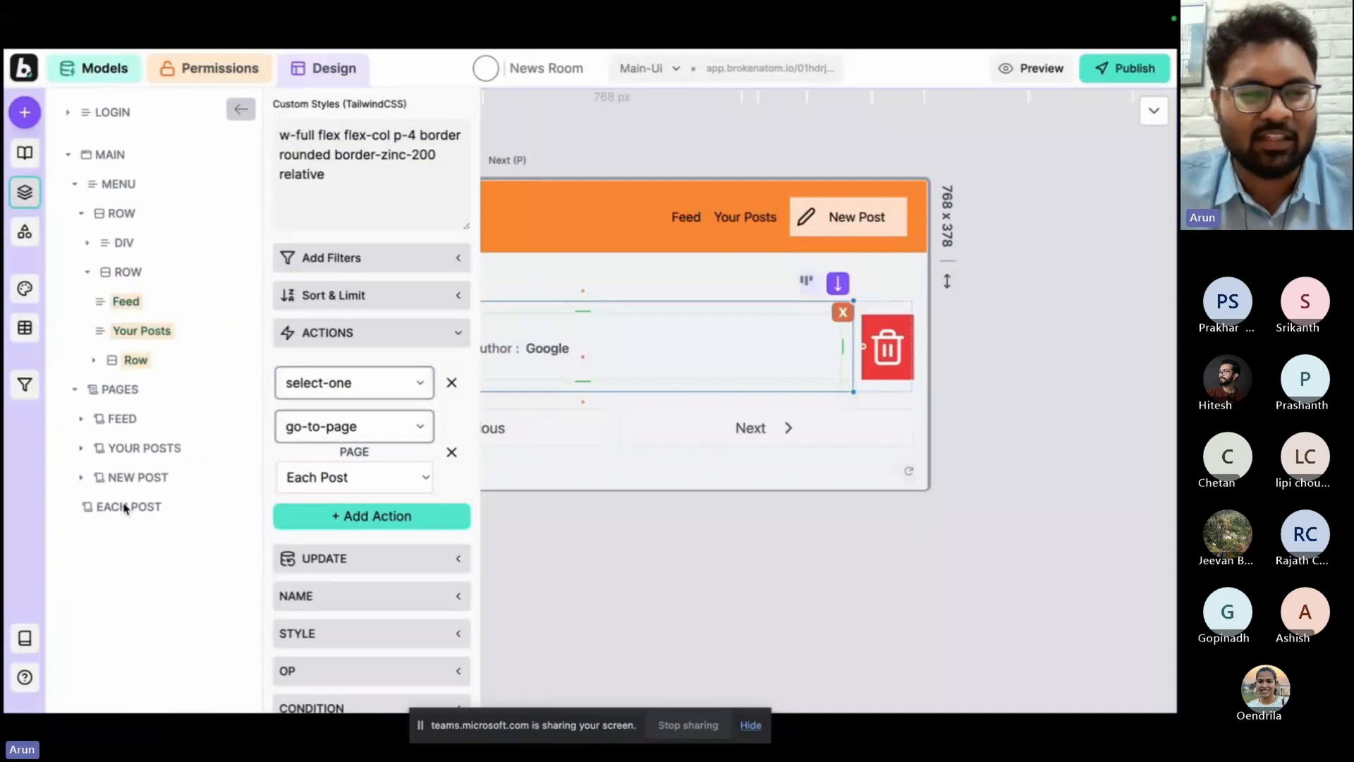
Add the article get_selected_one model element to the Each Post page.
click(126, 507)
click(24, 112)
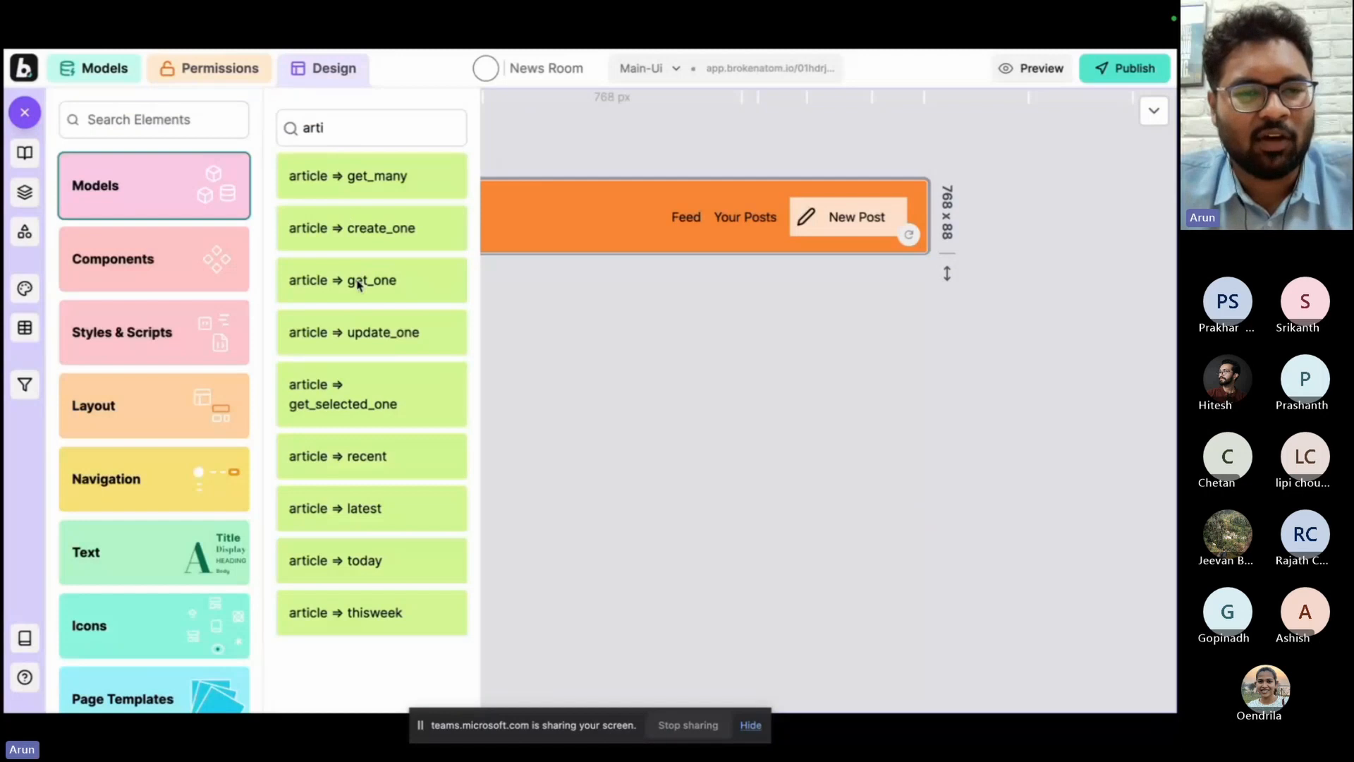
click(363, 393)
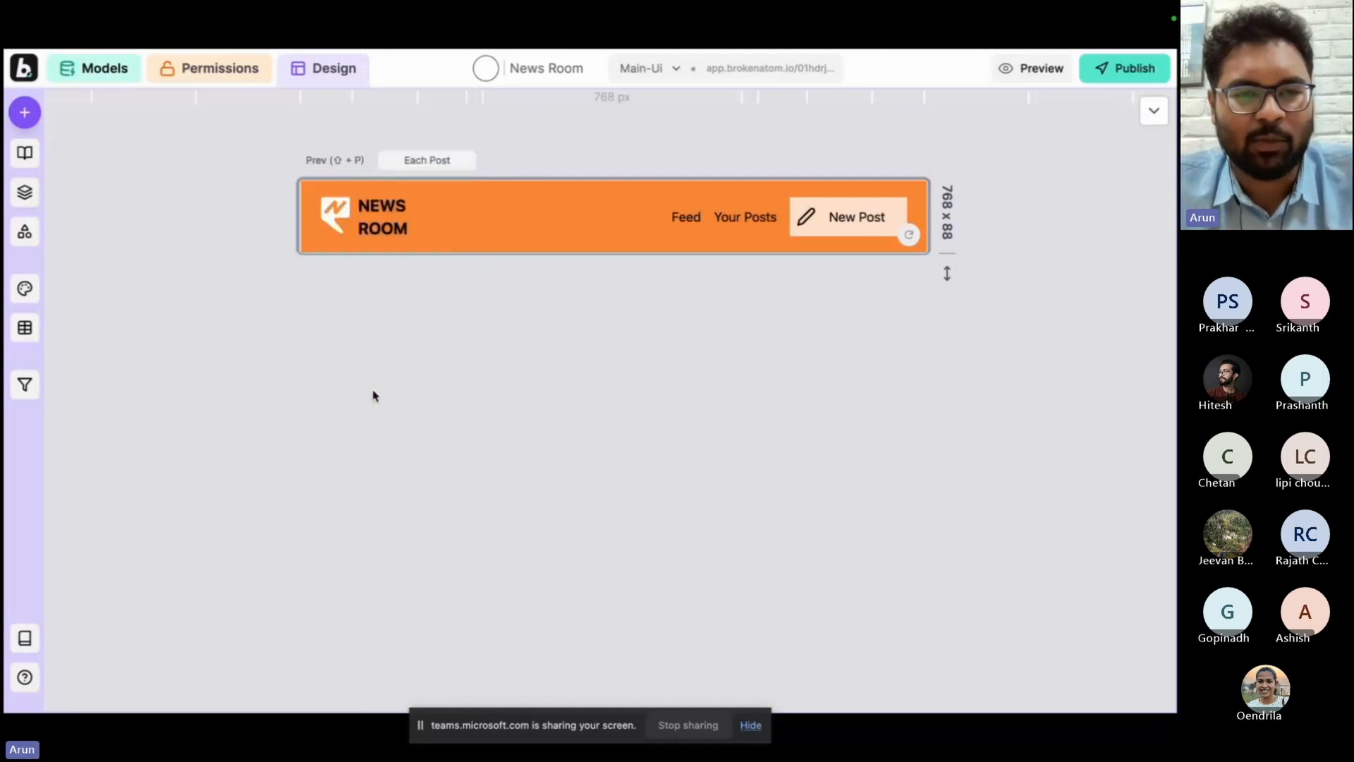
Give the Go Back row on the Each Post page the w-fit width class and test the row in preview.
text(w-)
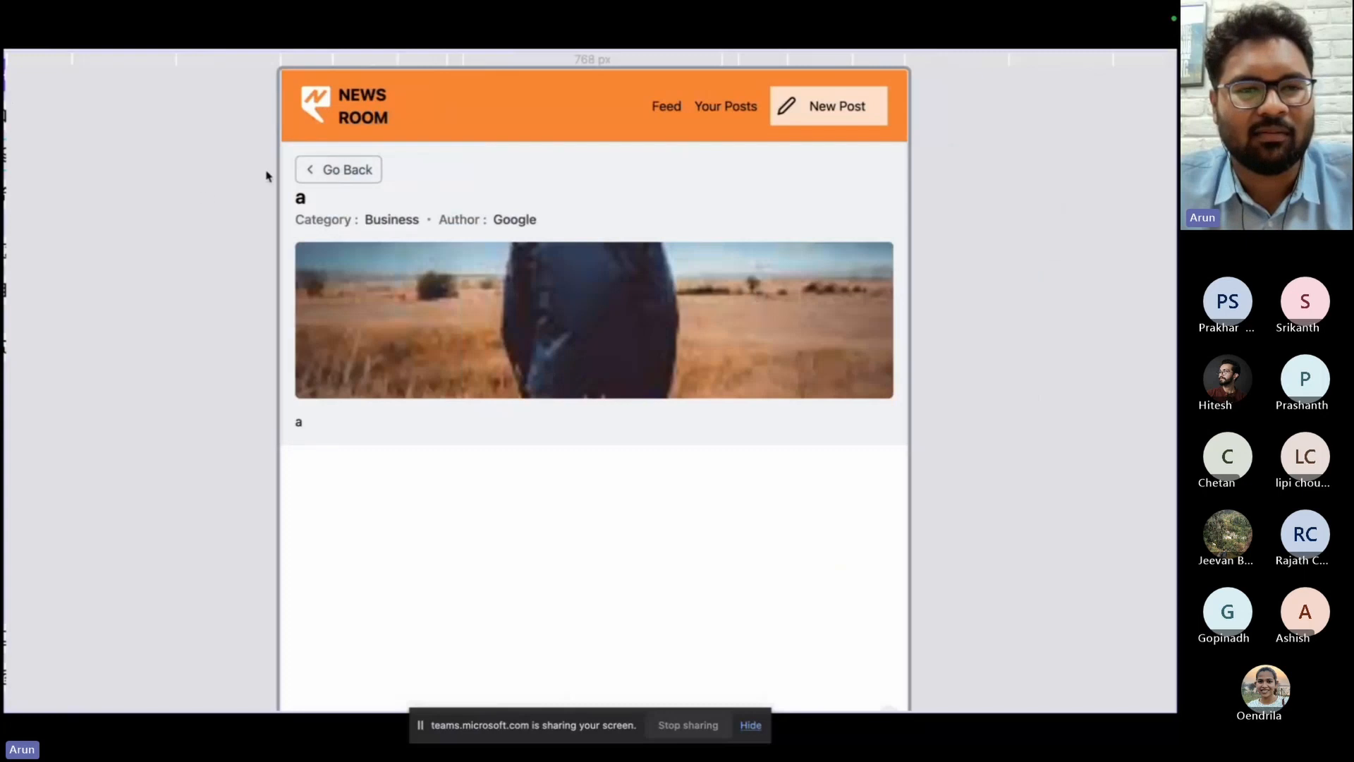
click(354, 168)
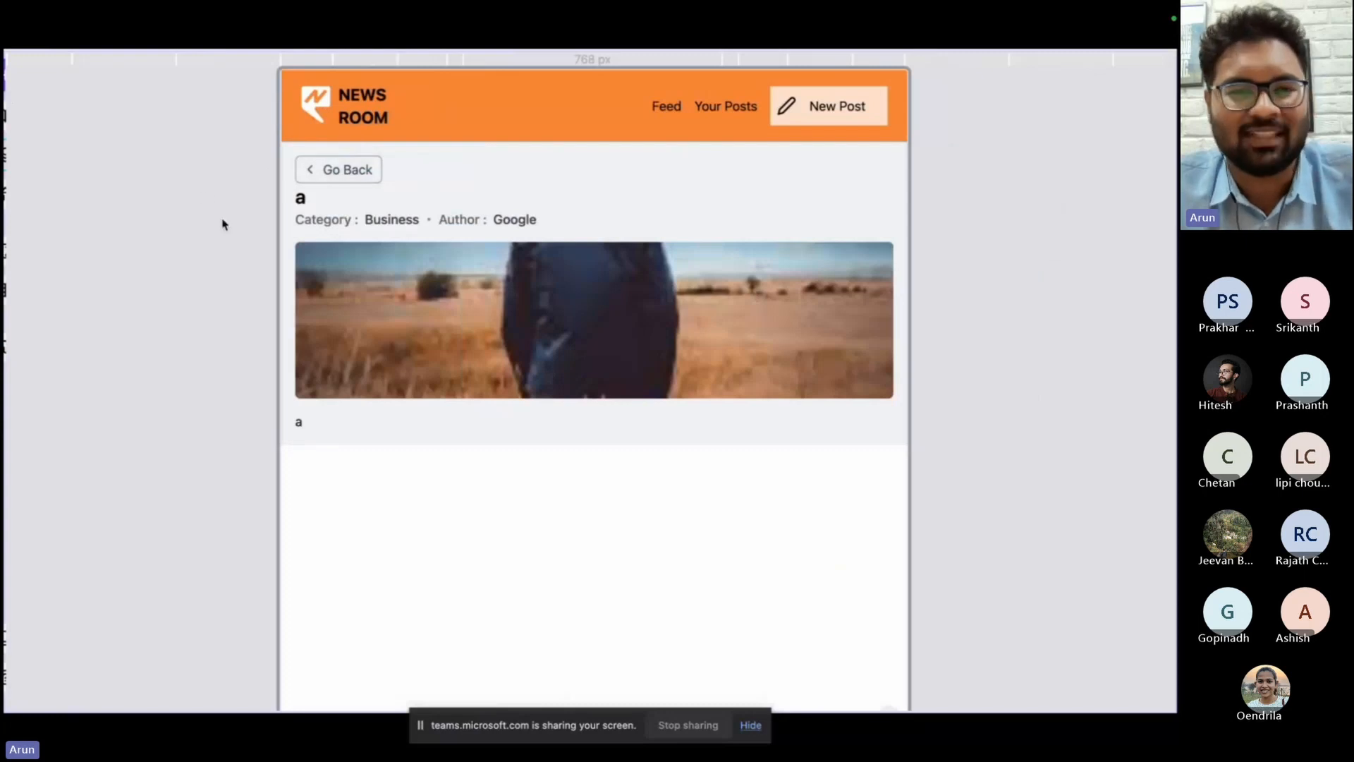
key(shift+p)
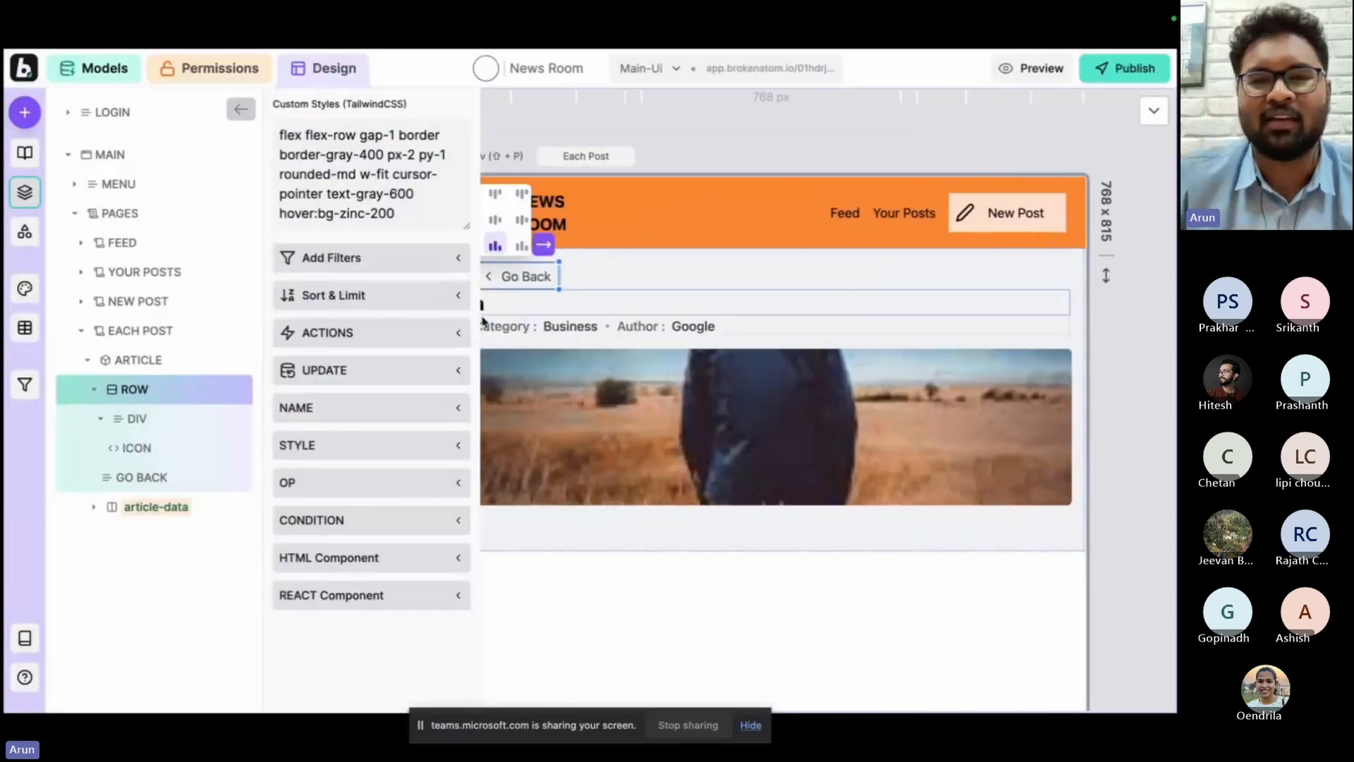
Add a go-to-page action to the Go Back row of the Each Post page, leading to Feed.
click(363, 333)
click(364, 380)
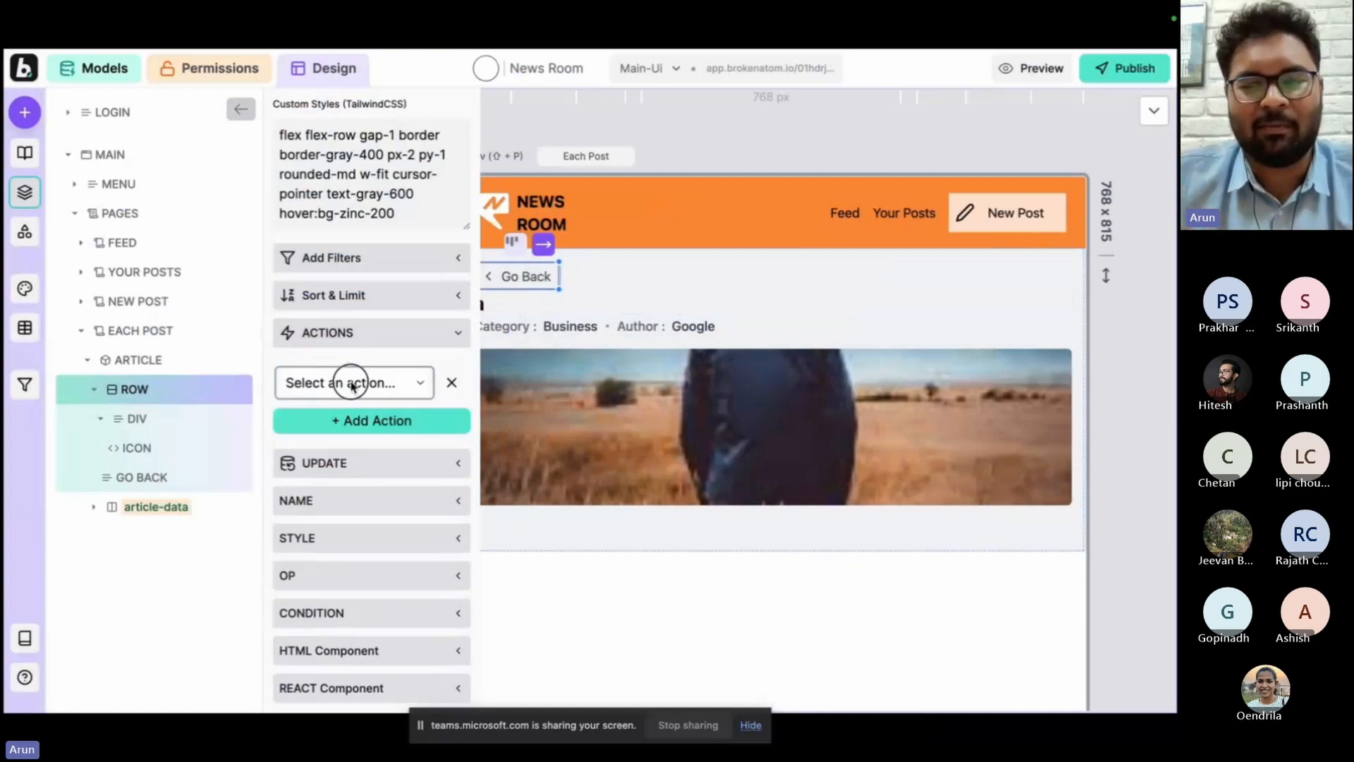
click(352, 382)
scroll(358, 447, down, 5)
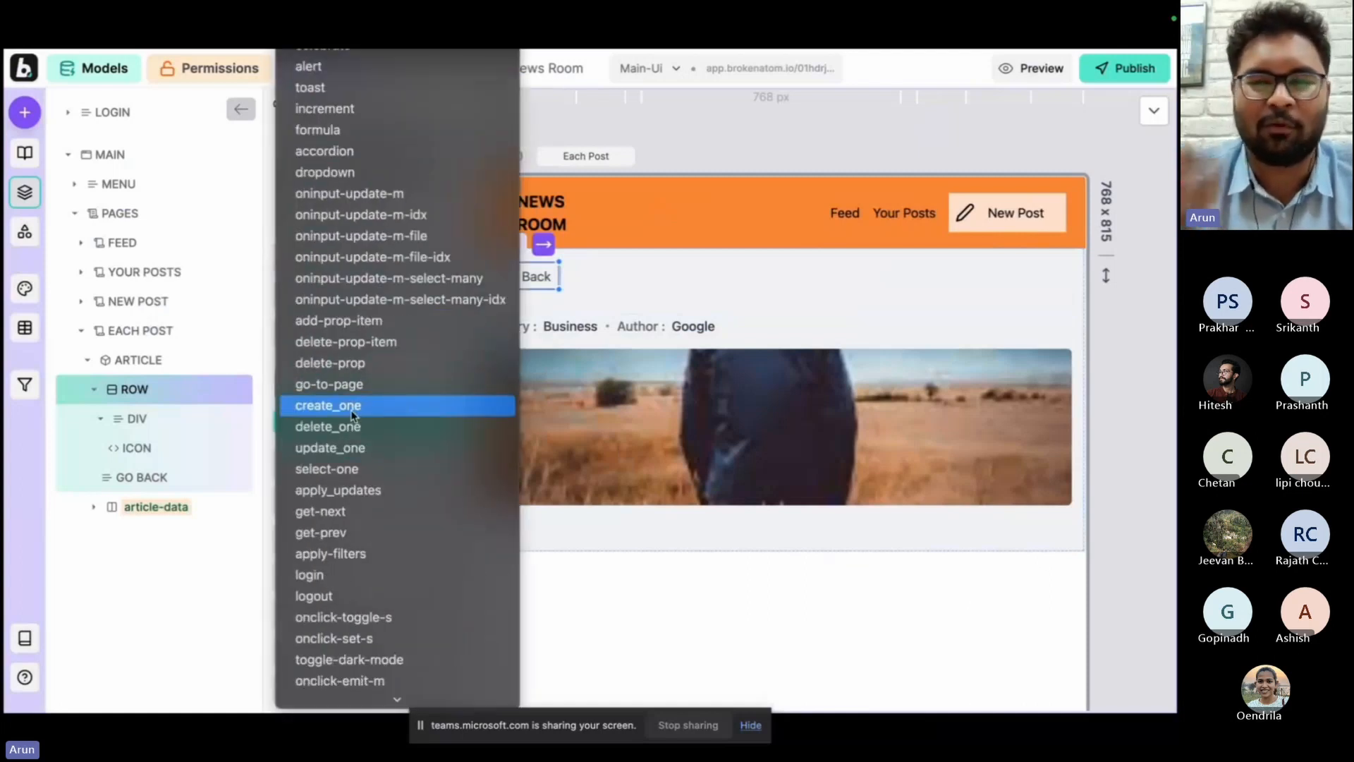
click(354, 385)
click(349, 432)
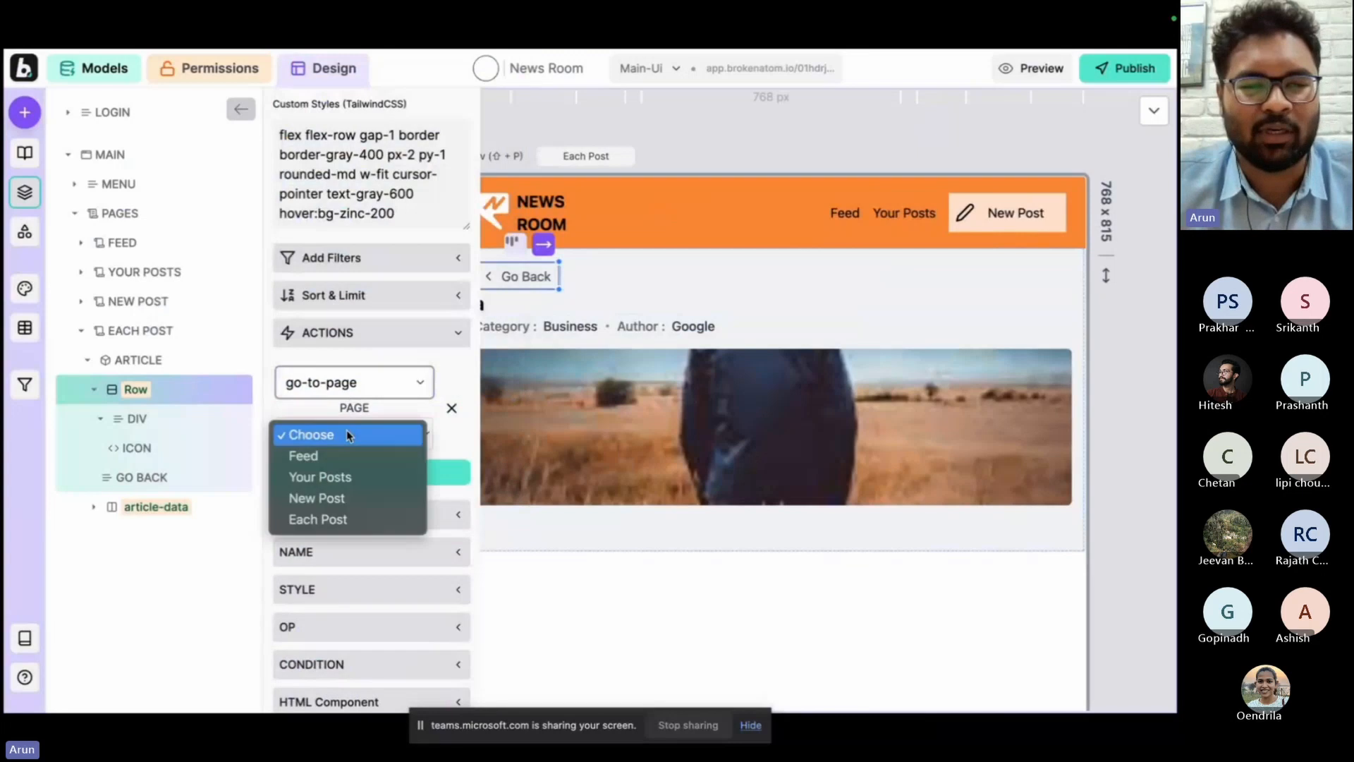
click(333, 454)
Test Go Back in preview and create a new post titled TEST ARTICLE with description HI, image phone.jpeg and category Family.
key(shift+p)
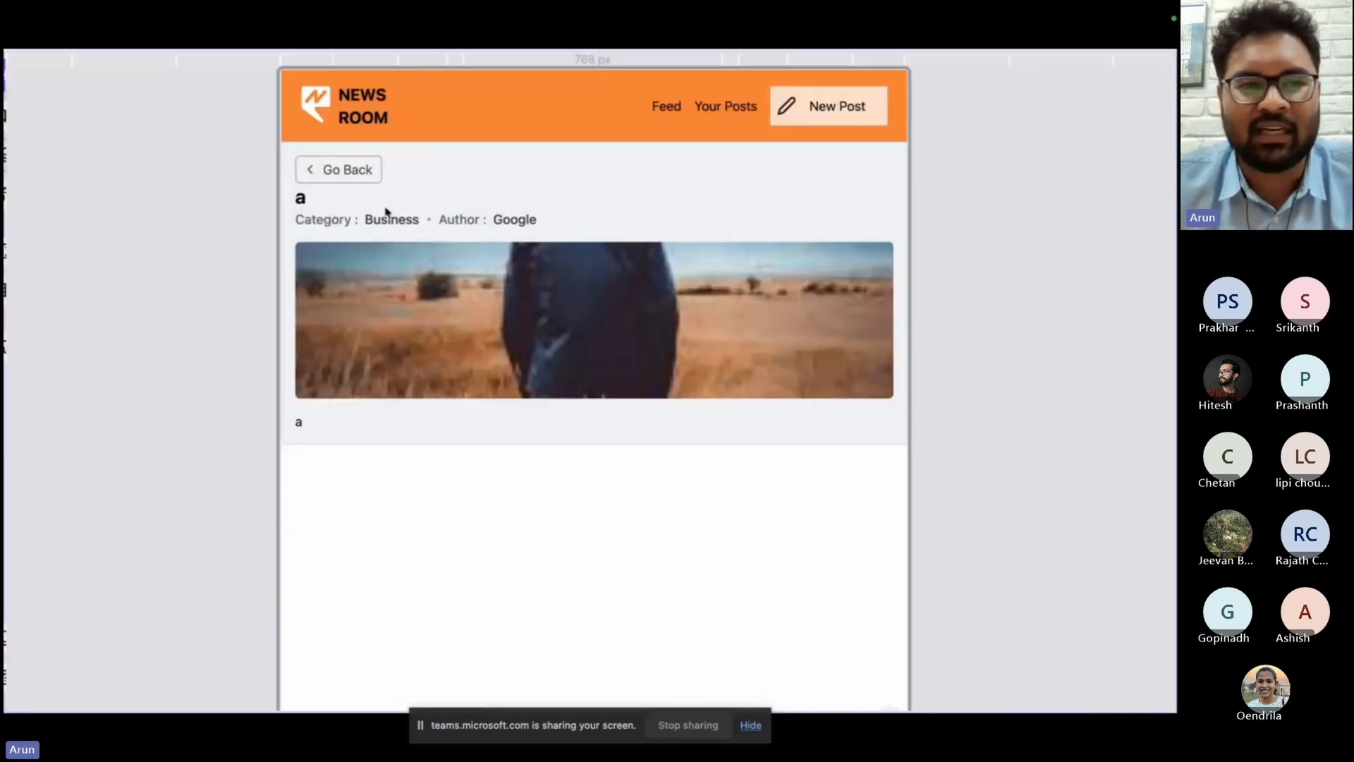
click(340, 171)
click(810, 122)
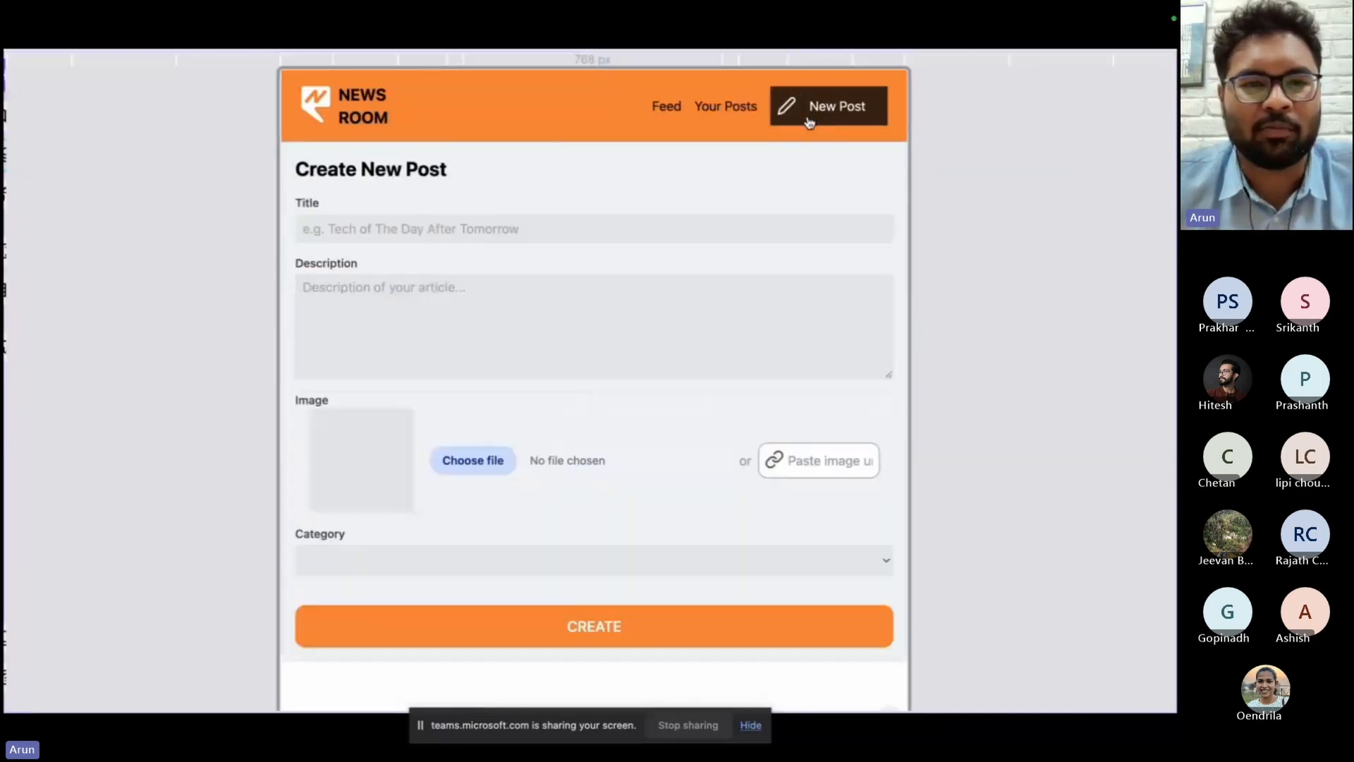
click(520, 631)
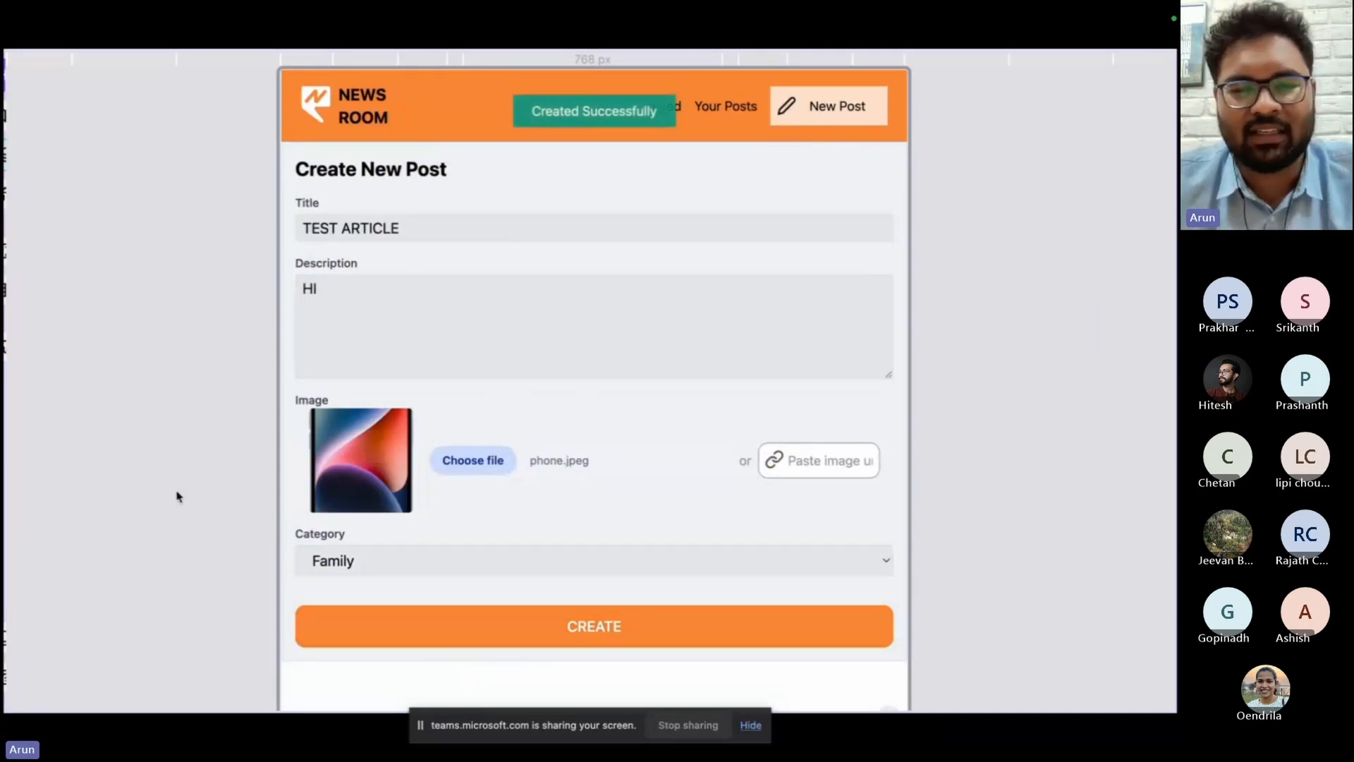
Clear the op value of the Create button on the New Post page.
key(shift+p)
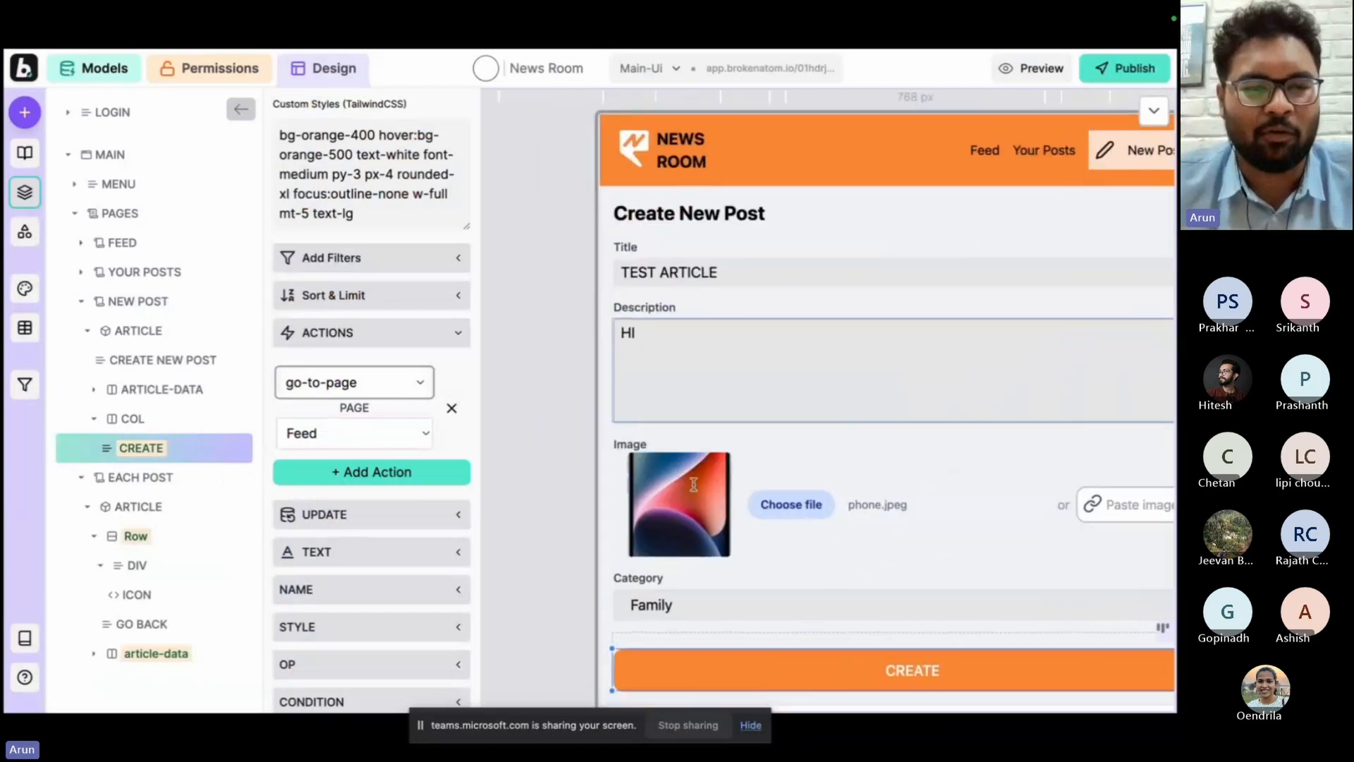
scroll(353, 602, down, 1)
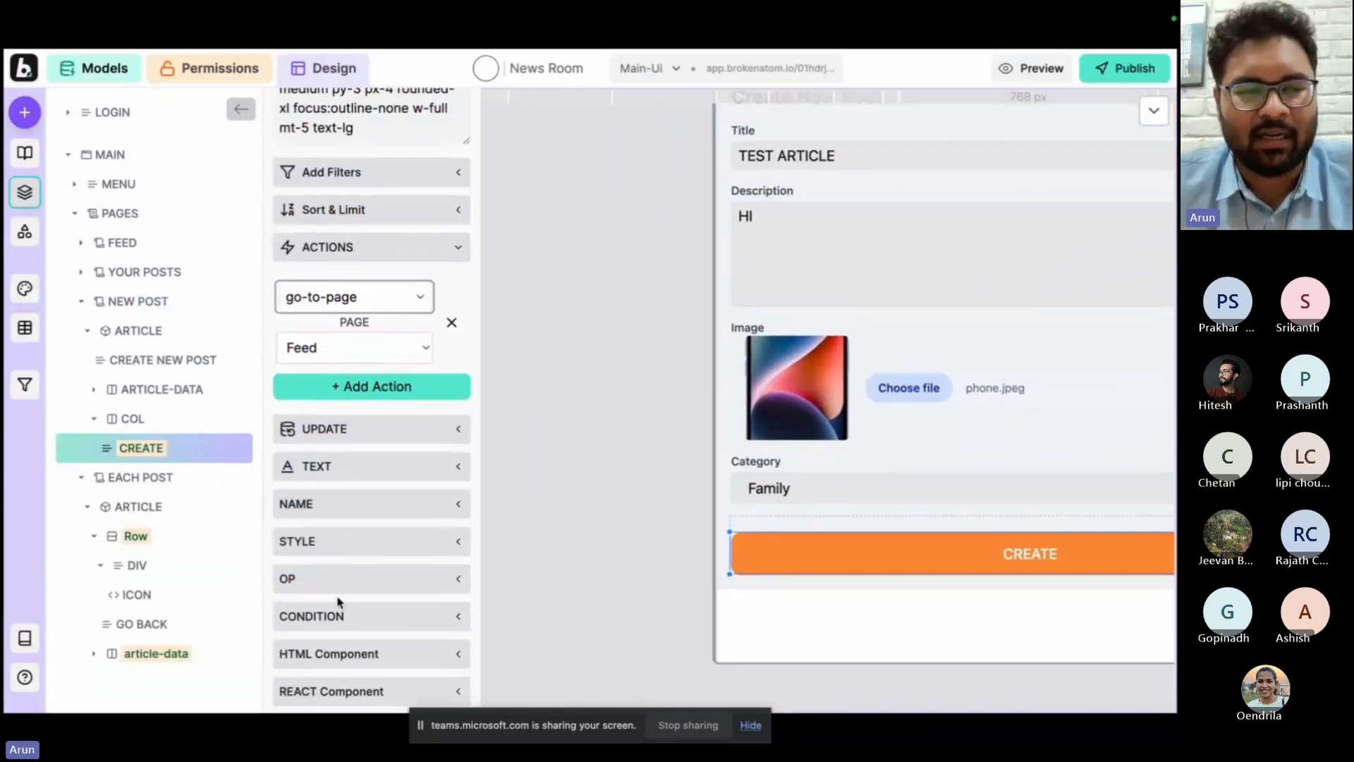
click(336, 578)
click(371, 623)
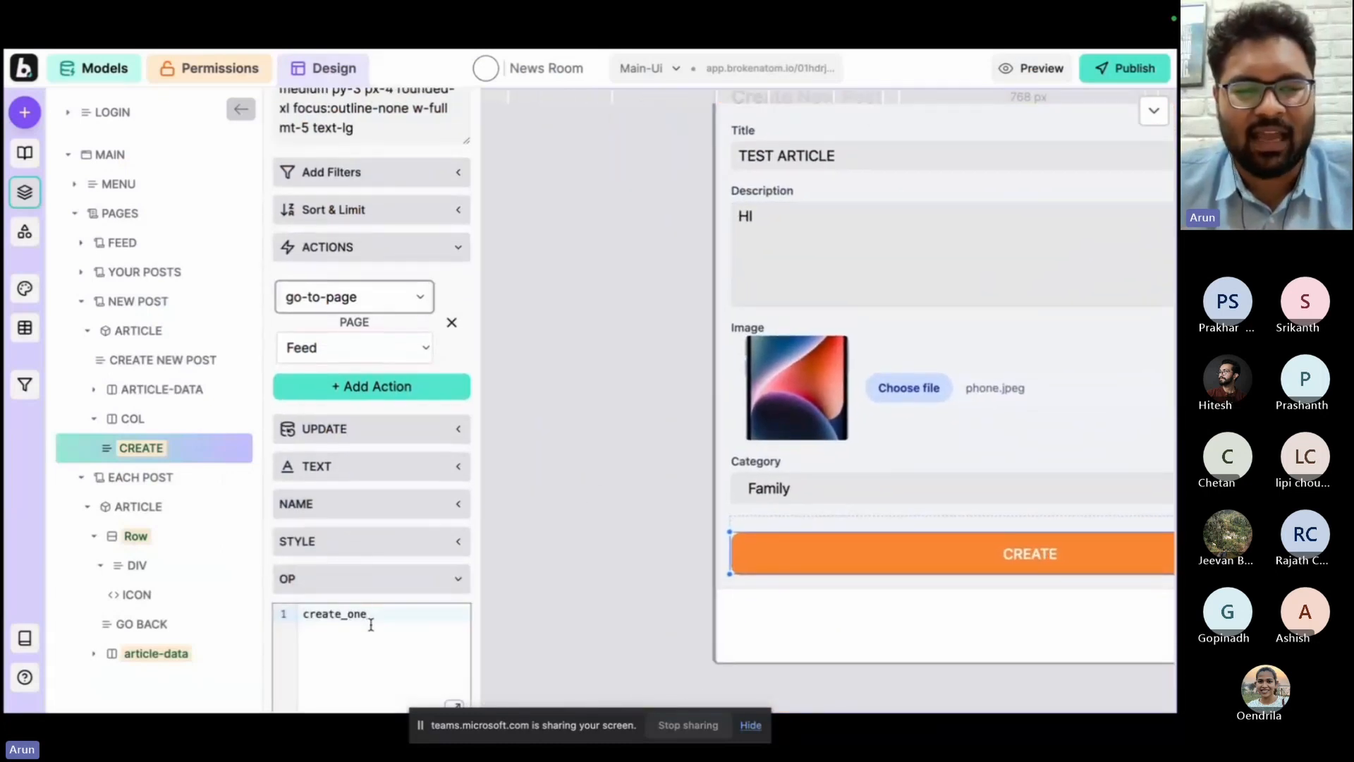
key(ctrl+a)
key(BackSpace)
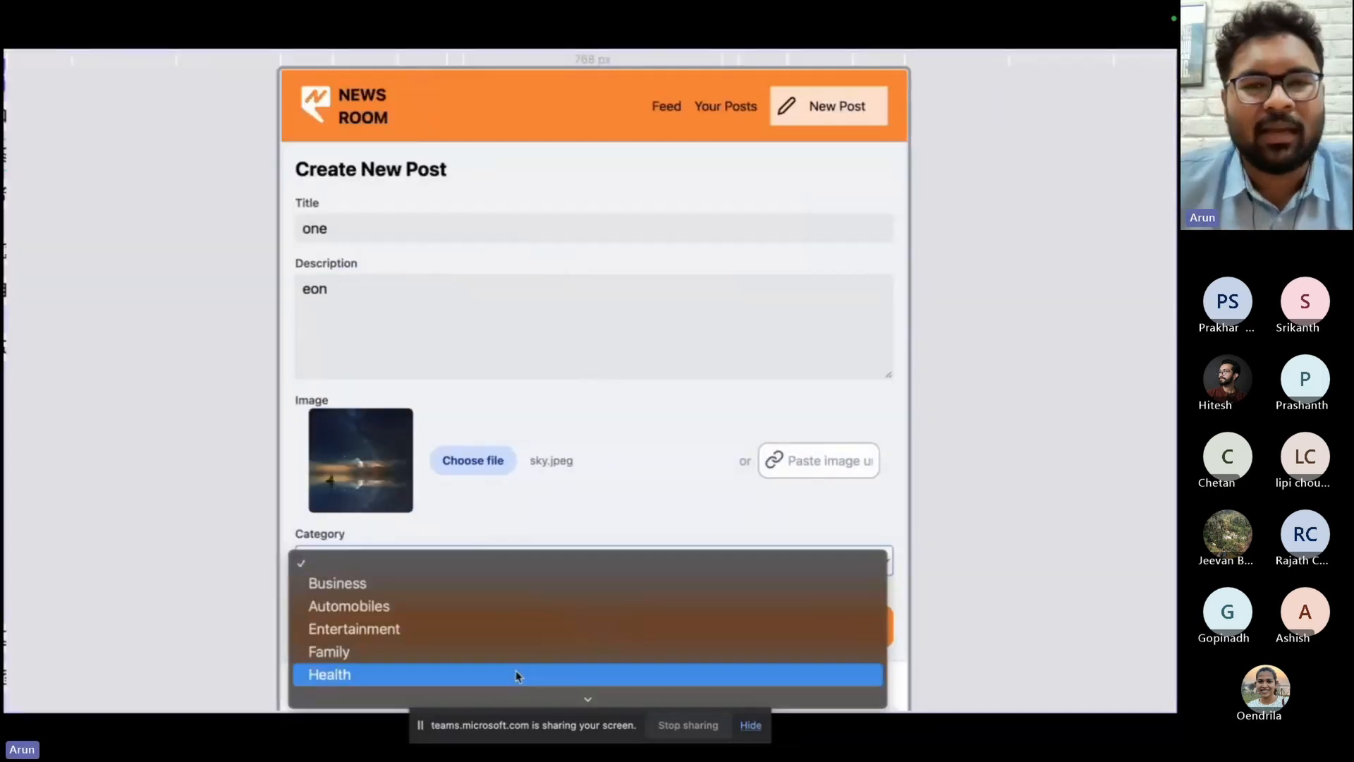
Create a preview post titled "one" with description "eon", image sky.jpeg and category Health, and open its card from the feed.
click(517, 670)
click(542, 633)
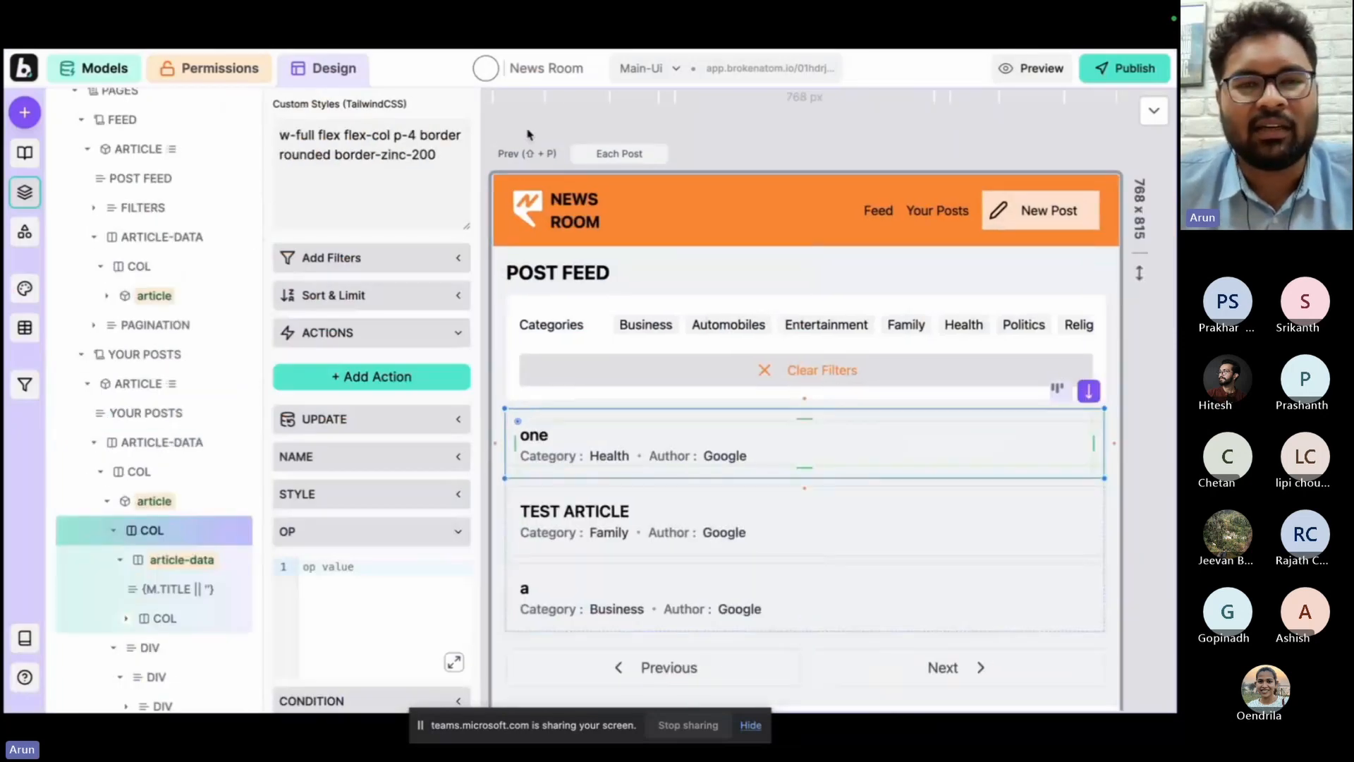
key(shift+p)
click(559, 316)
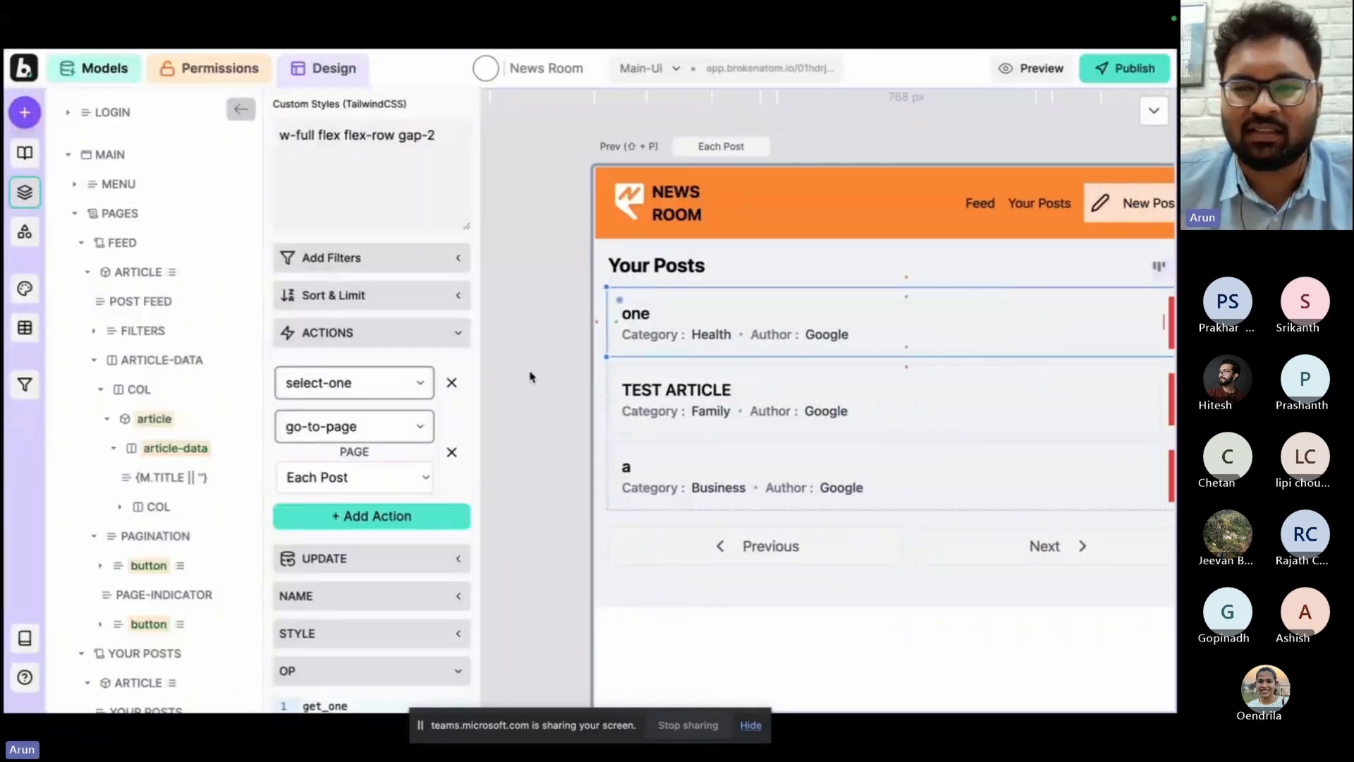
Publish the News Room app and copy its app URL.
click(1124, 68)
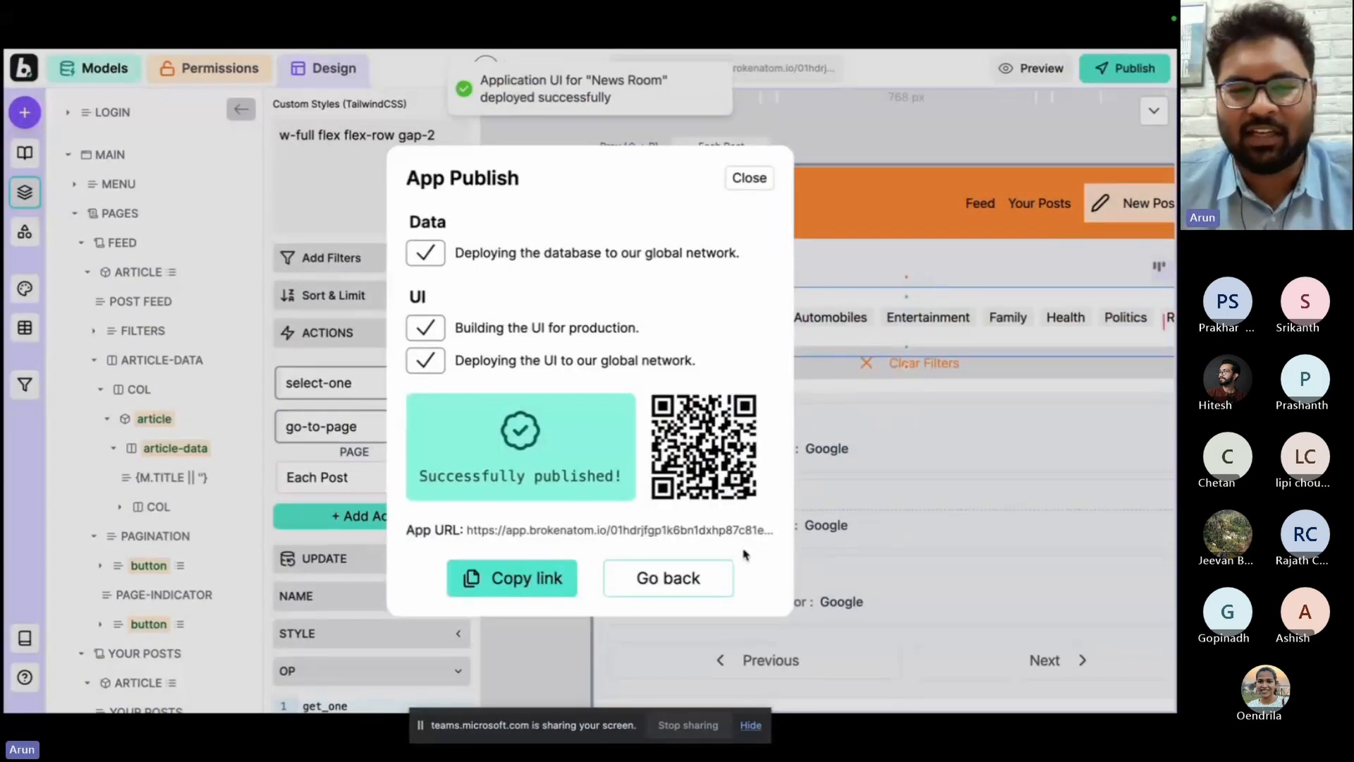
click(700, 583)
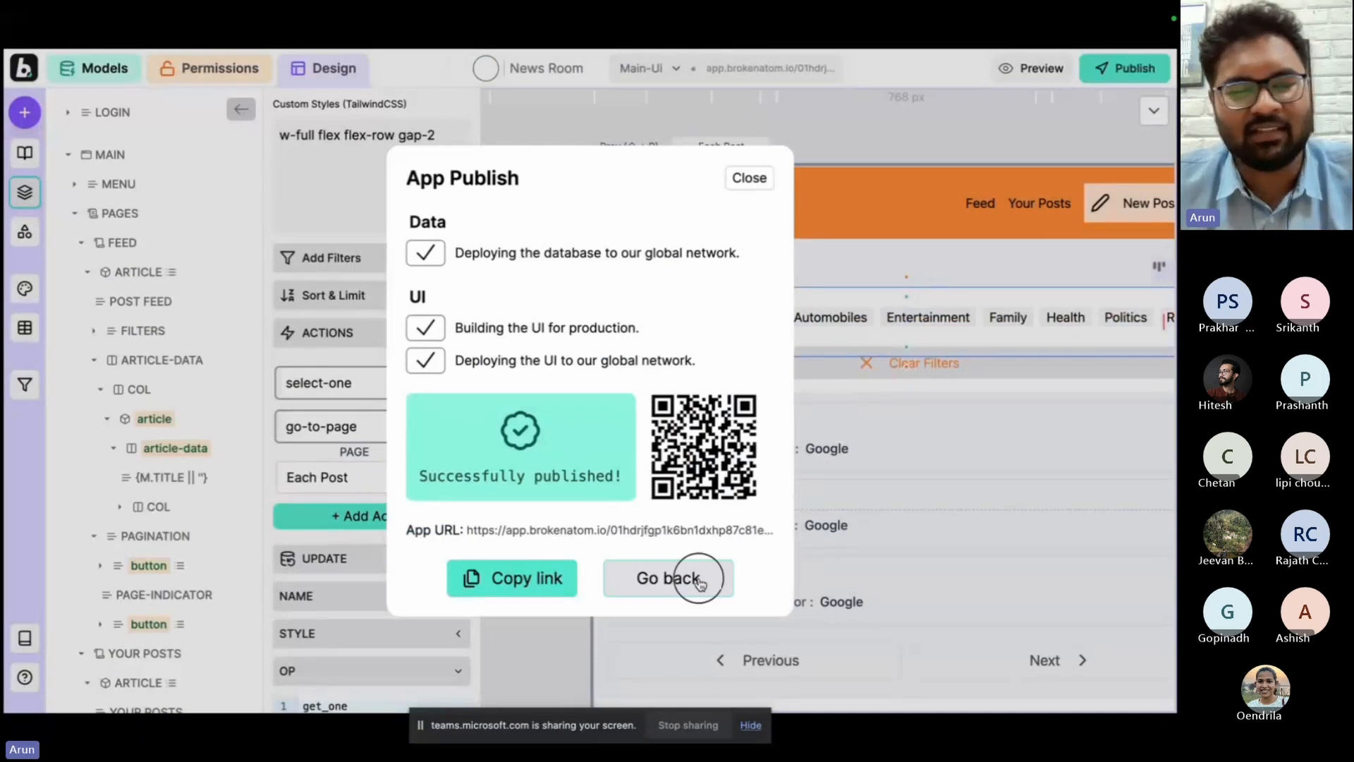
click(538, 577)
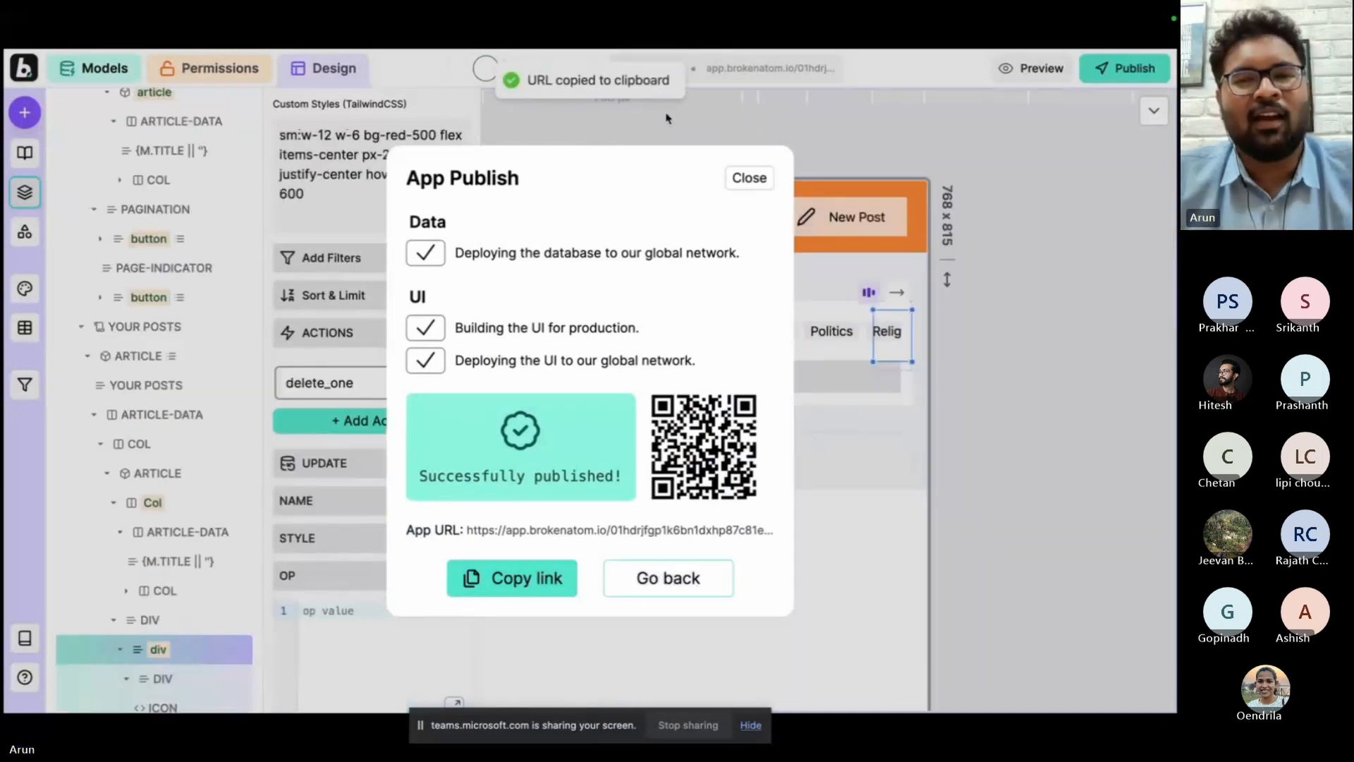
Switch to the published News Room app, log in with a Google account and view the Your Posts page.
key(ctrl+Tab)
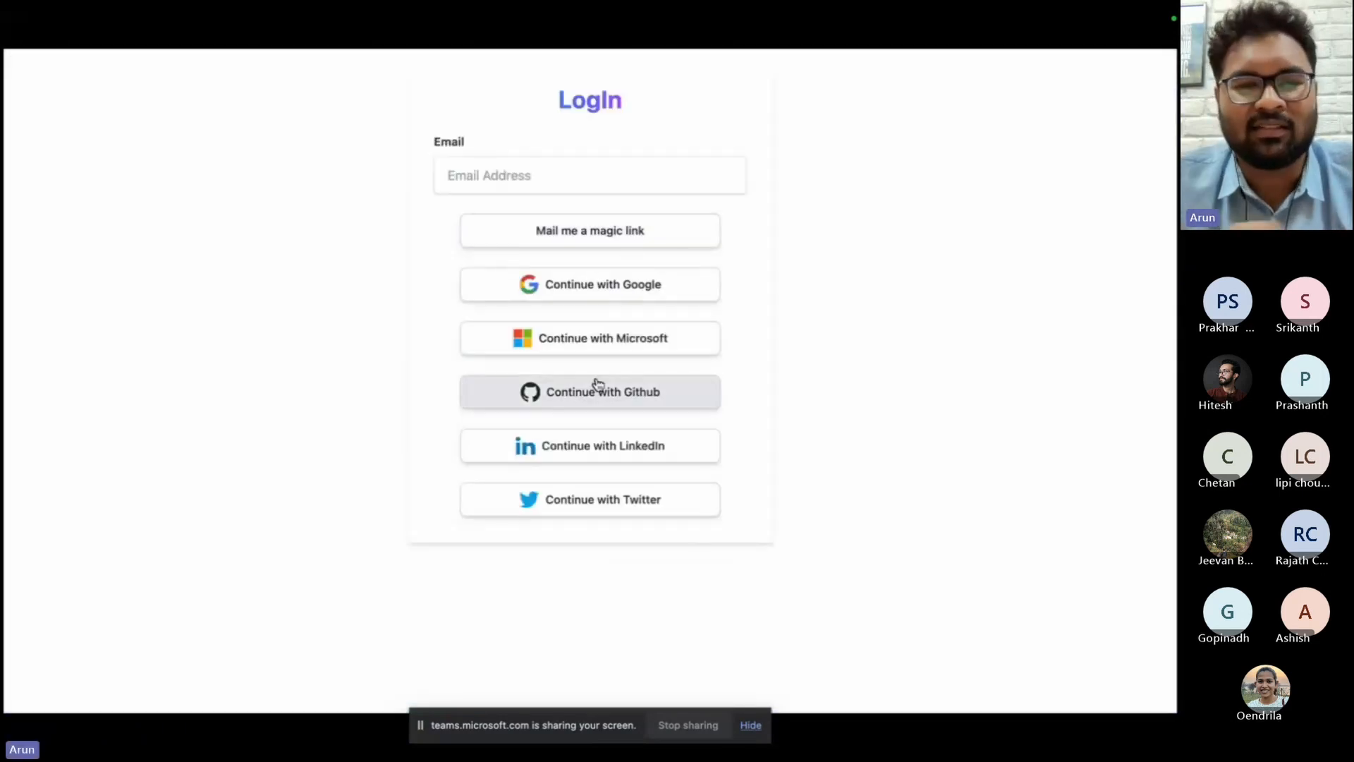
click(625, 283)
click(590, 344)
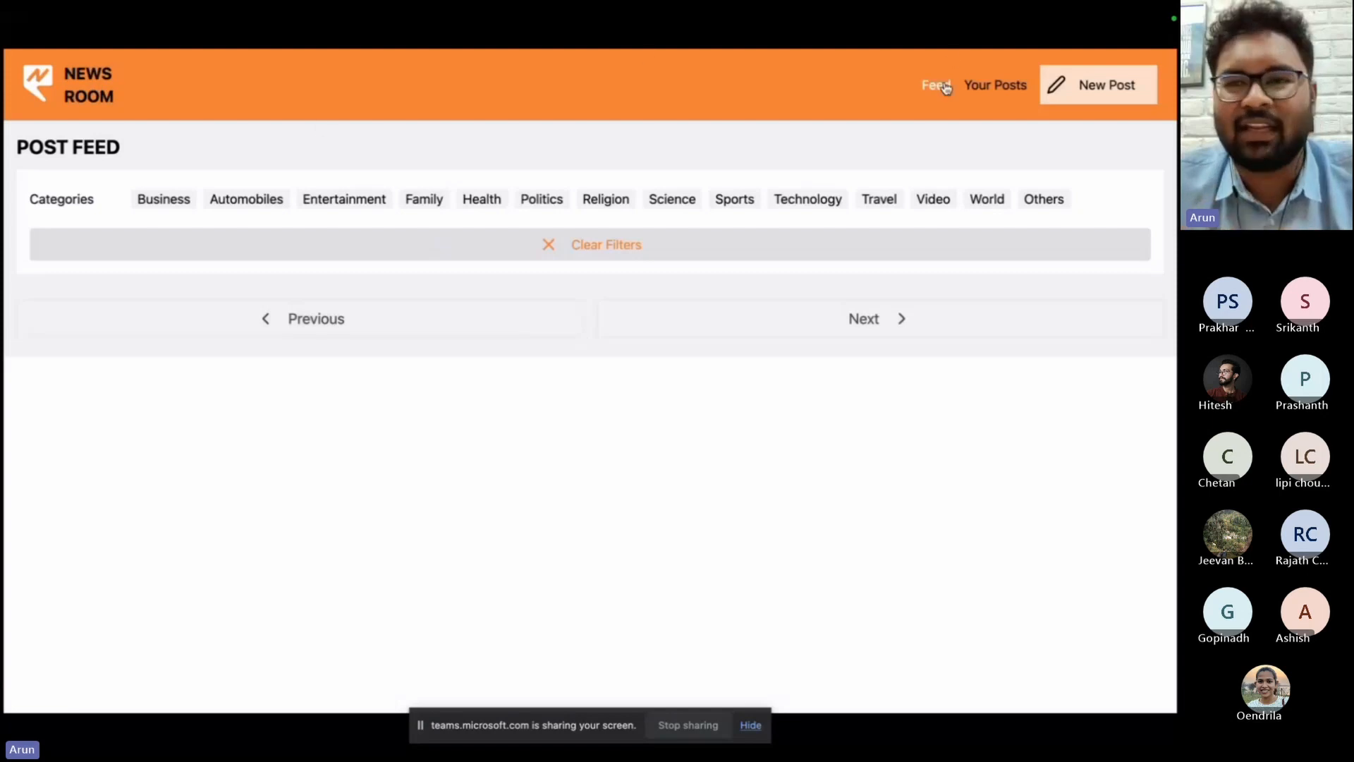
click(987, 87)
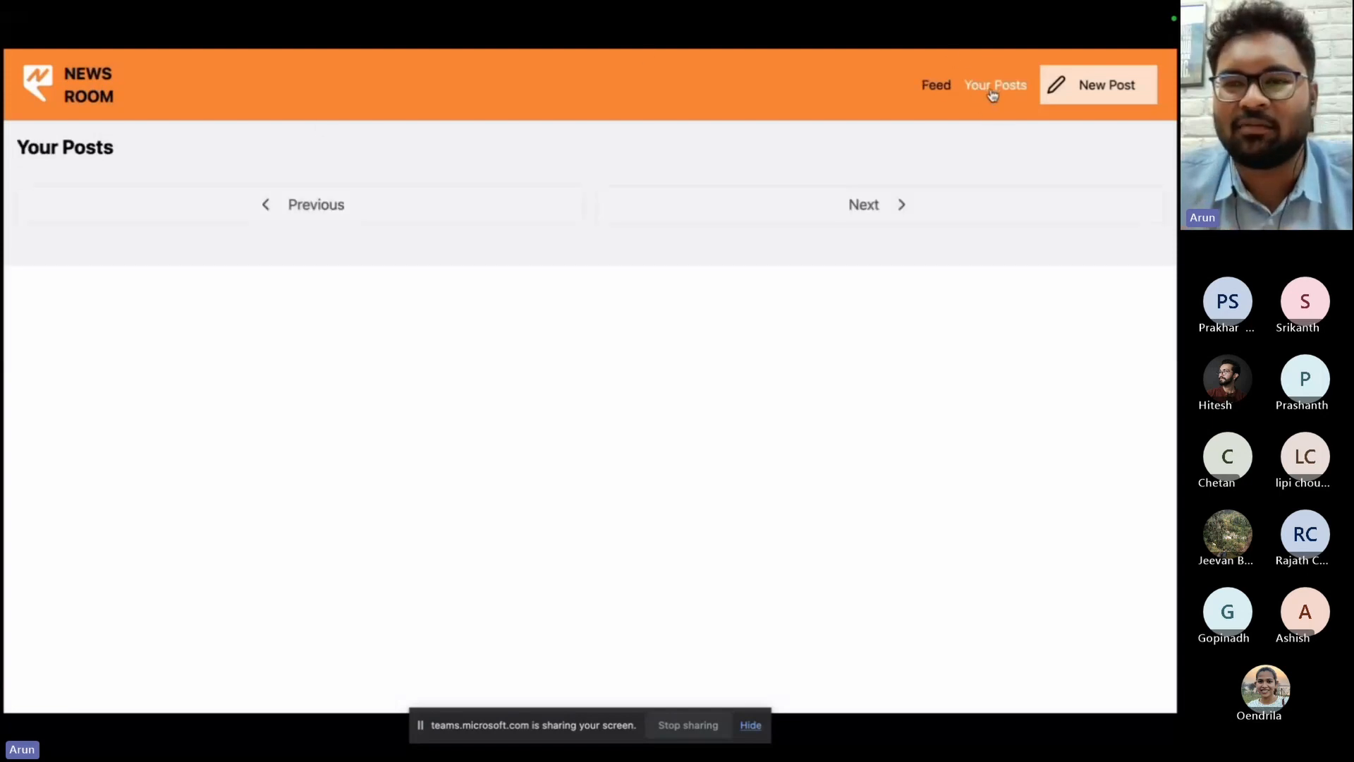
Create a Science post titled "ChatGPT performs worse than expected" with description "This can be considered a flaw soon", and open it from the feed.
click(1092, 97)
click(317, 209)
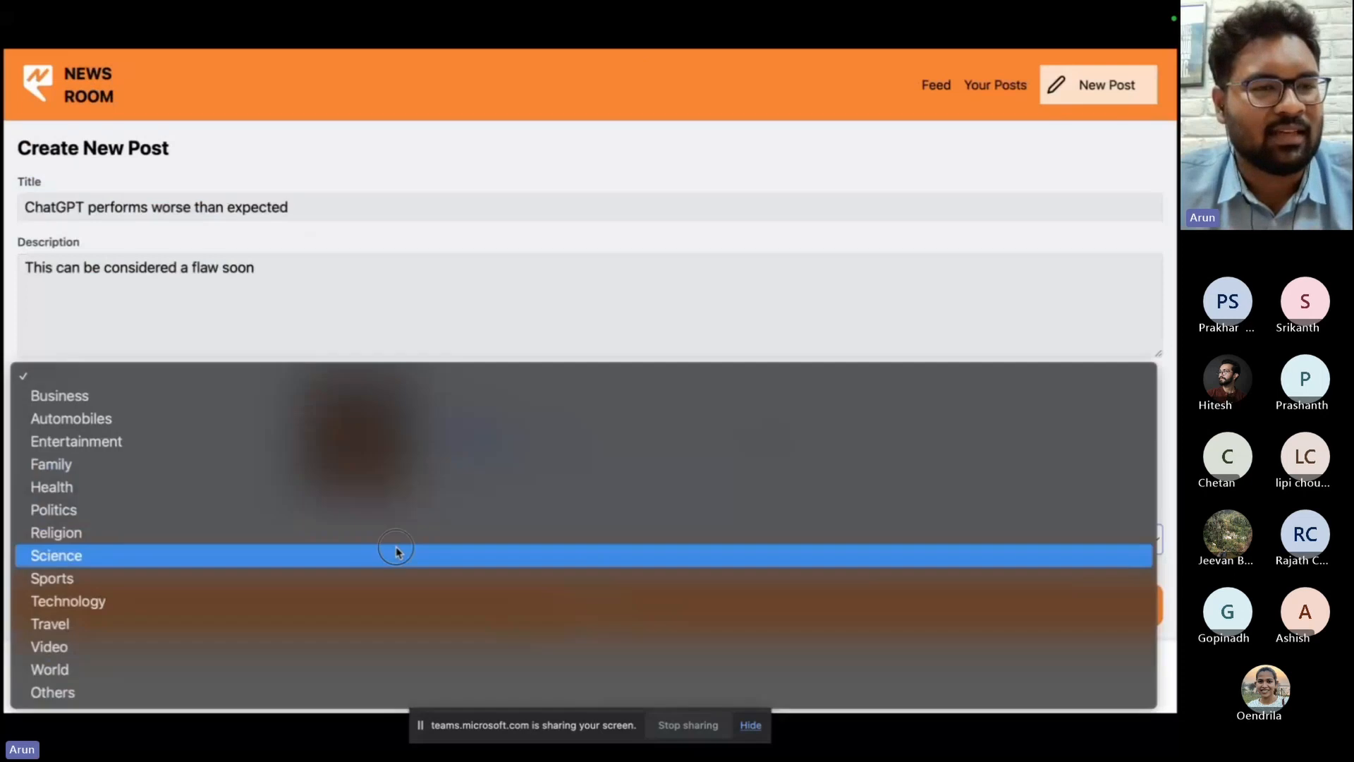
click(396, 553)
click(366, 614)
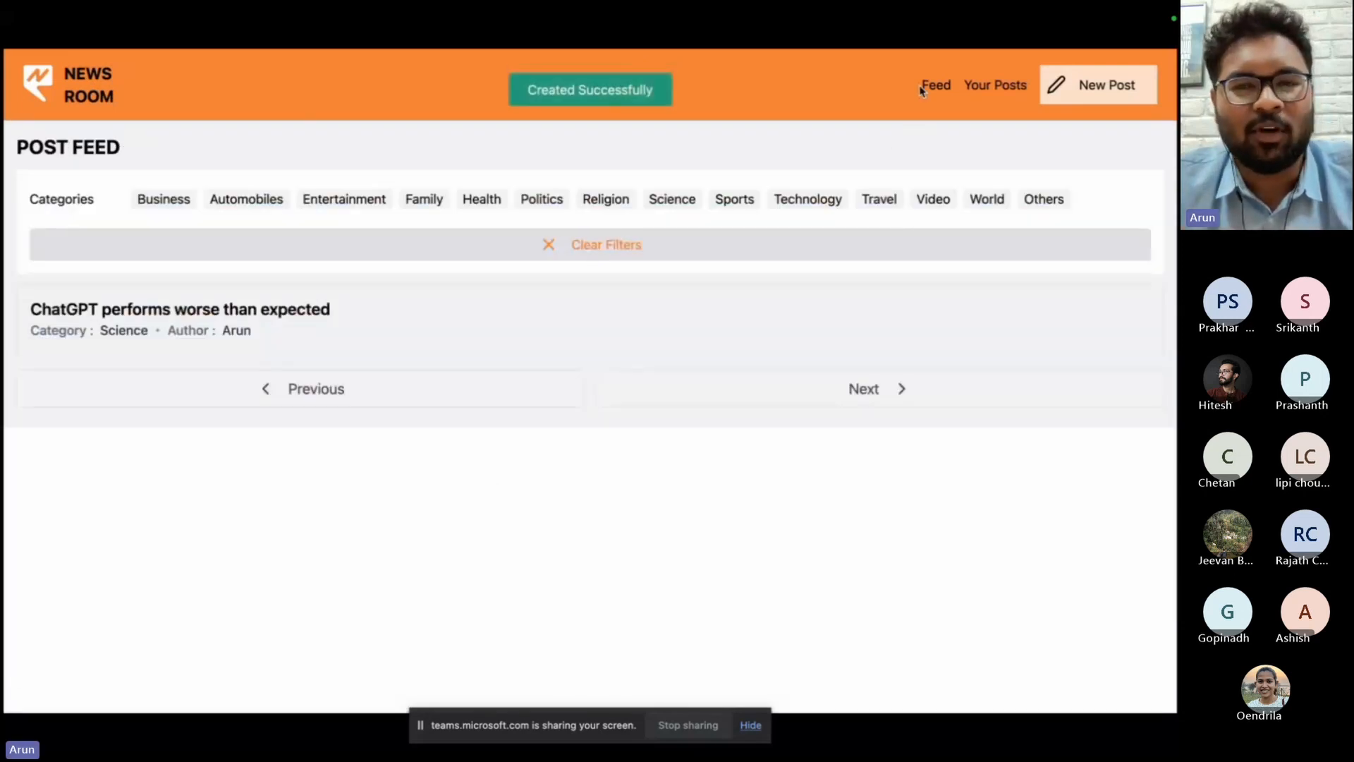
click(591, 333)
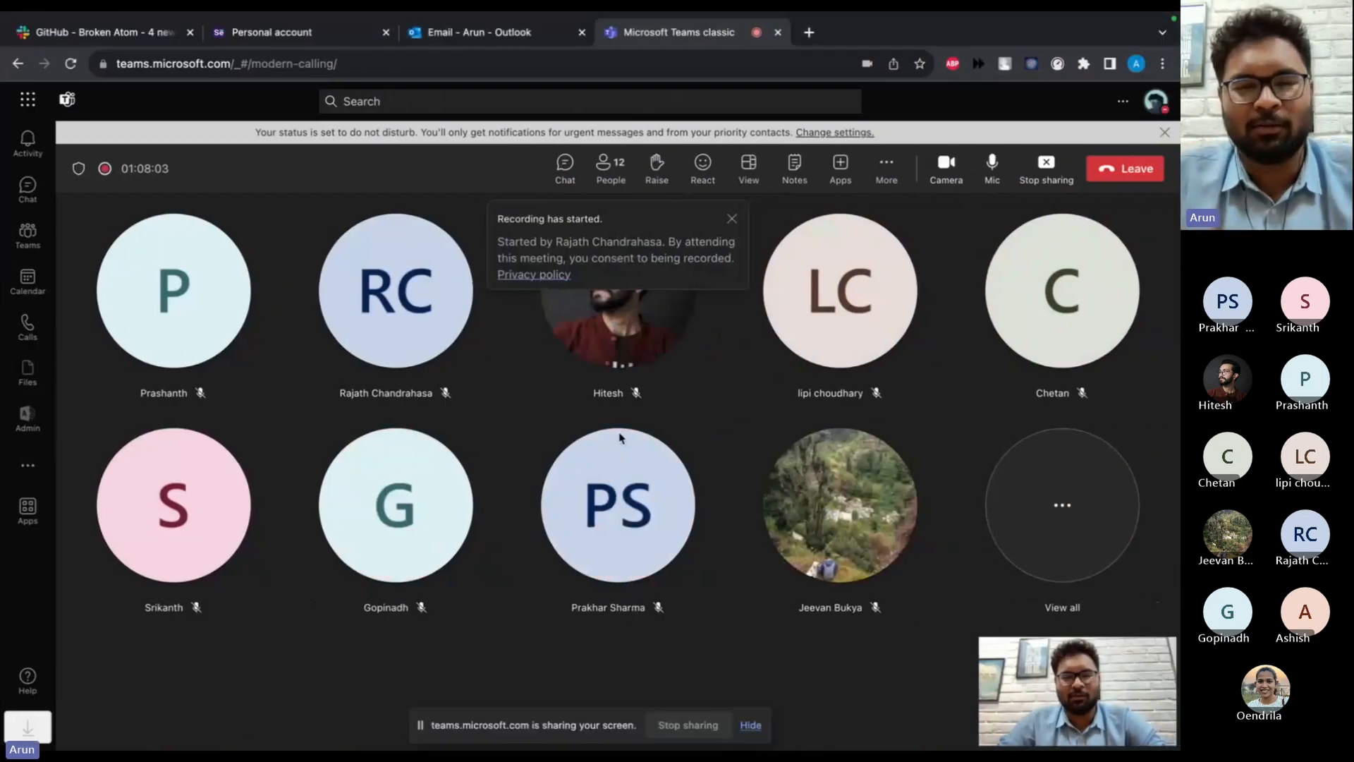
Switch to the Microsoft Teams meeting and stop sharing the screen.
mouse_move(620, 437)
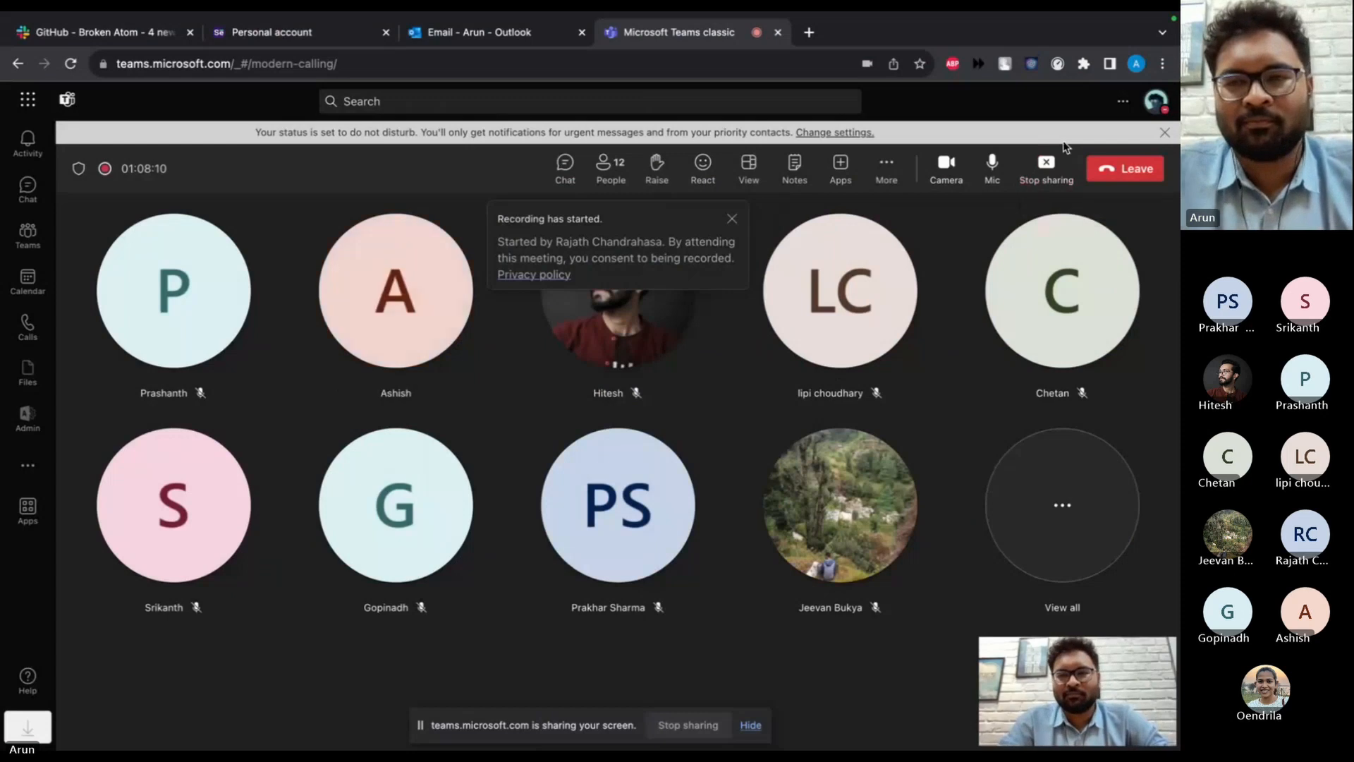
click(1051, 164)
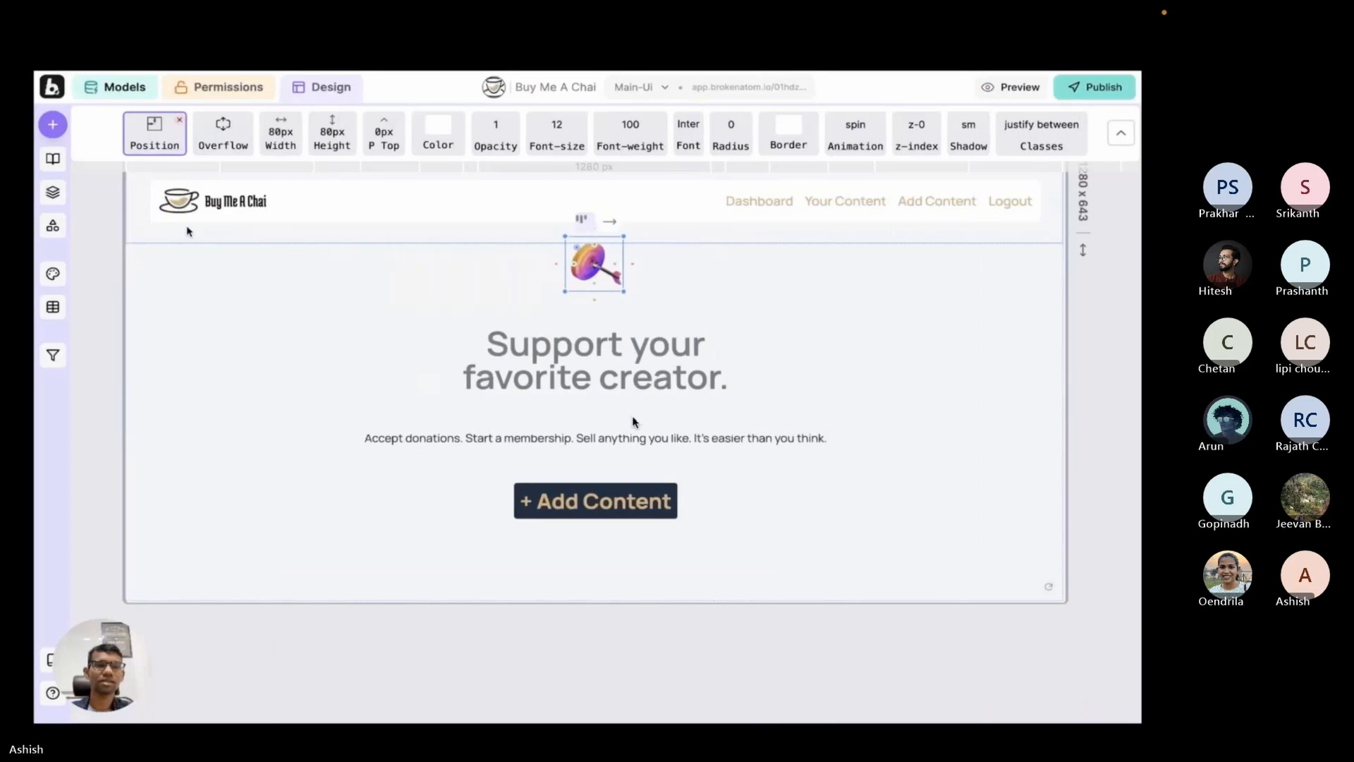
Play the Buy Me A Chai build recording from 02:14:17, pause it, and skip ahead to 02:17:52 and 02:24:04.
mouse_move(575, 508)
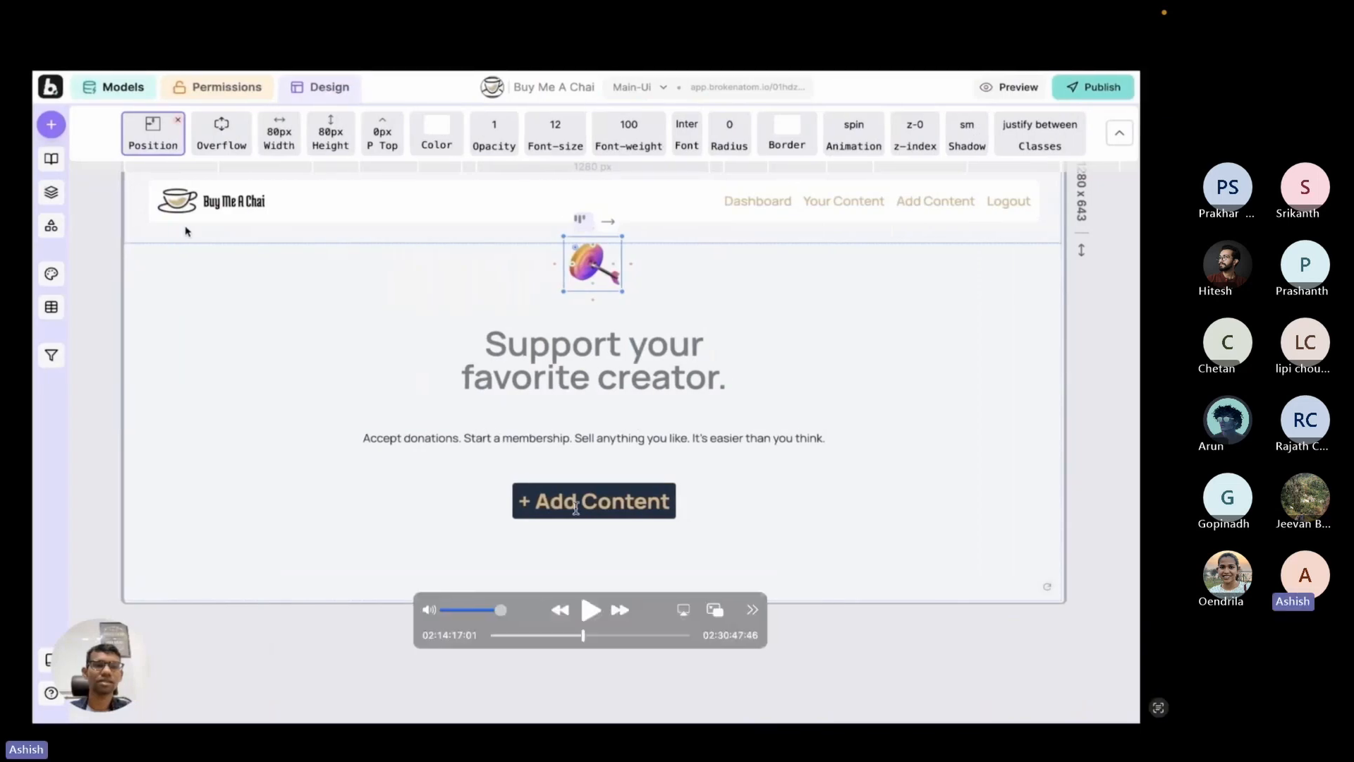
click(591, 611)
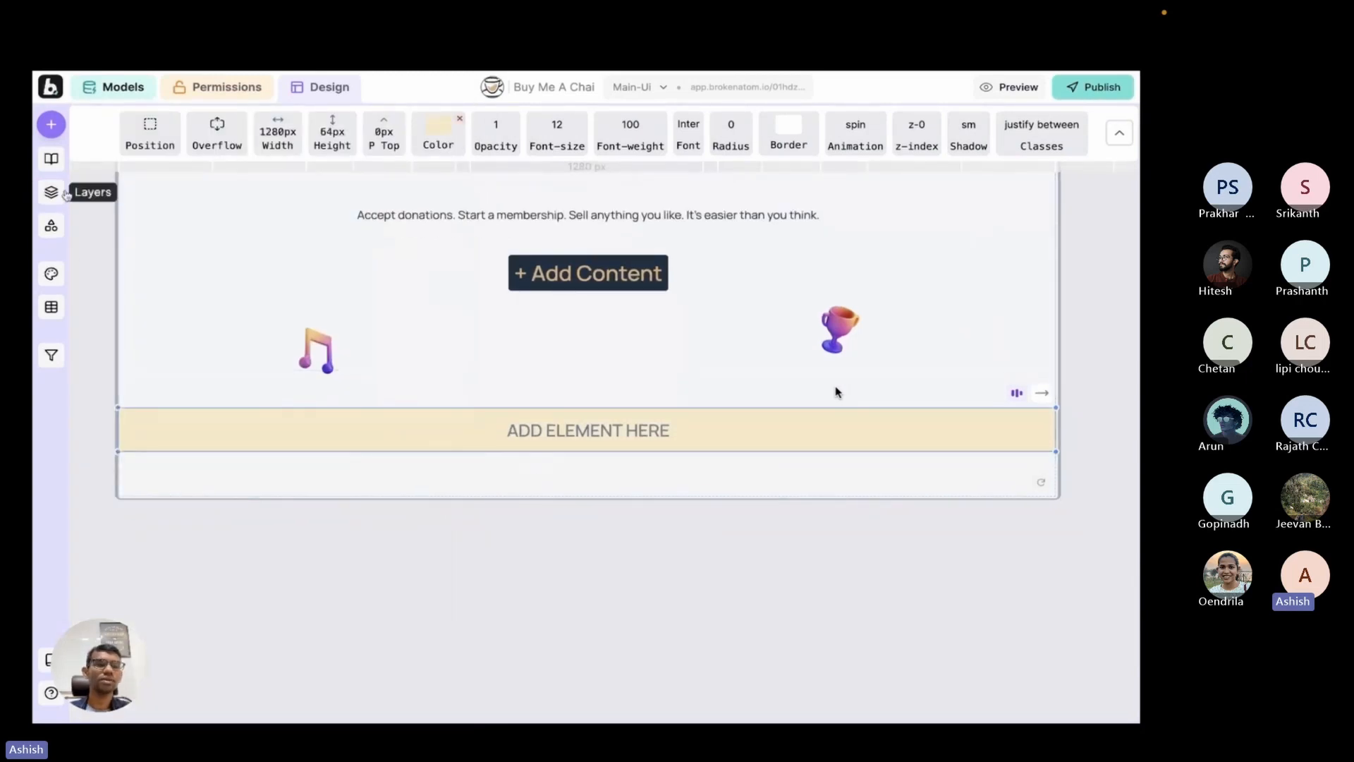
mouse_move(979, 339)
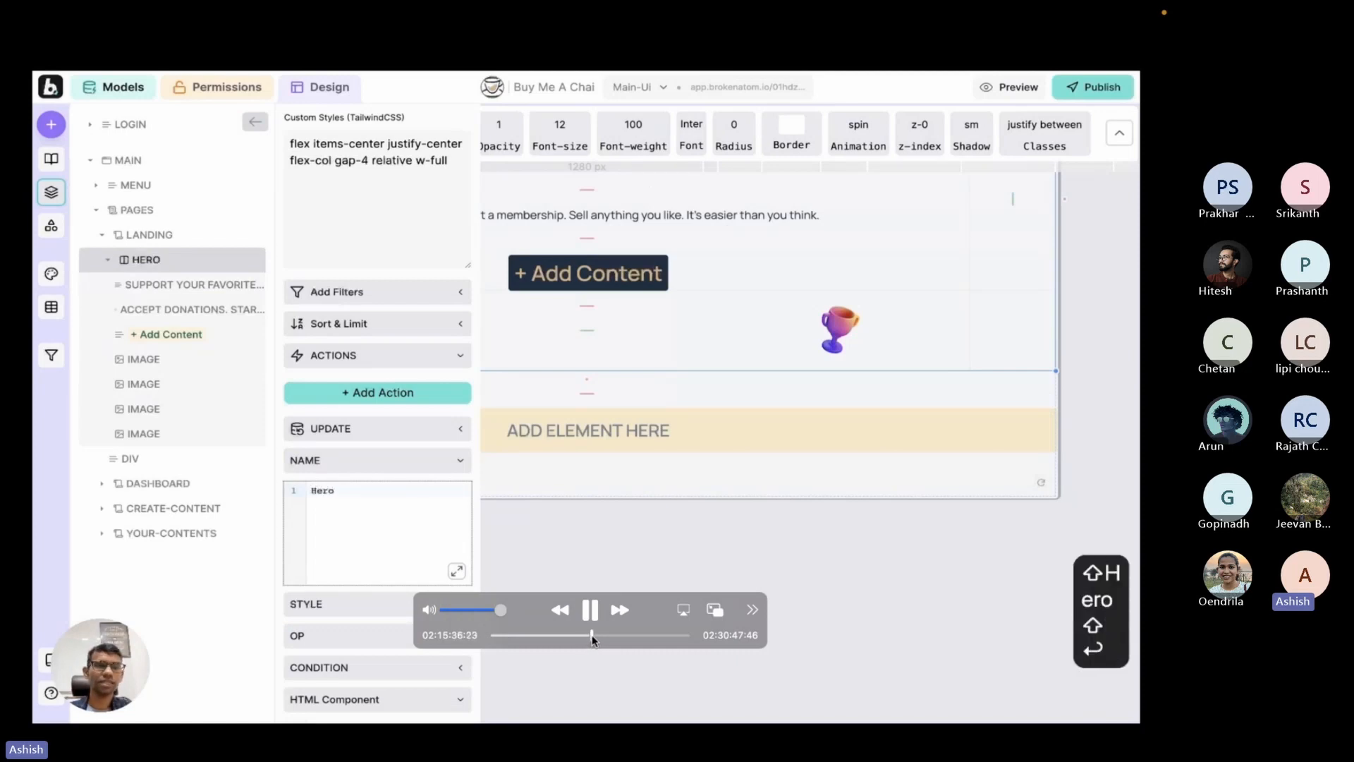
key(space)
drag(591, 638, 607, 637)
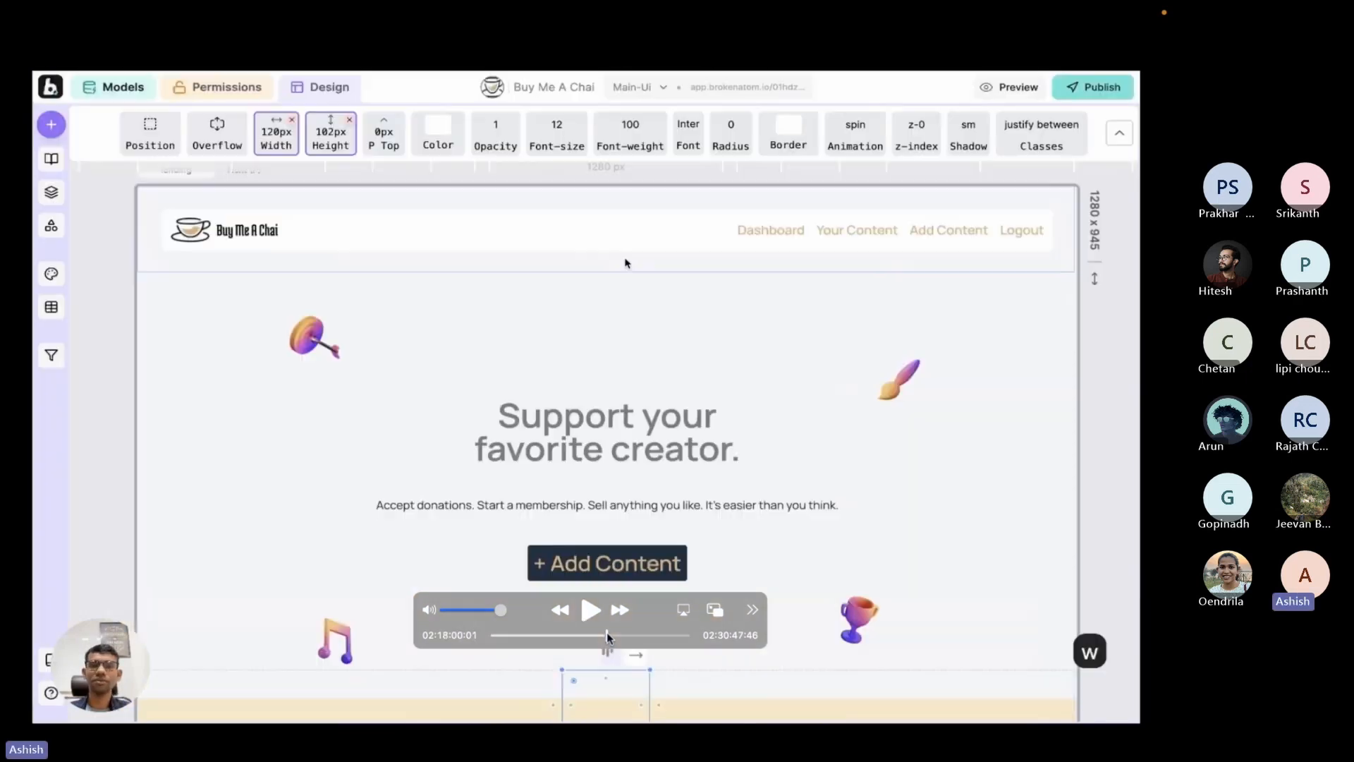
drag(607, 632, 646, 634)
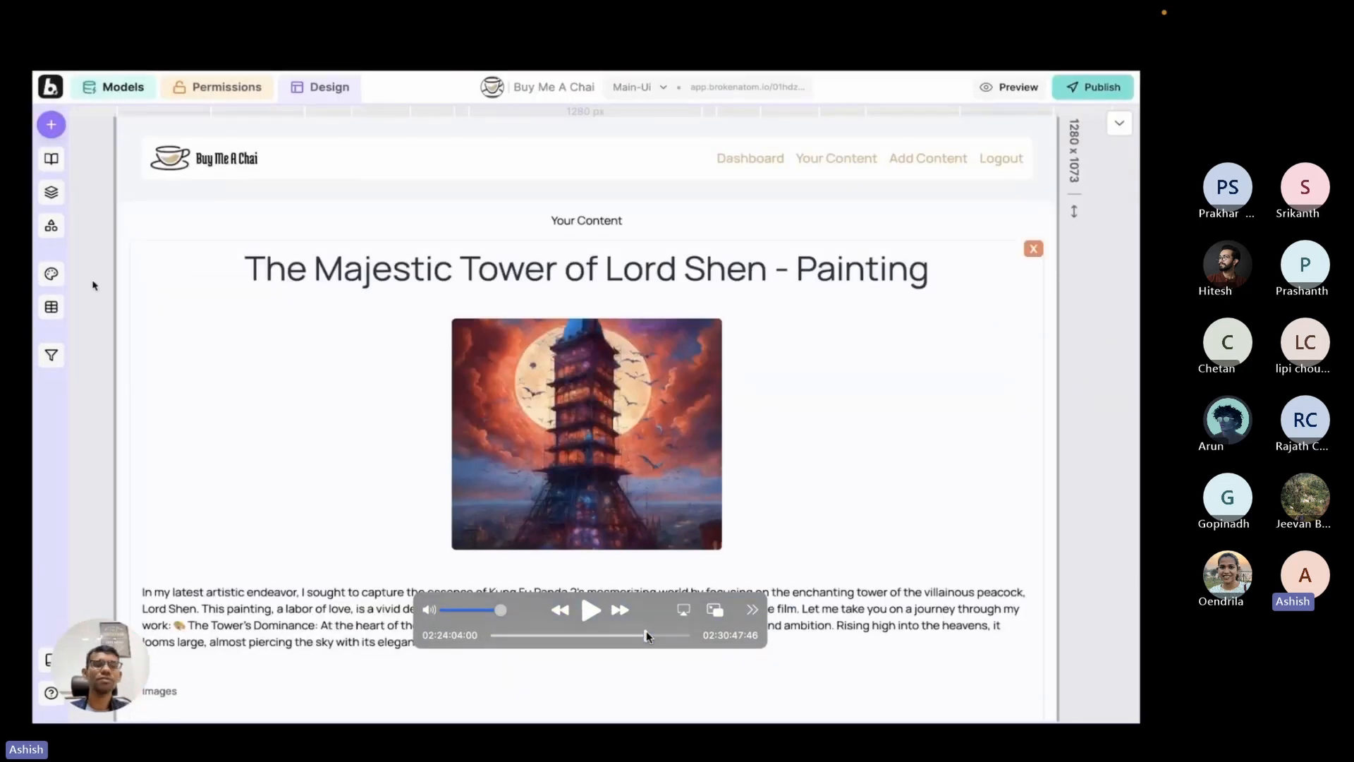